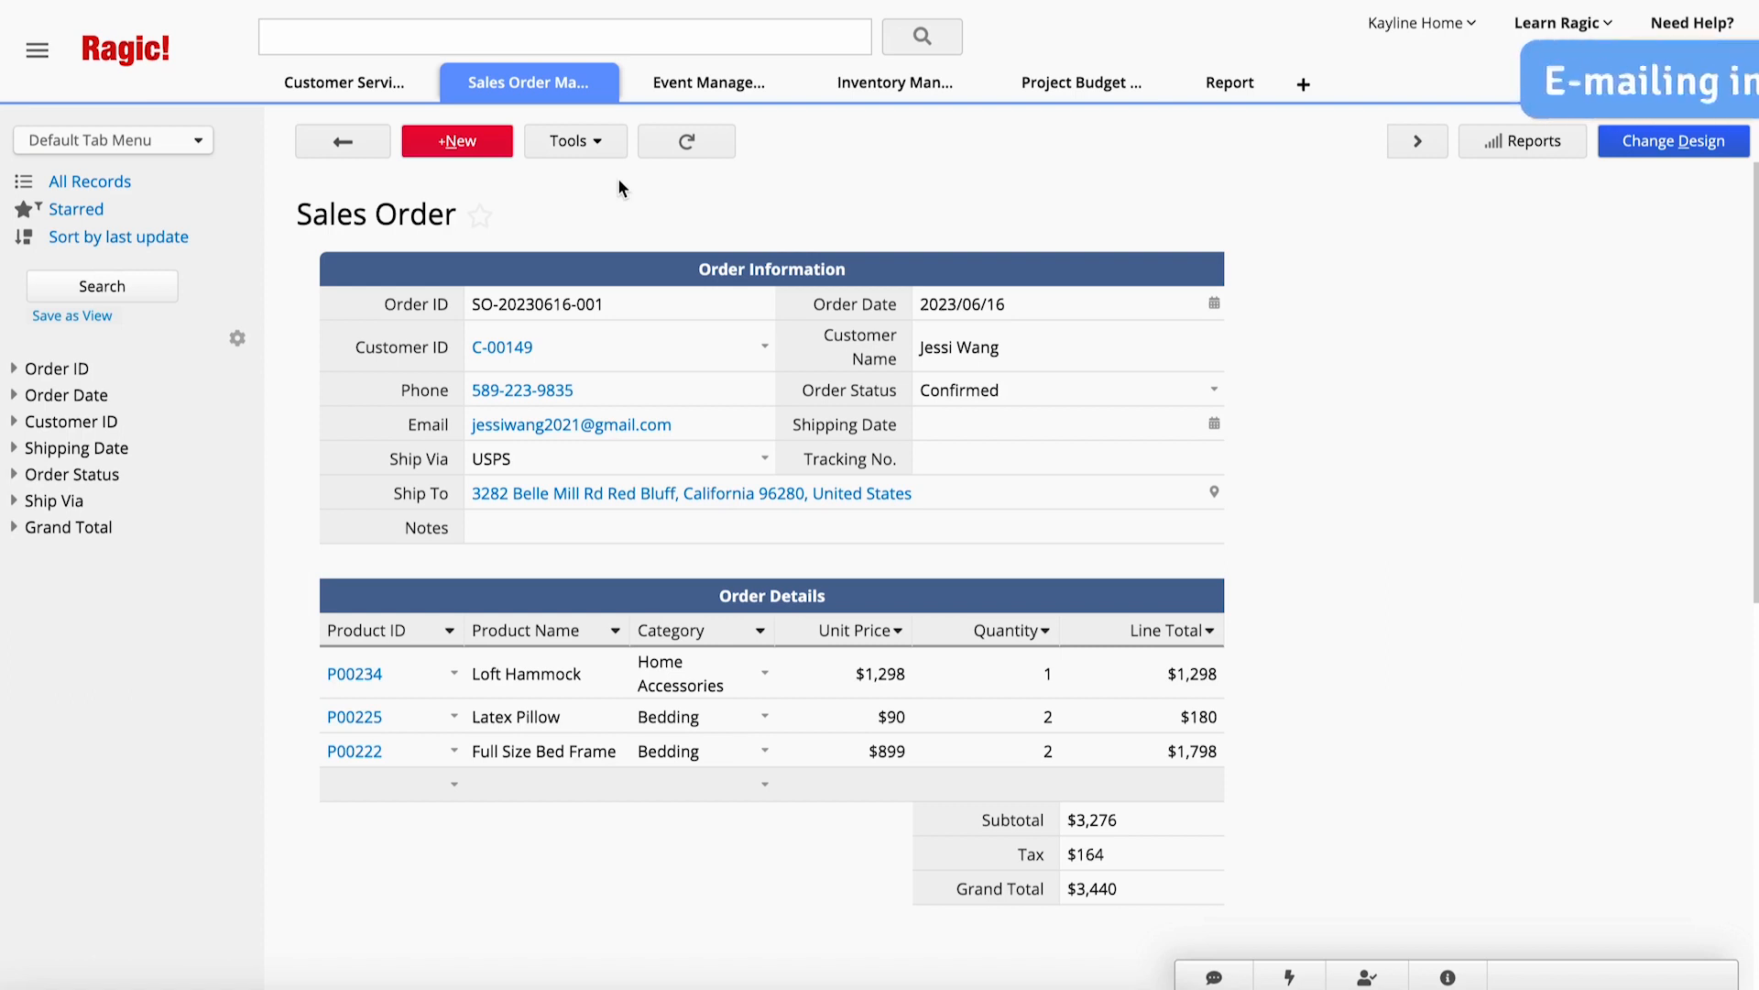
- Start an e-mail of this sales order entry and set its subject to "Beauty Skincare Shop Order Confirmation: {{Order ID}}", previewing the field value
click(610, 158)
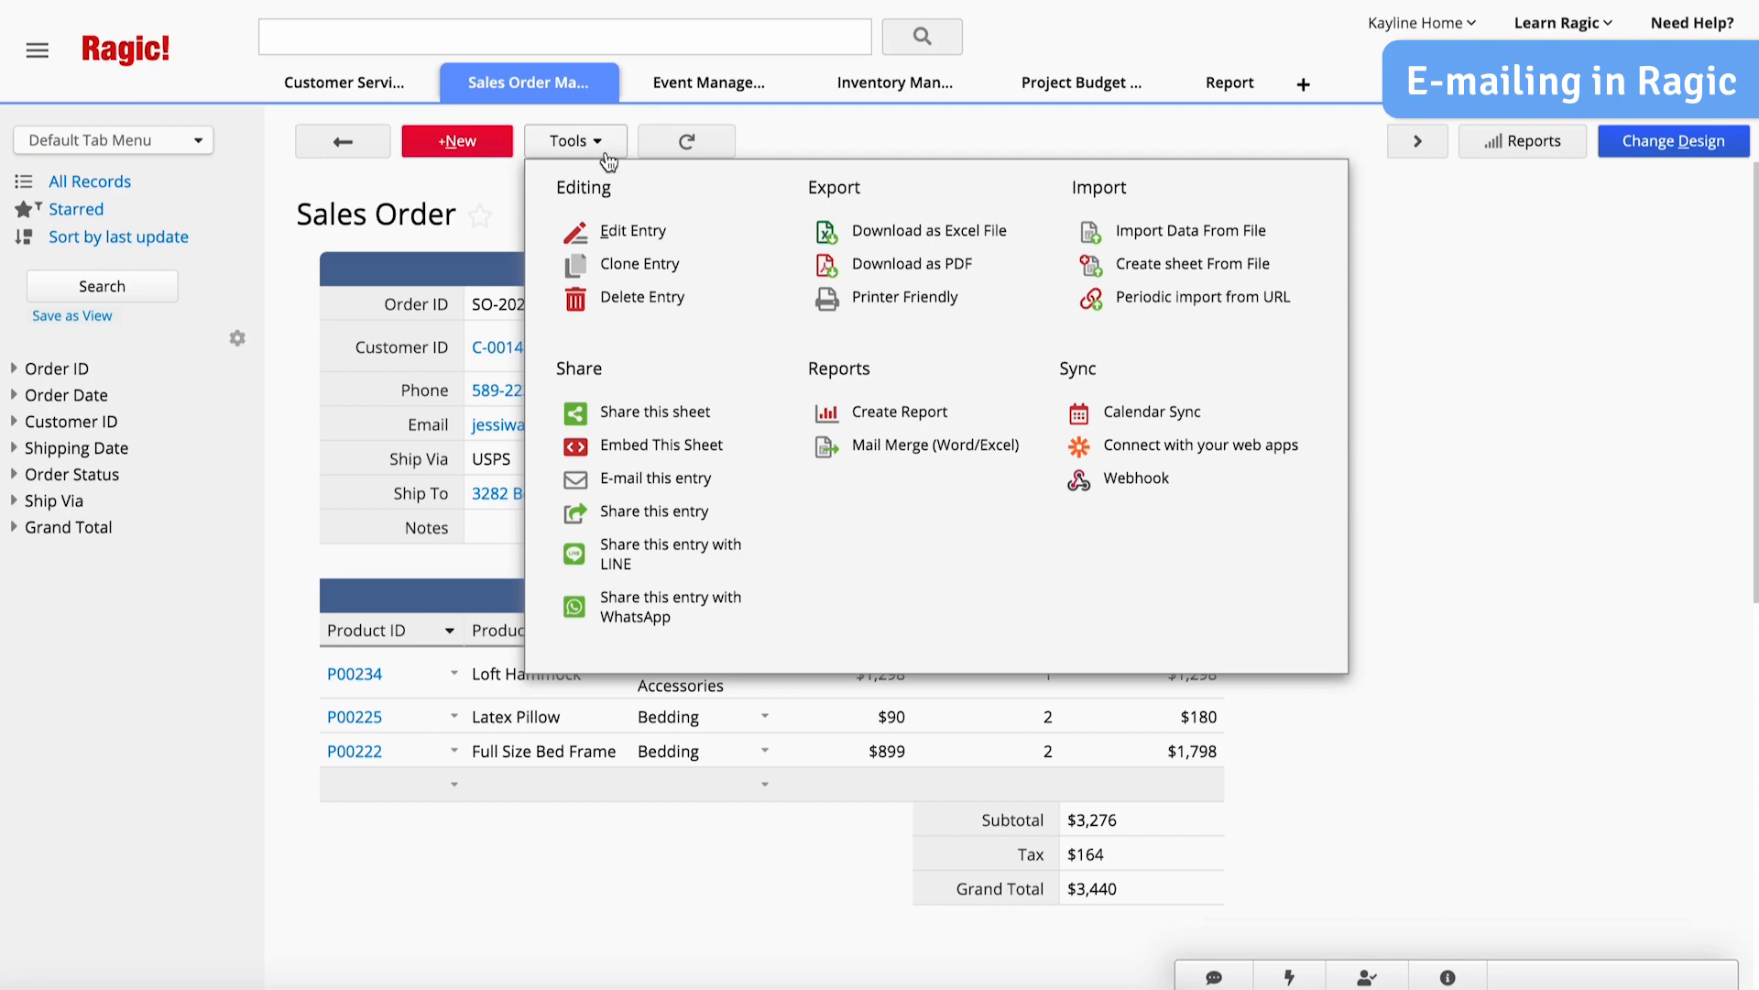
click(655, 477)
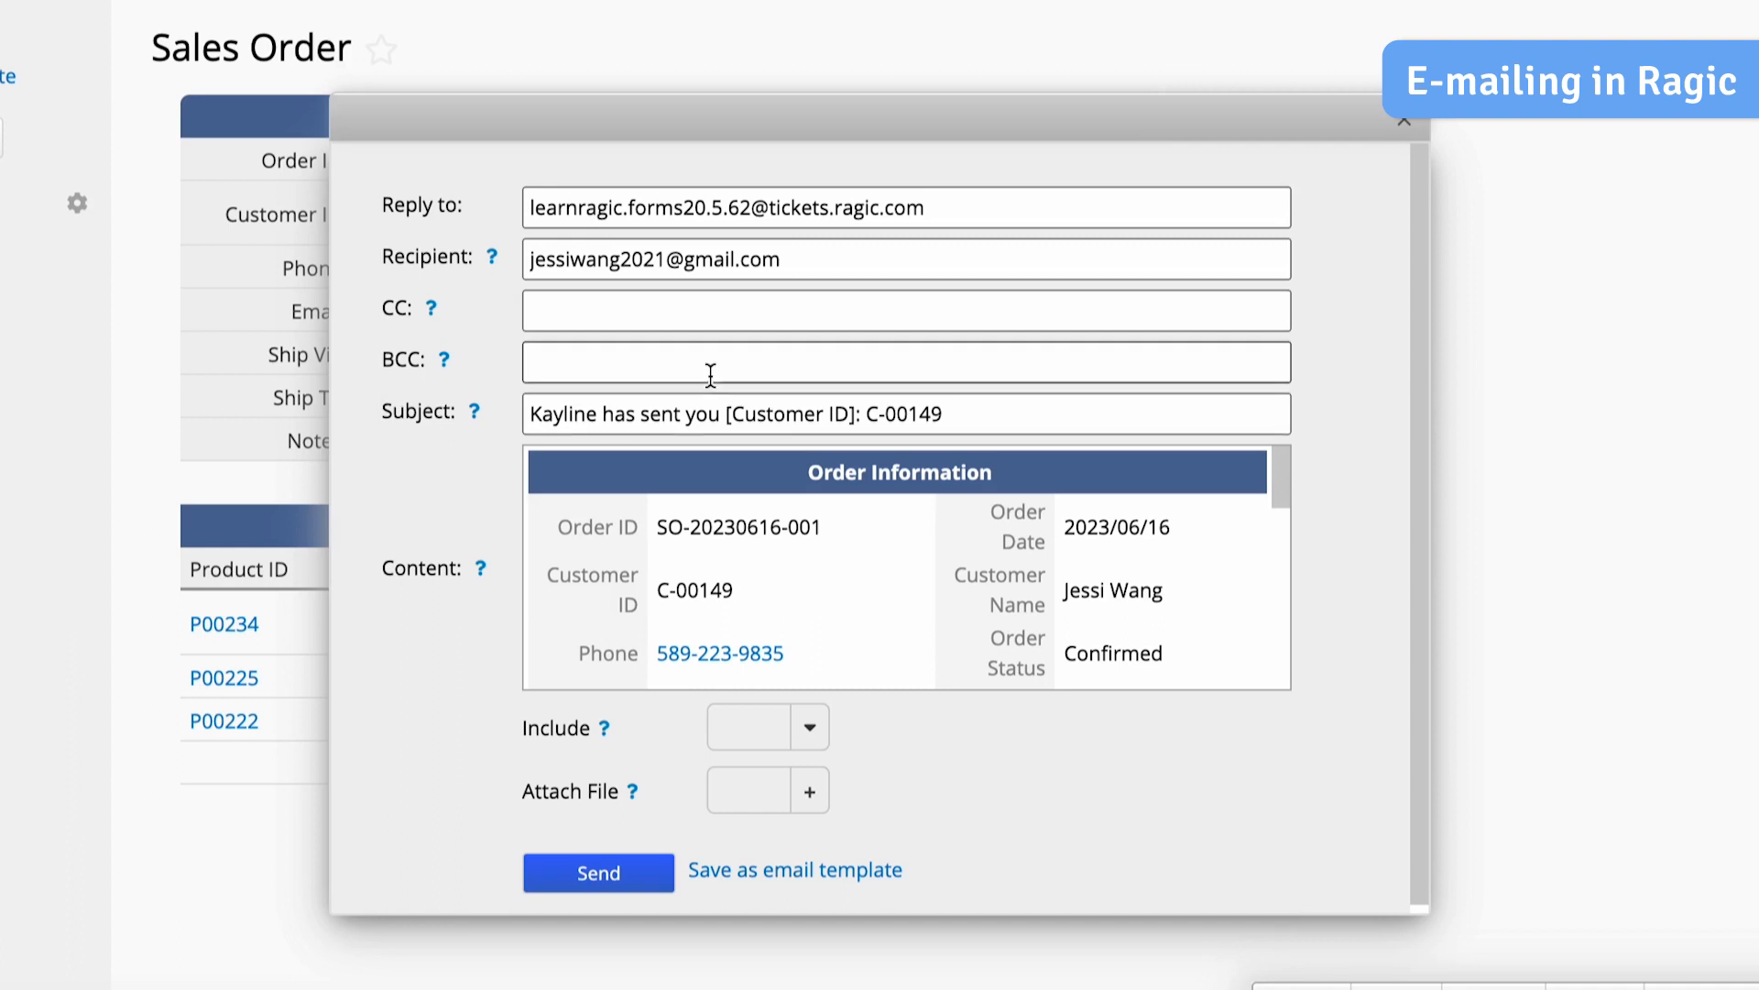
click(726, 413)
key(ctrl+a)
text(Beauty Skincare Shop Order Confirmation: {{Order ID}})
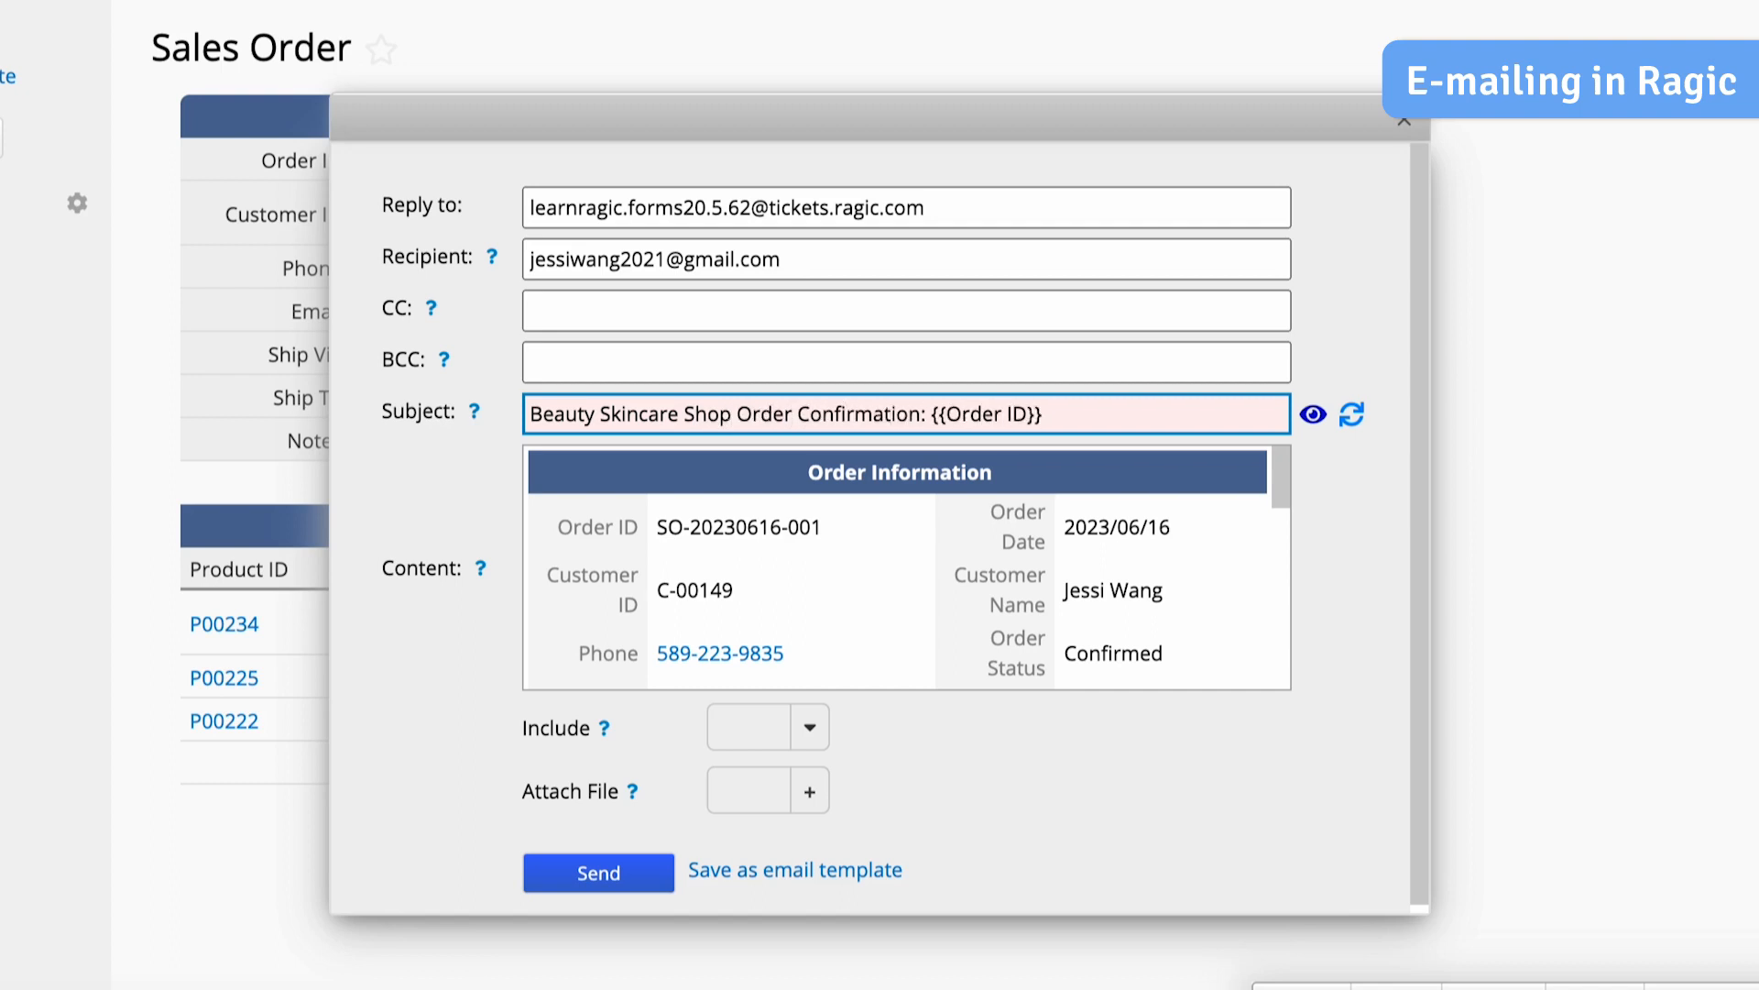
click(1319, 414)
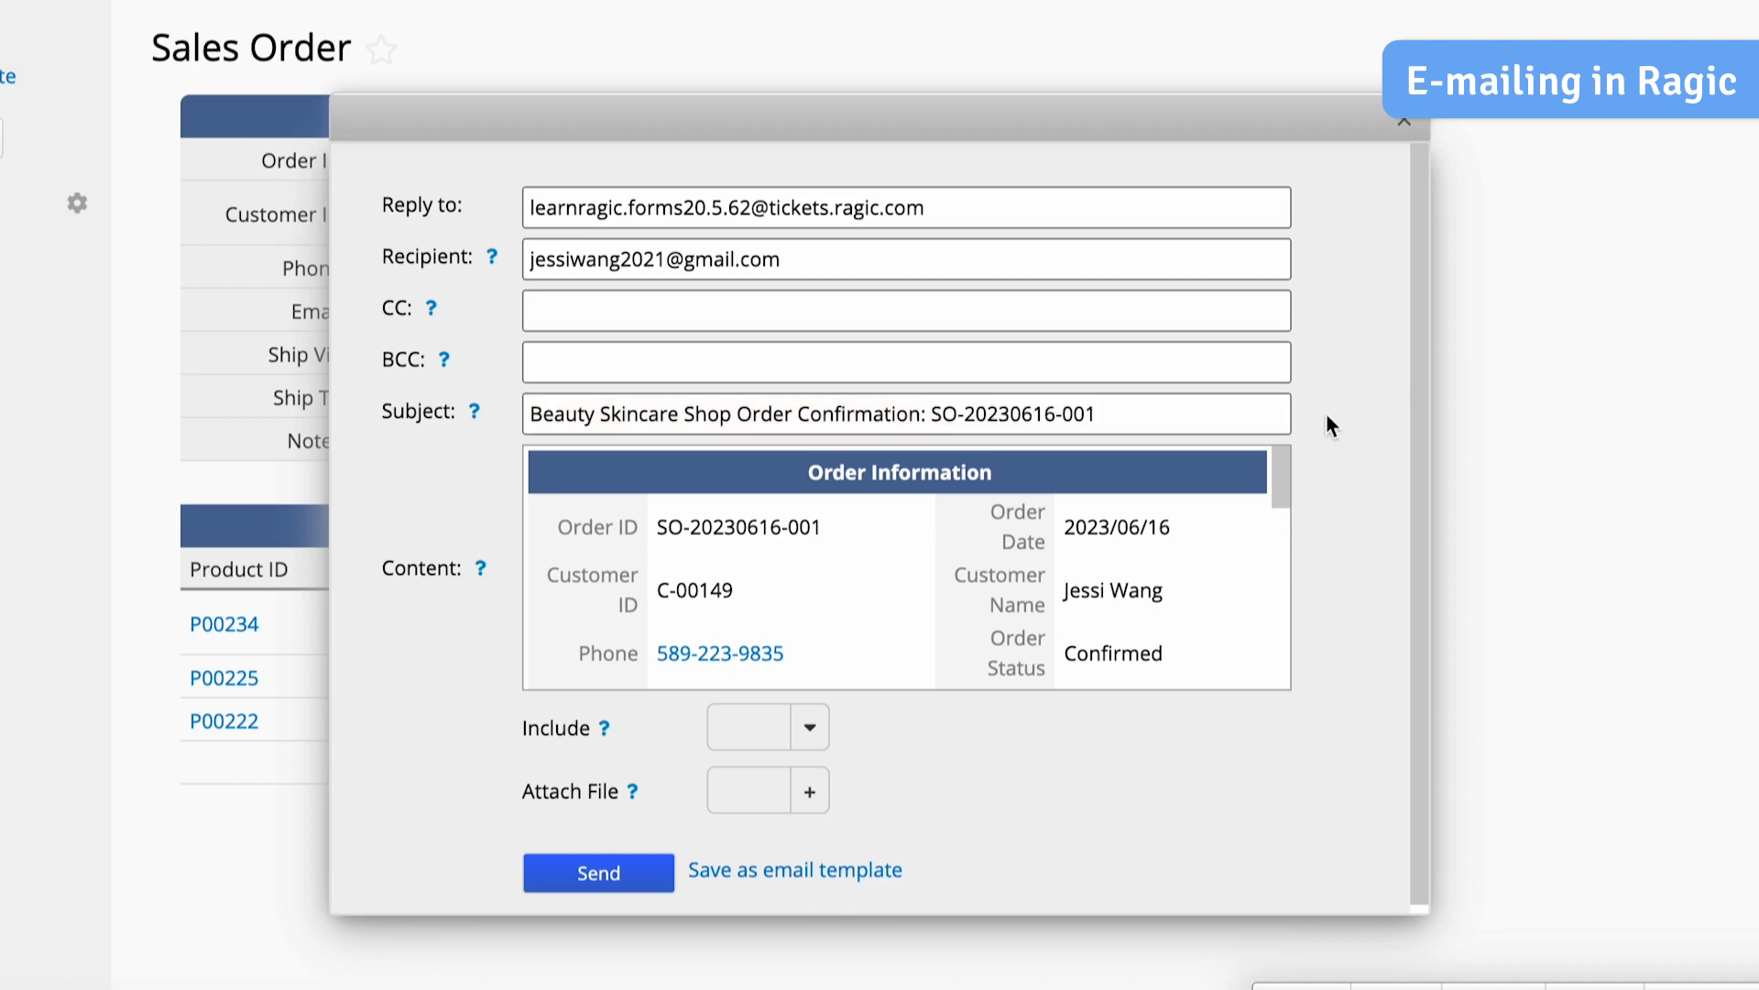
- Replace the content with a thank-you message using {{Customer Name}}, {{RECORD_LINK}} and {{RECORD_SUMMARY}}, and save it as an email template
click(1199, 504)
key(ctrl+a)
text(Hi {{Customer Name}},)
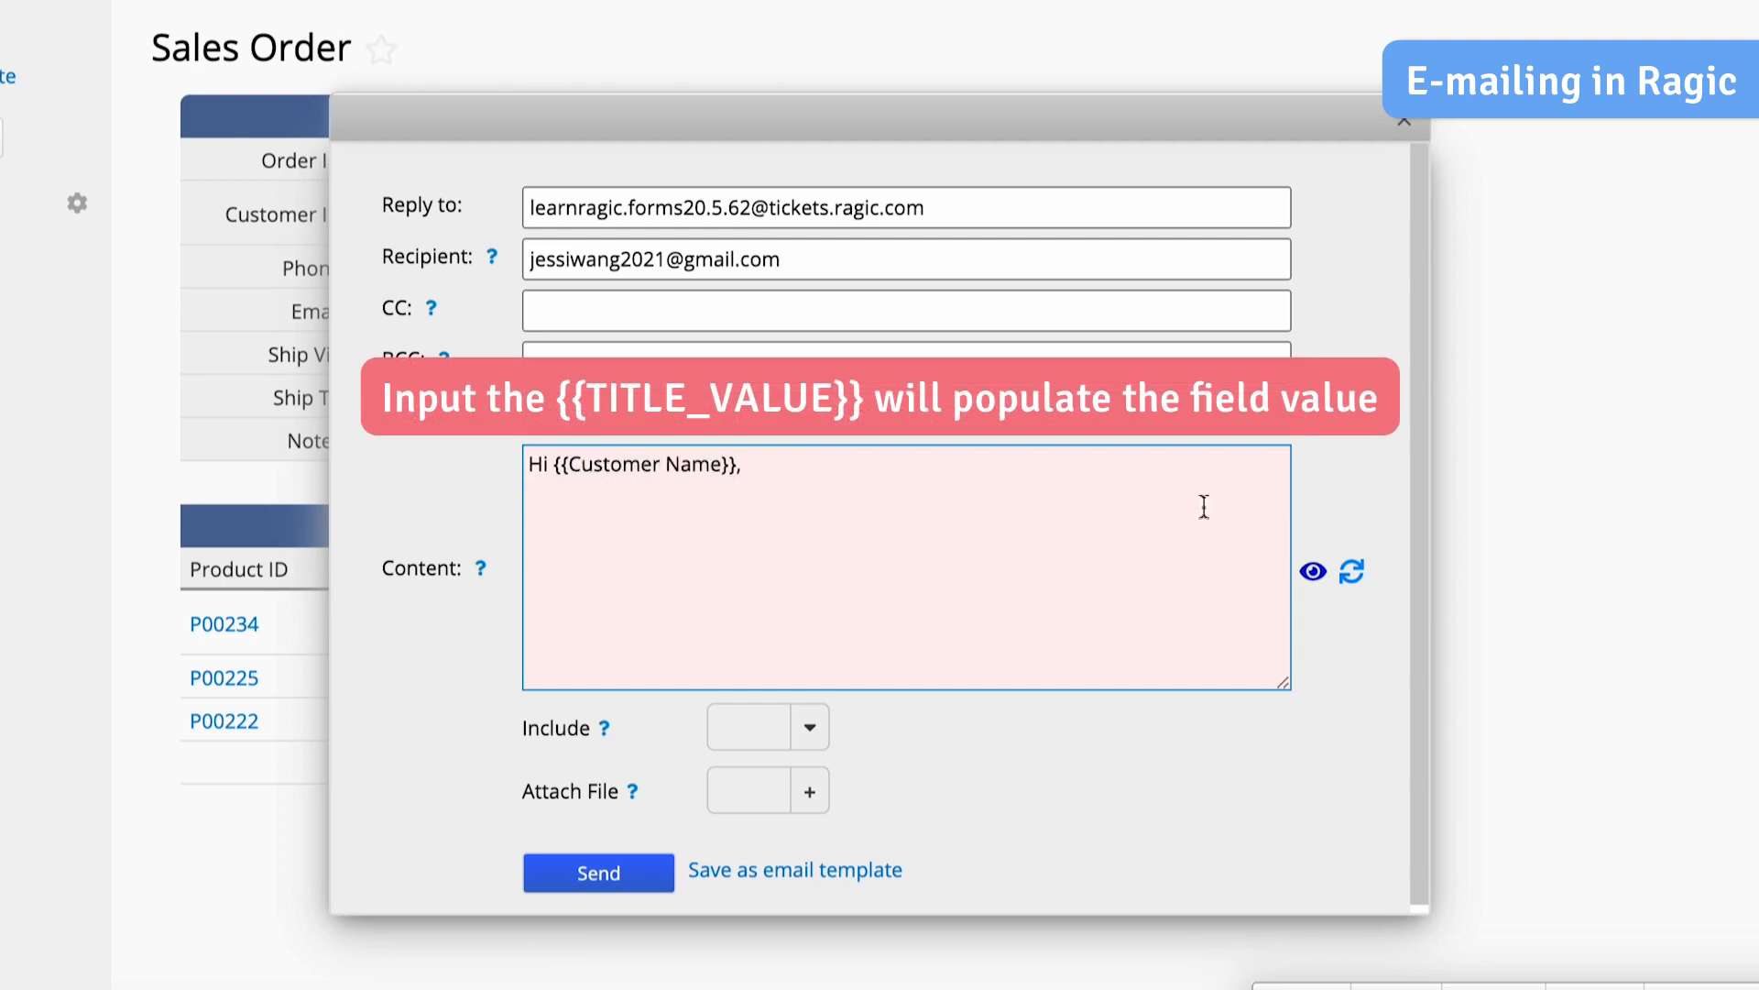
click(1316, 570)
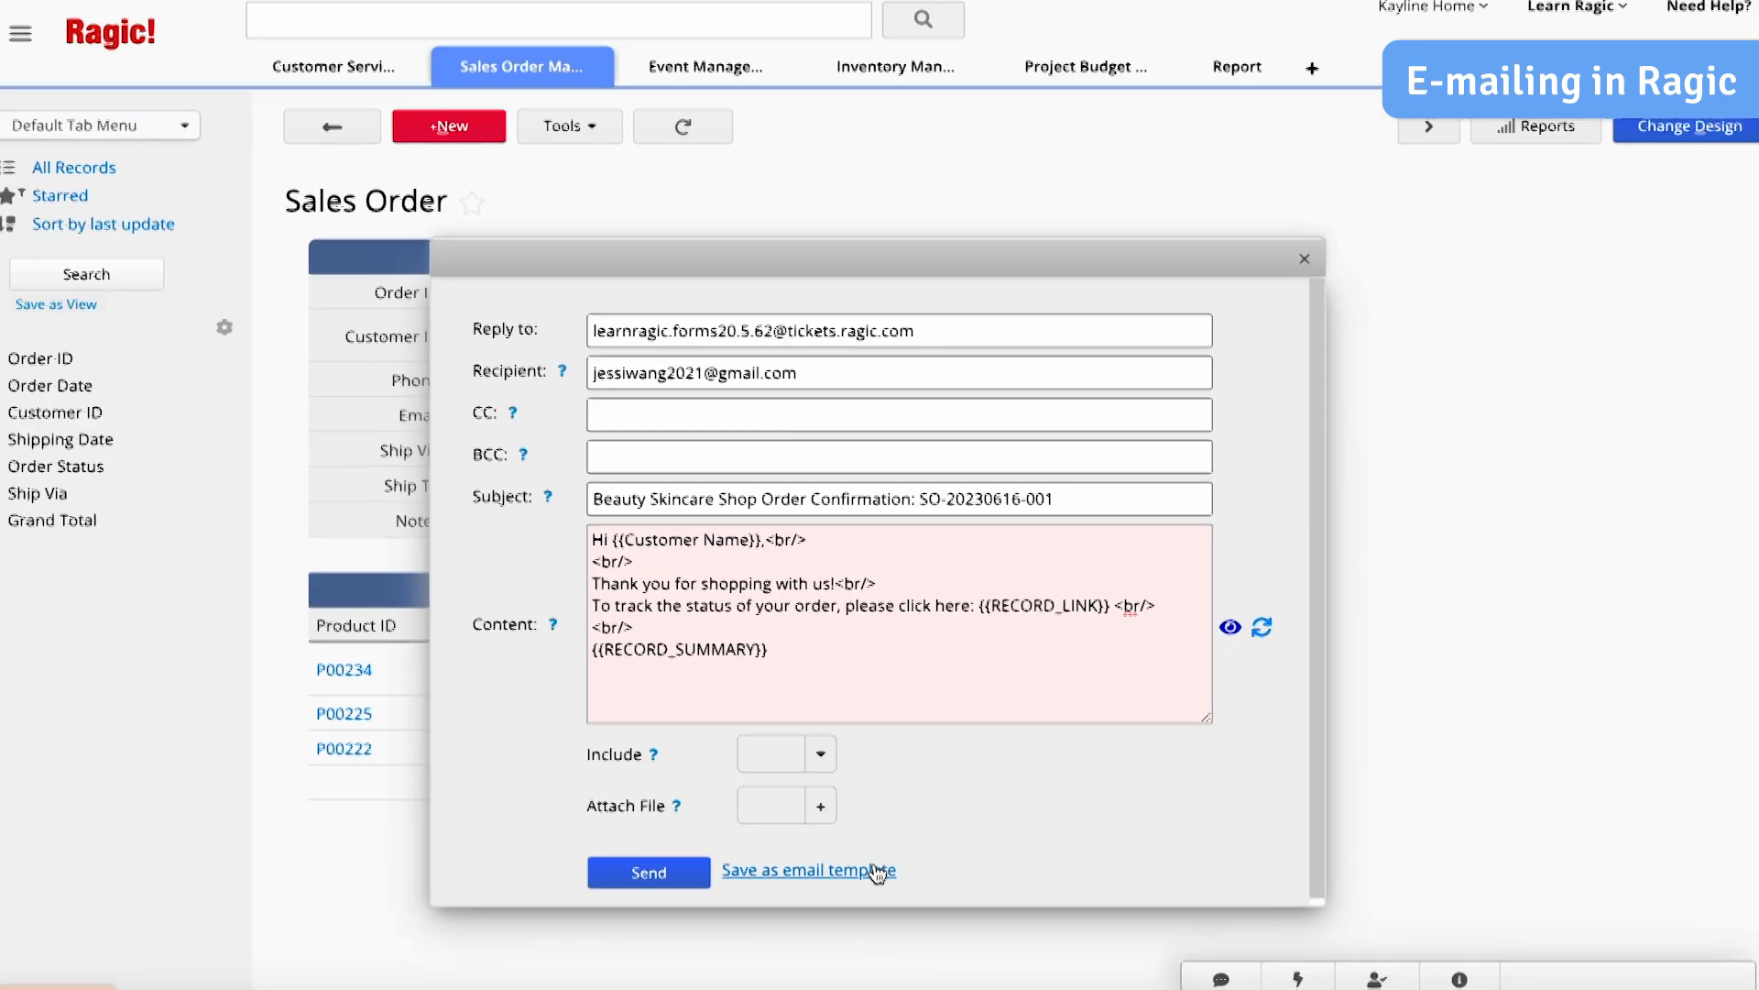
click(875, 871)
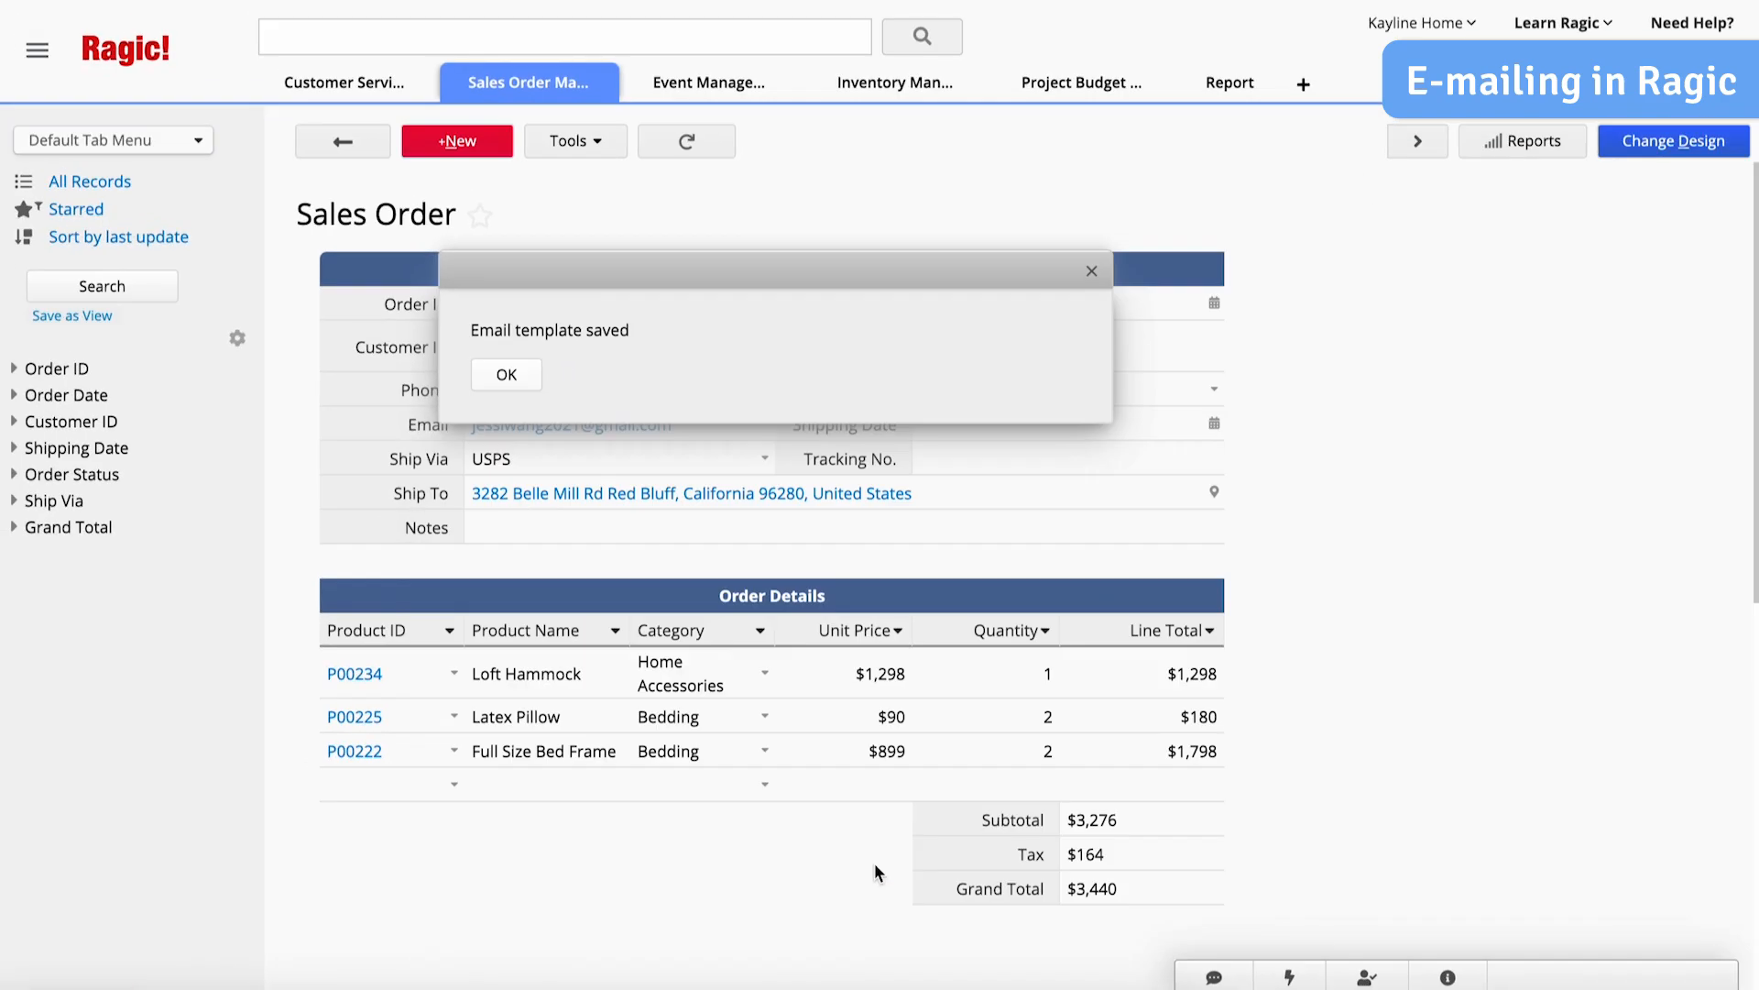
click(507, 374)
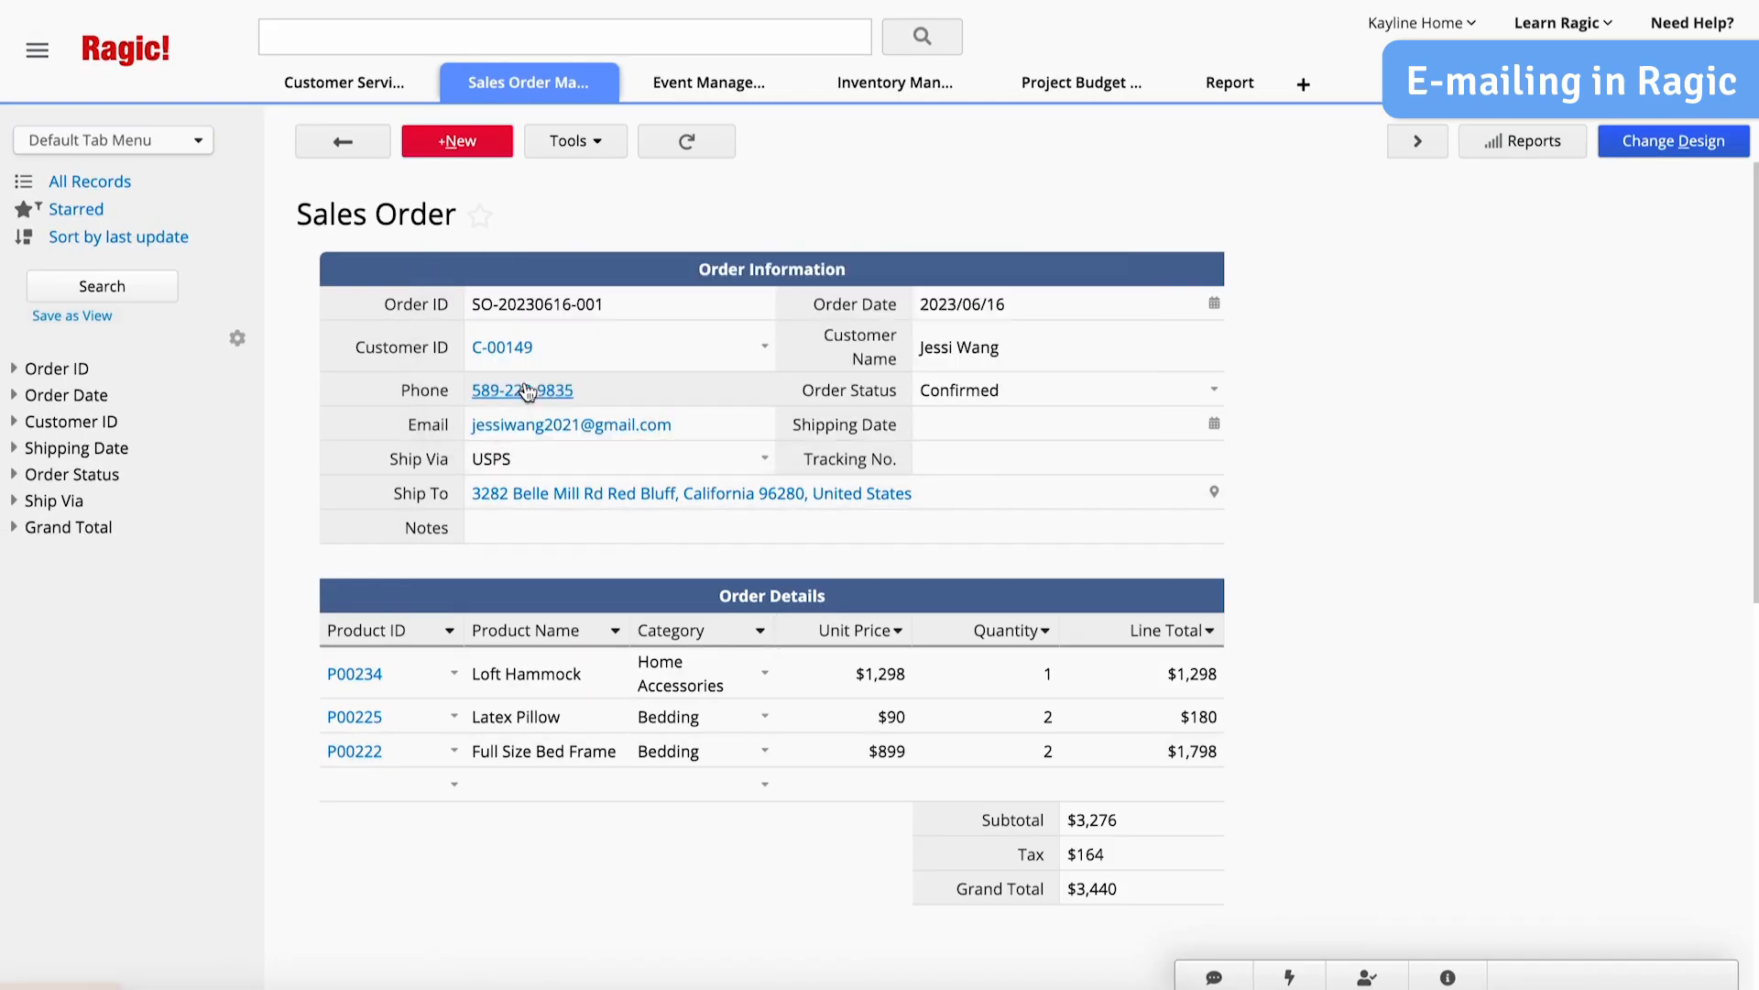
- E-mail the order entry to the customer using the saved order confirmation template
click(594, 147)
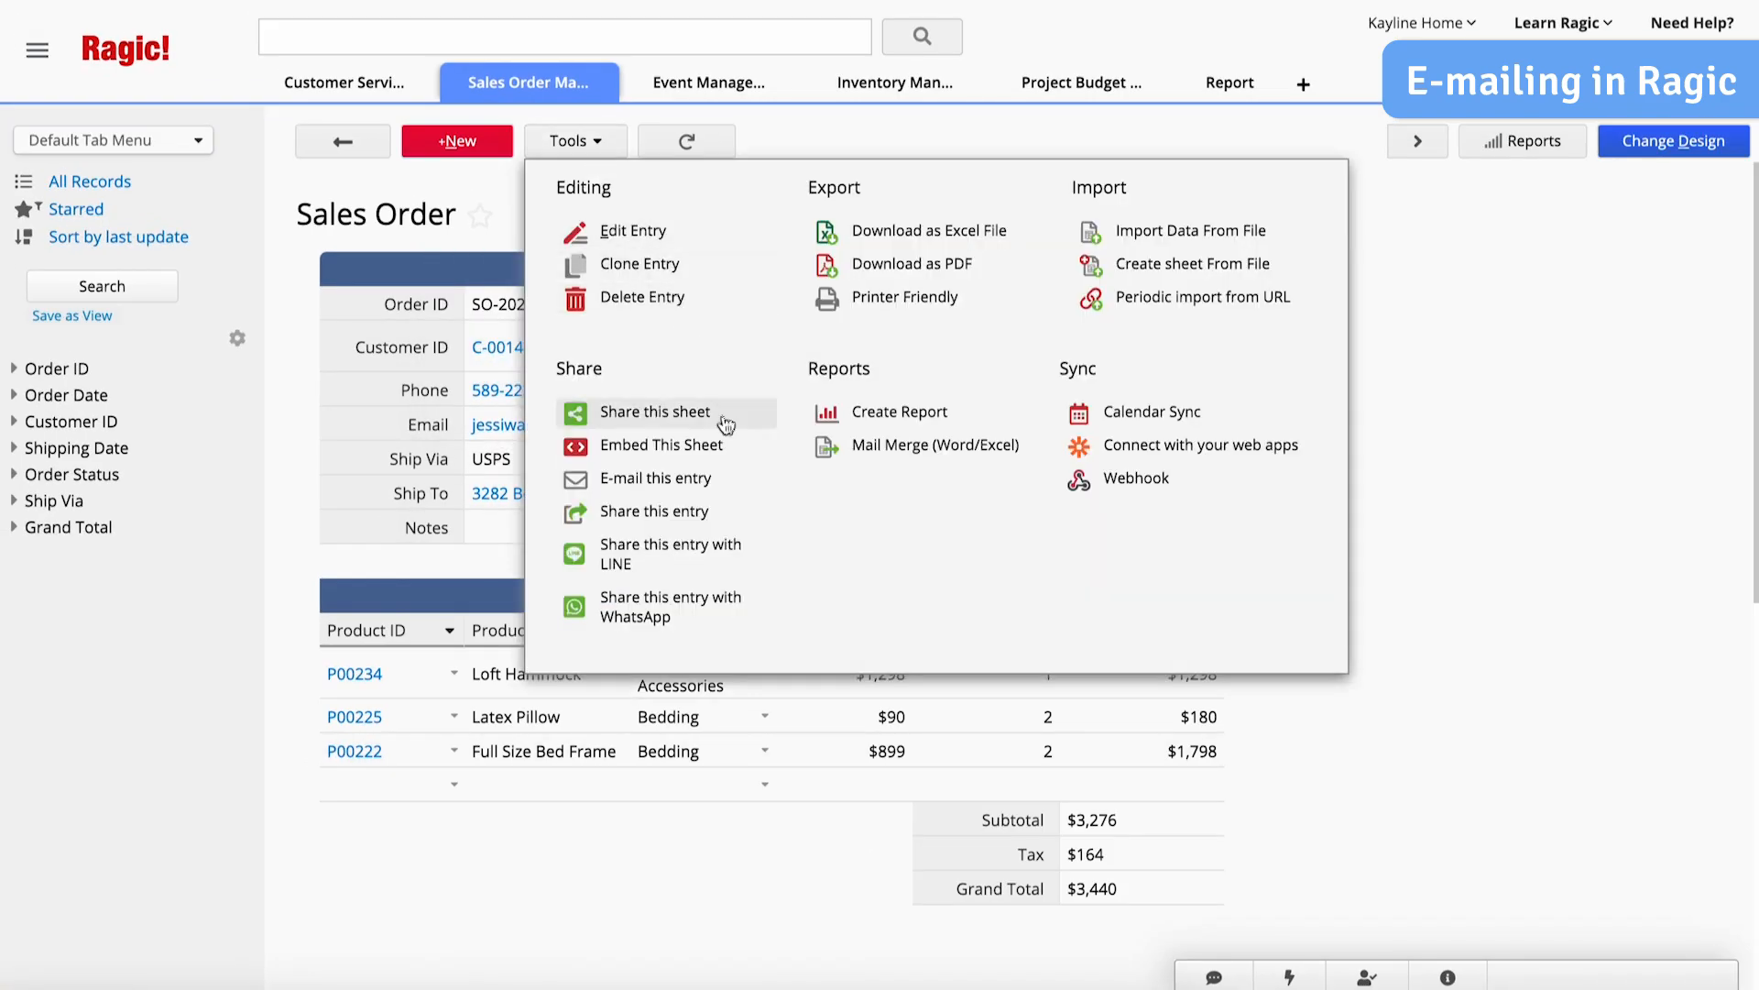
click(723, 587)
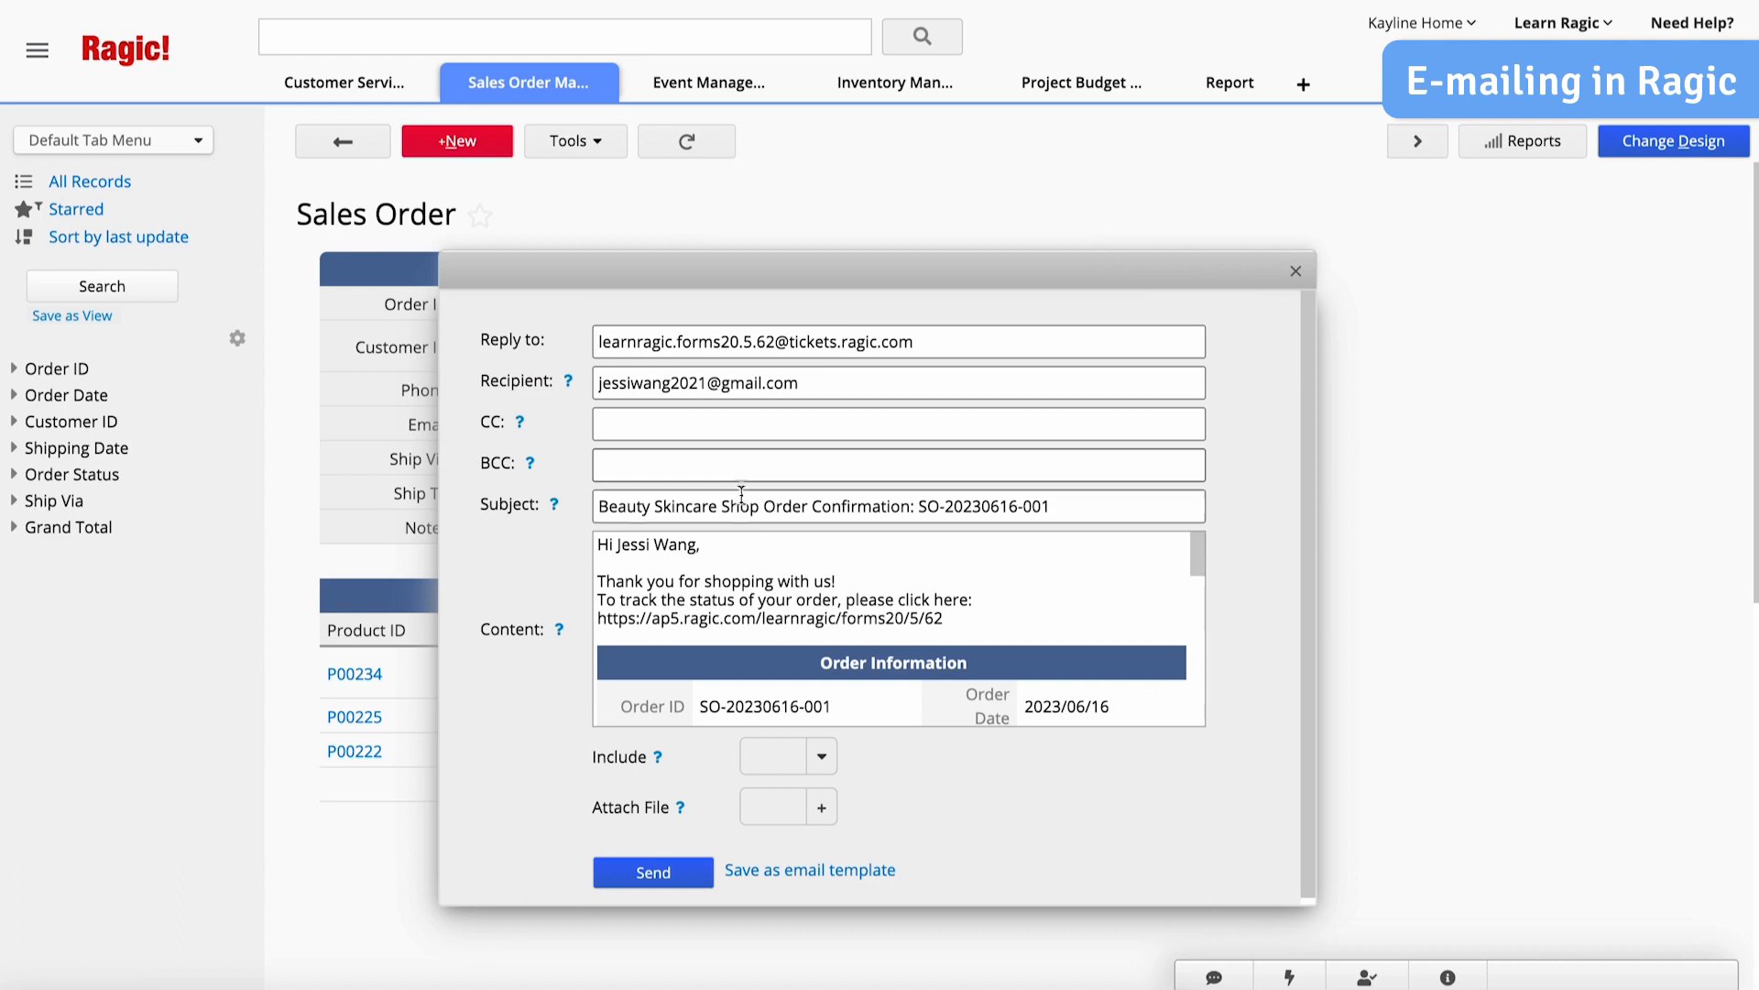
click(708, 872)
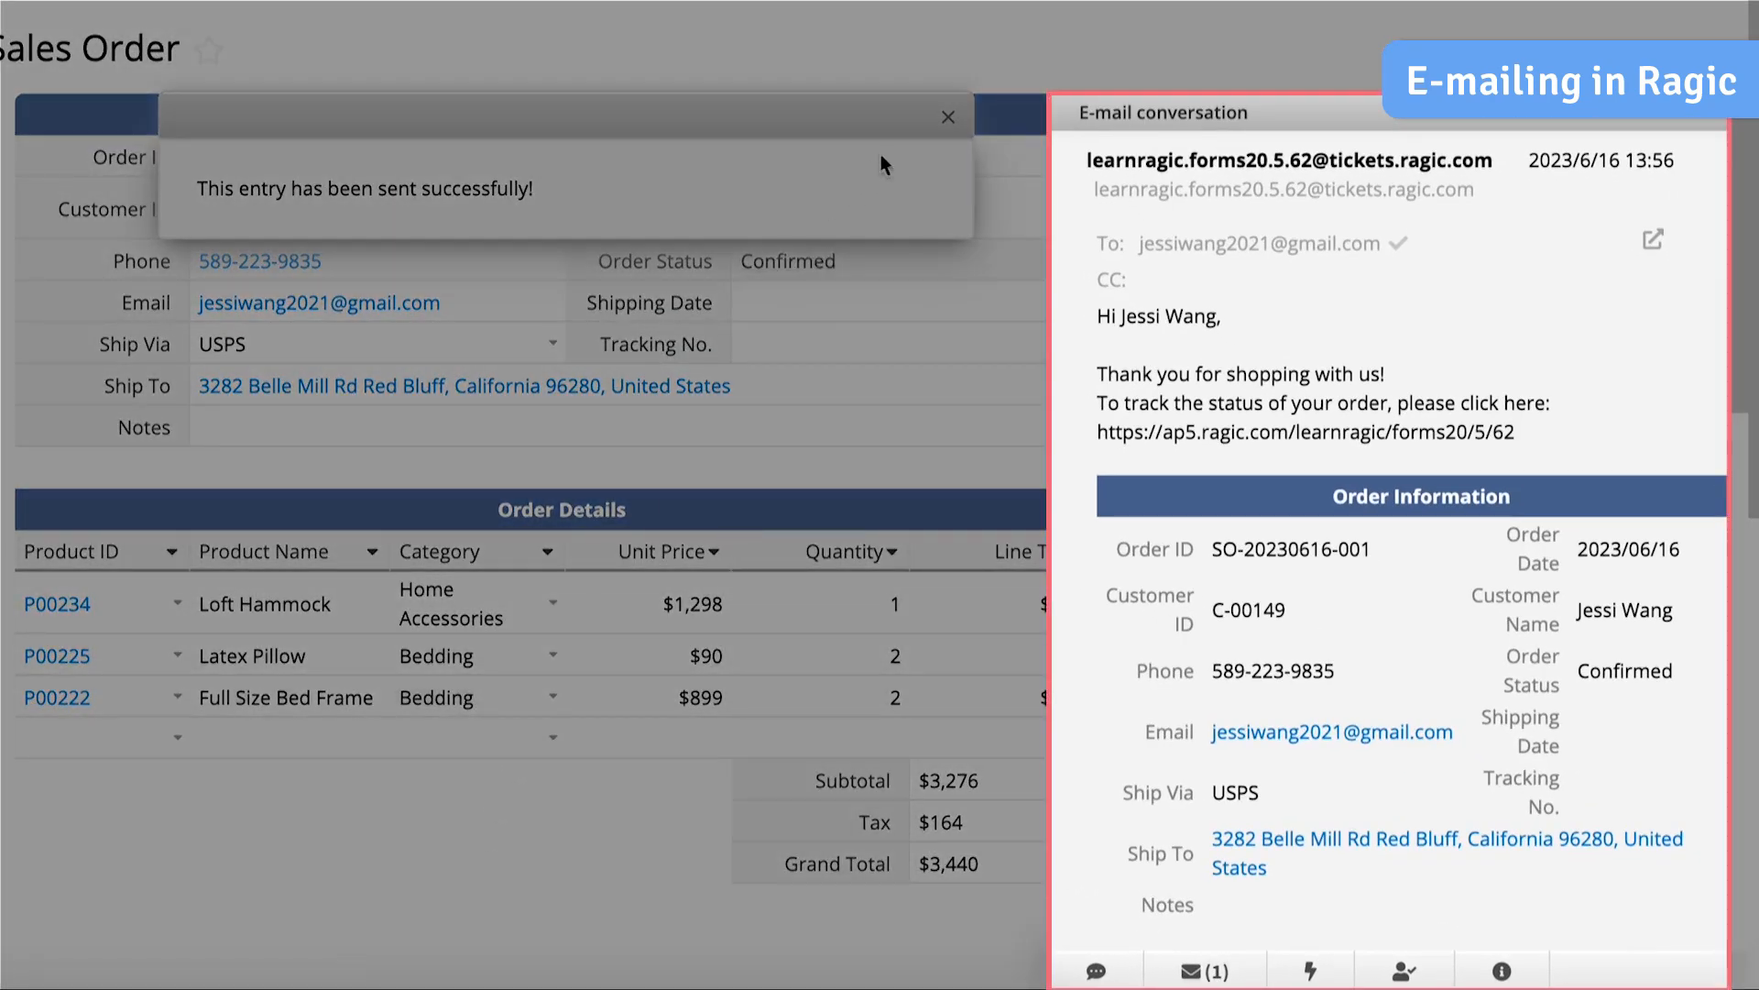
click(947, 121)
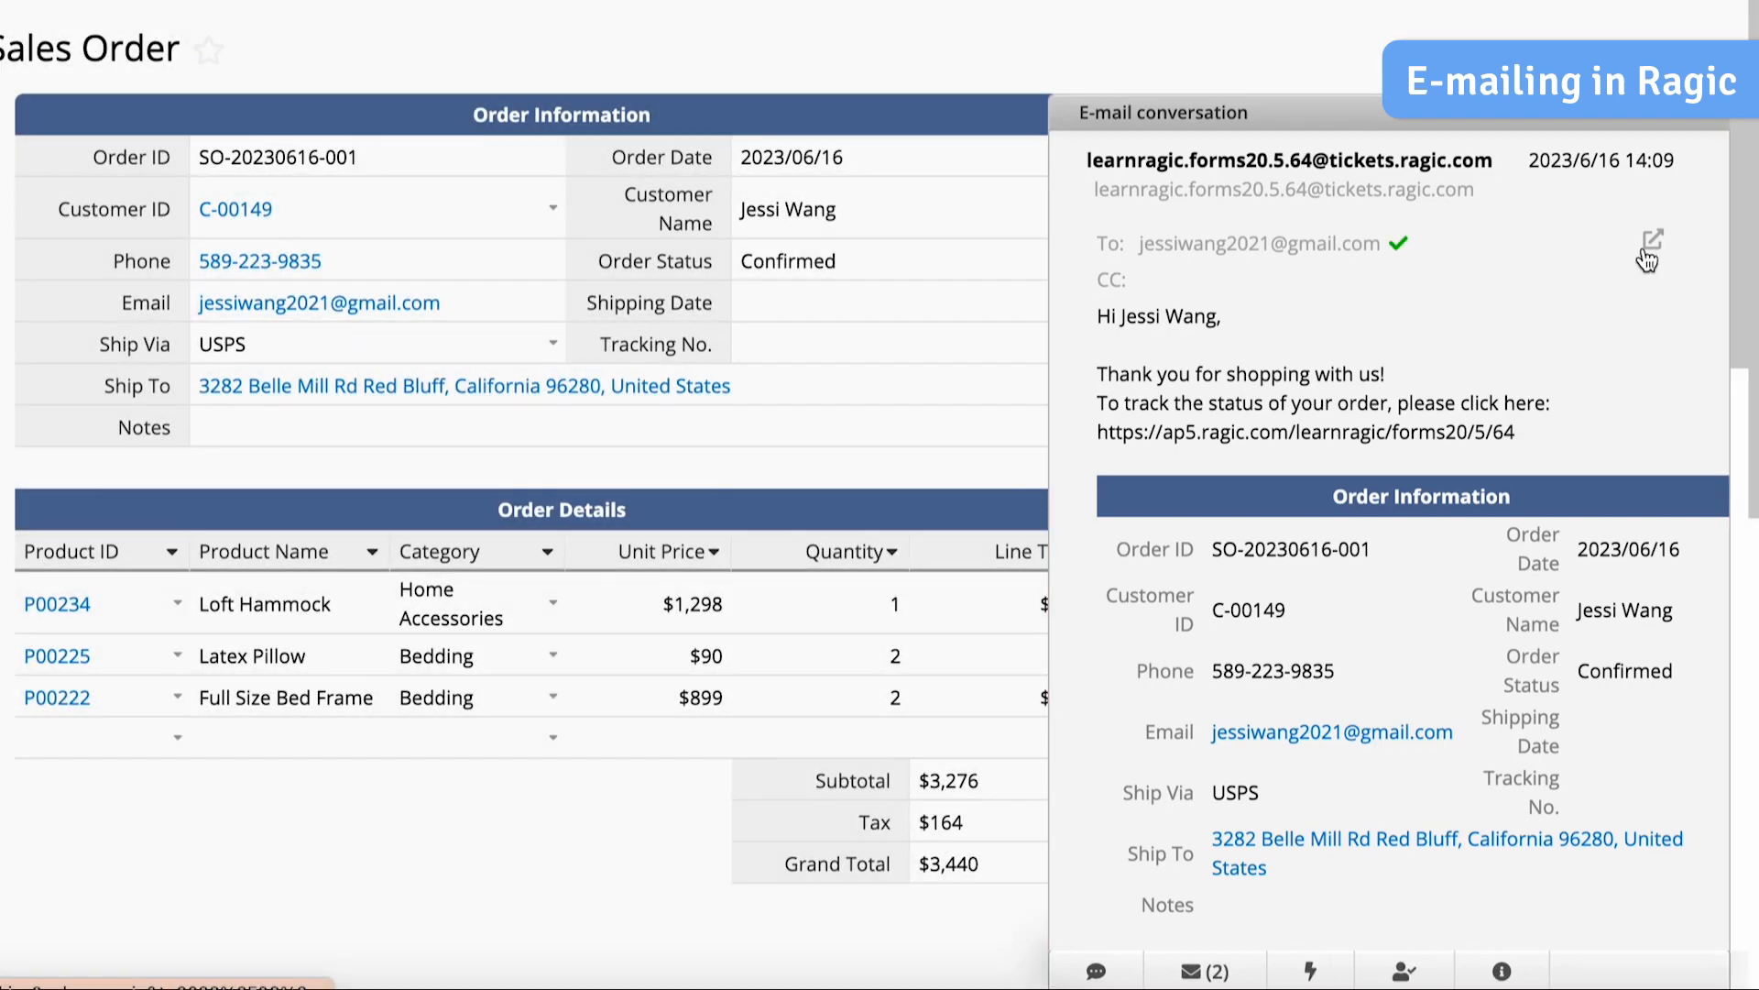
- Reply in the e-mail conversation that the order ships tomorrow, normally arrives within 3-7 days and will be received before 24 June
click(1646, 257)
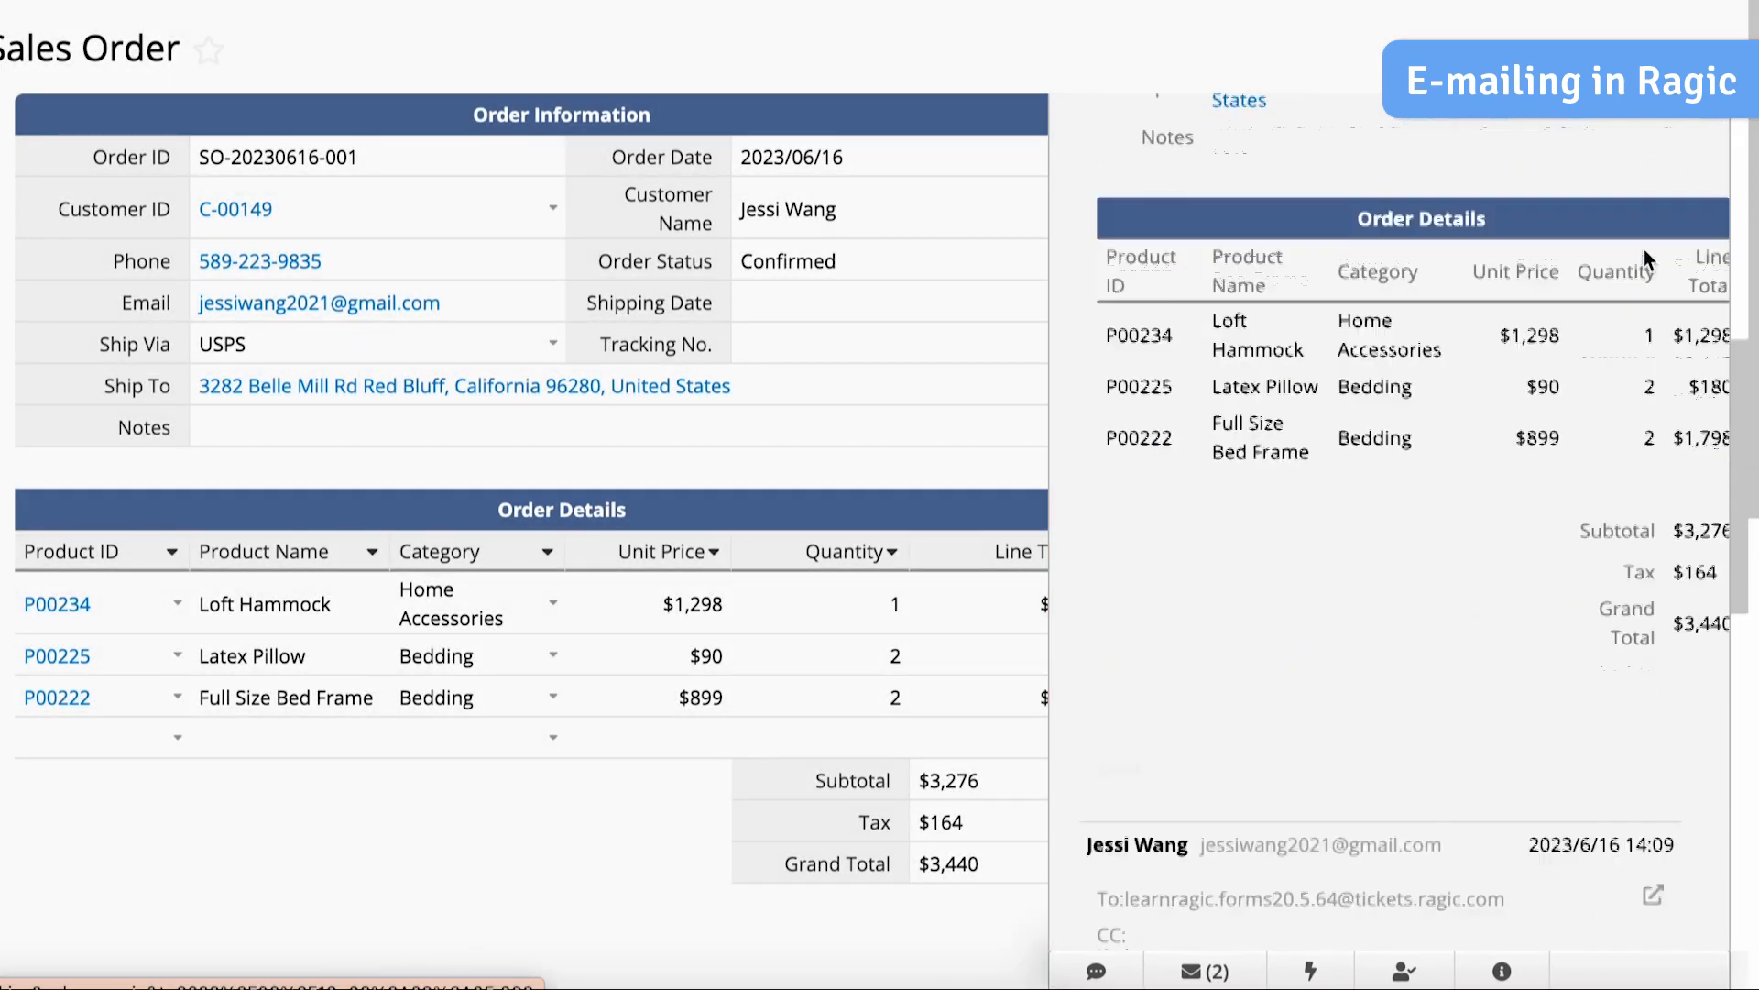
scroll(1645, 249, down, 2)
click(1302, 534)
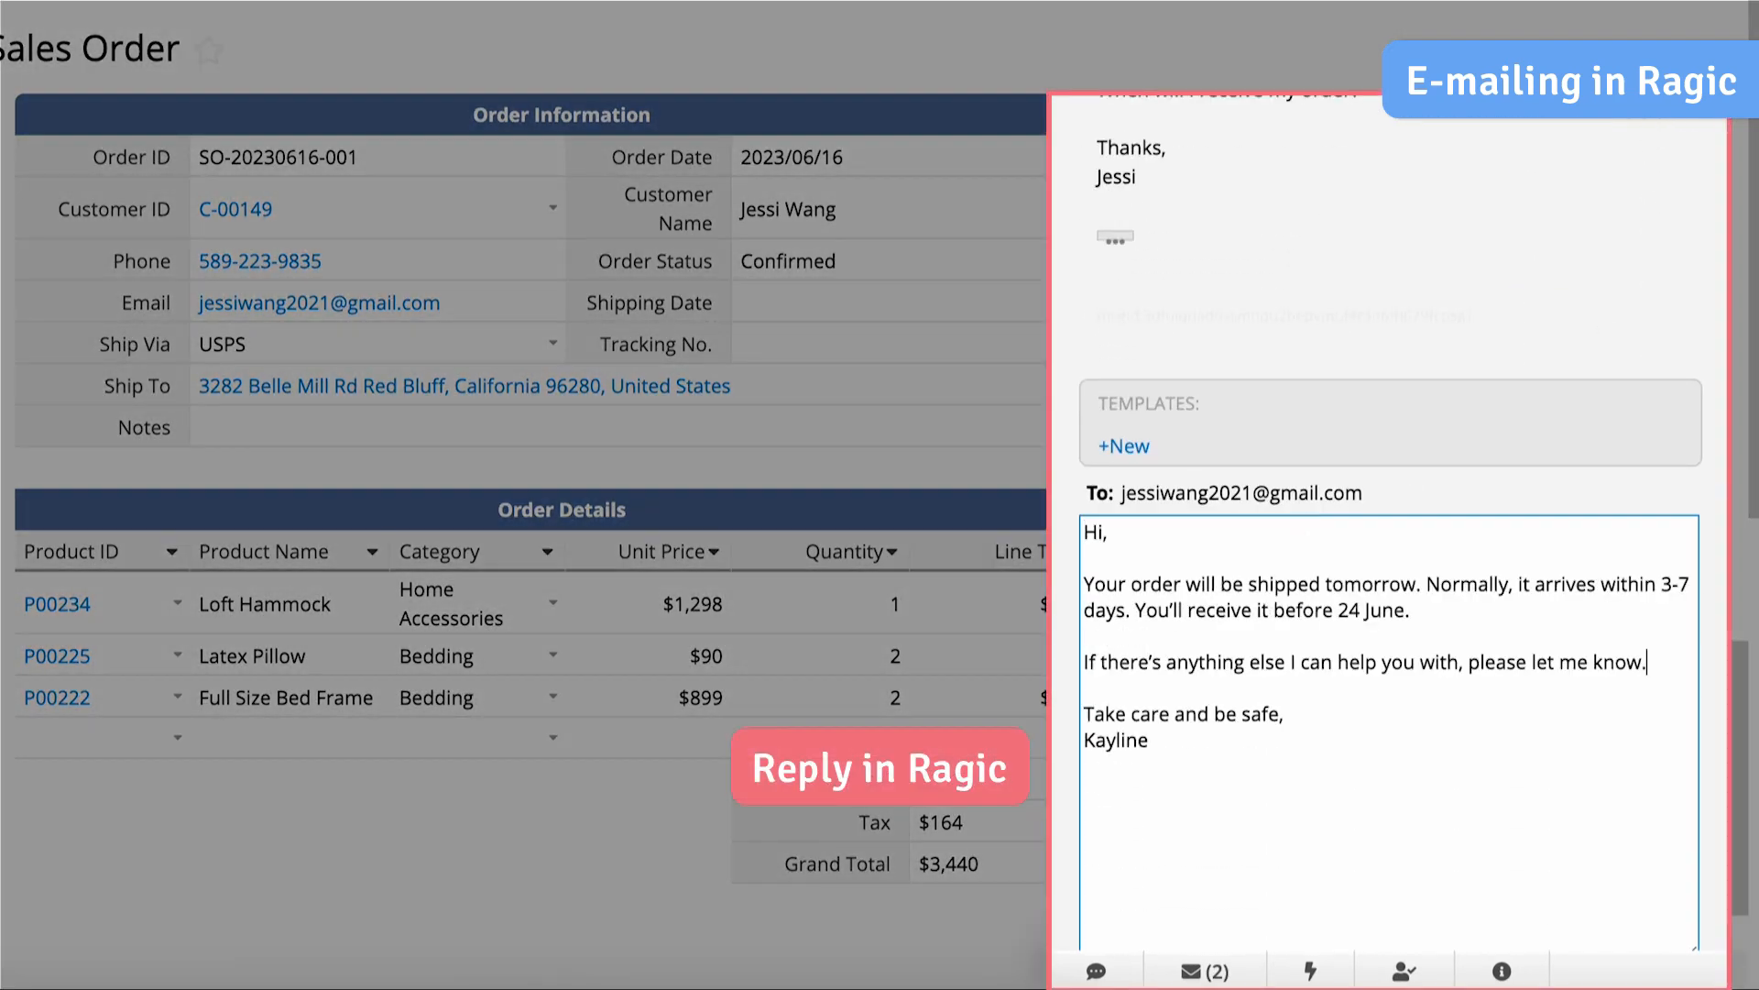
scroll(1386, 785, down, 2)
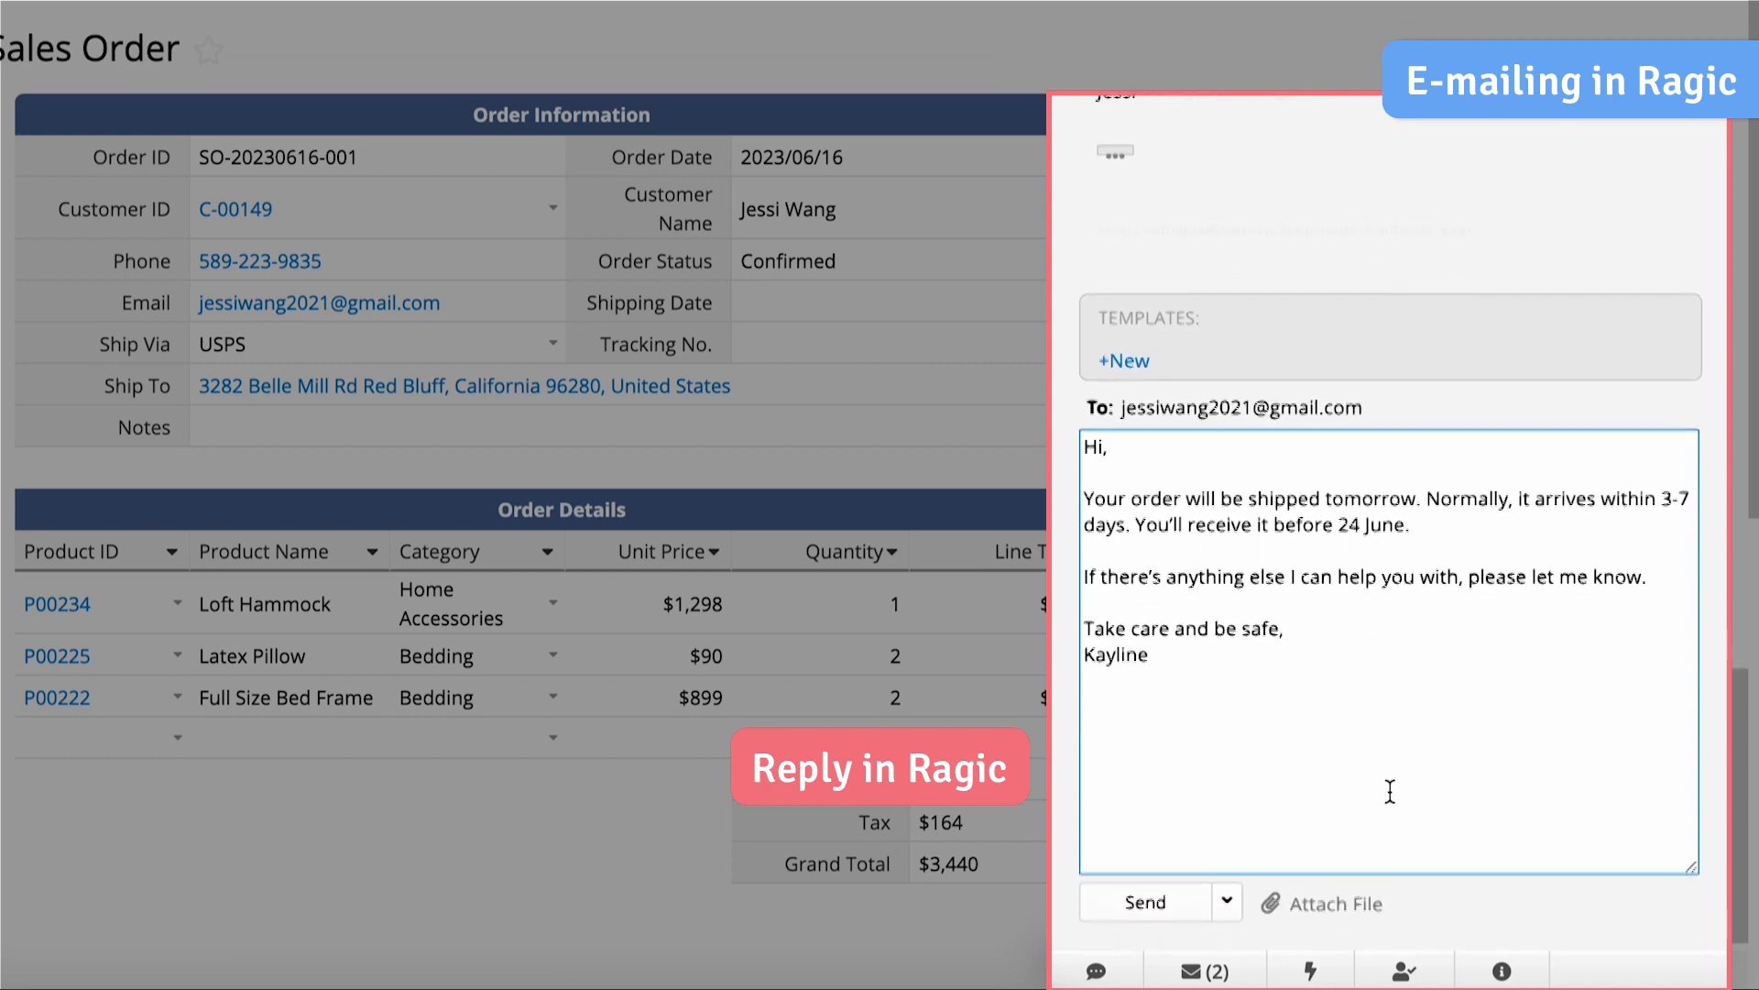
click(1148, 882)
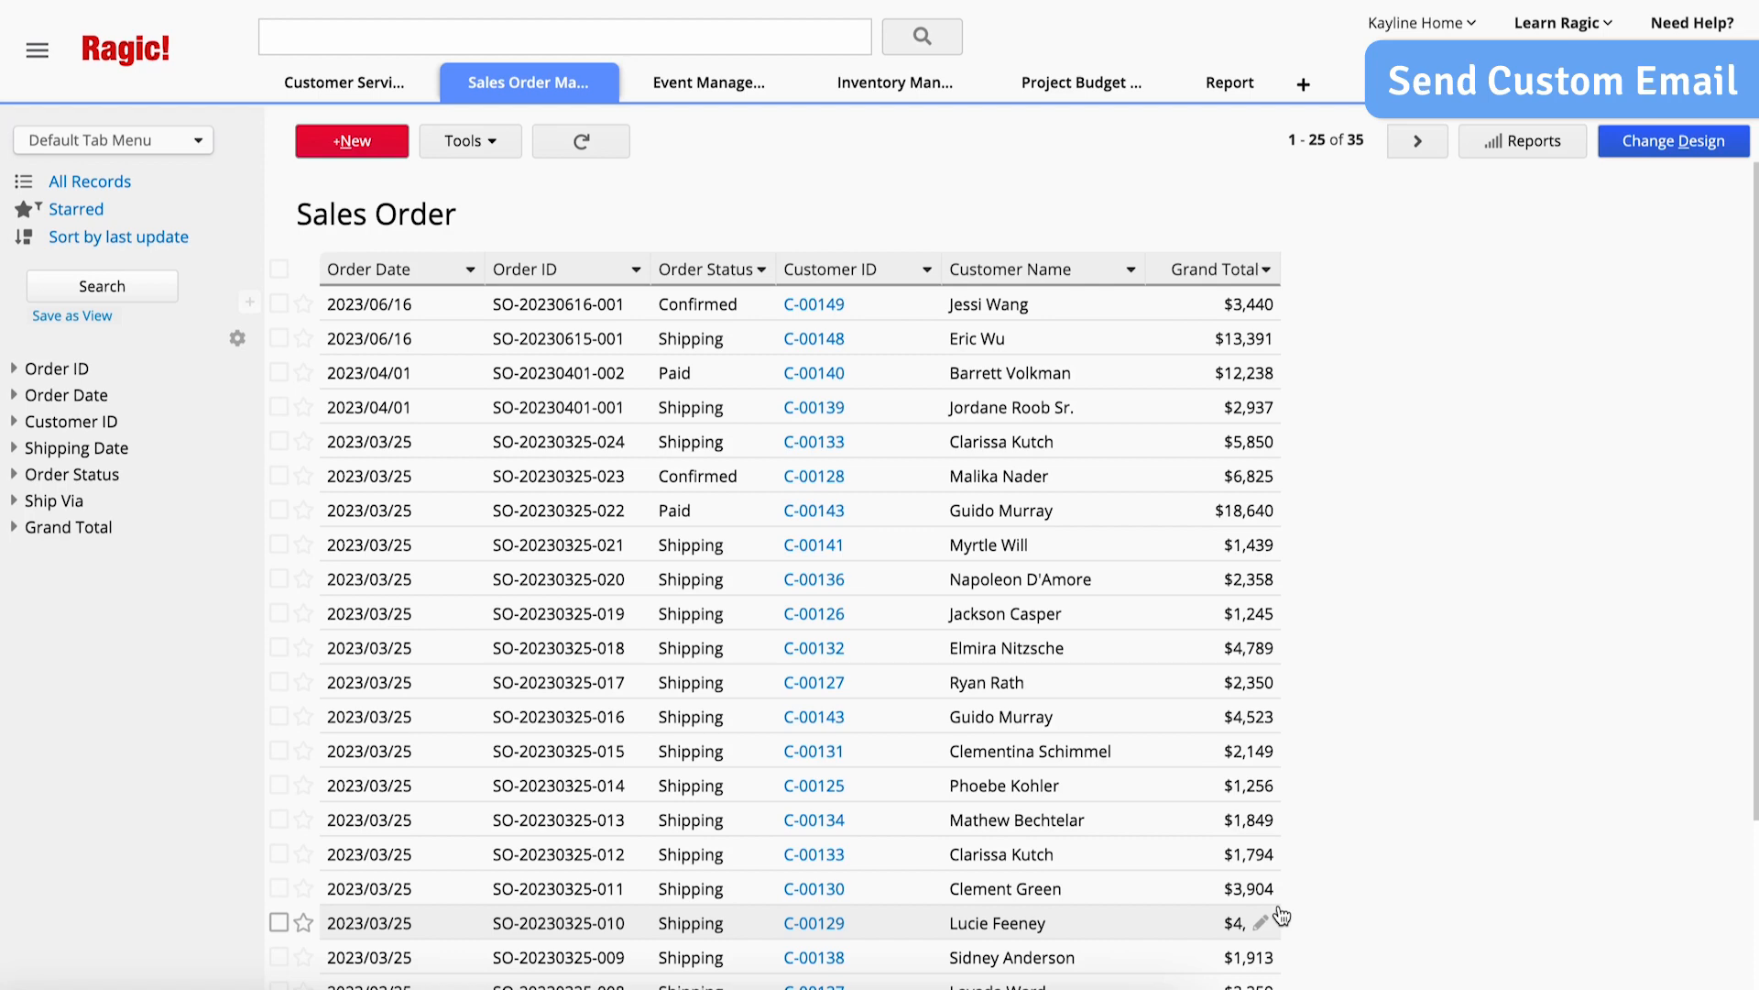
- Open the 2023/06/16 order with Shipping status, enter design mode and start configuring a Send custom e-mail button
click(1122, 352)
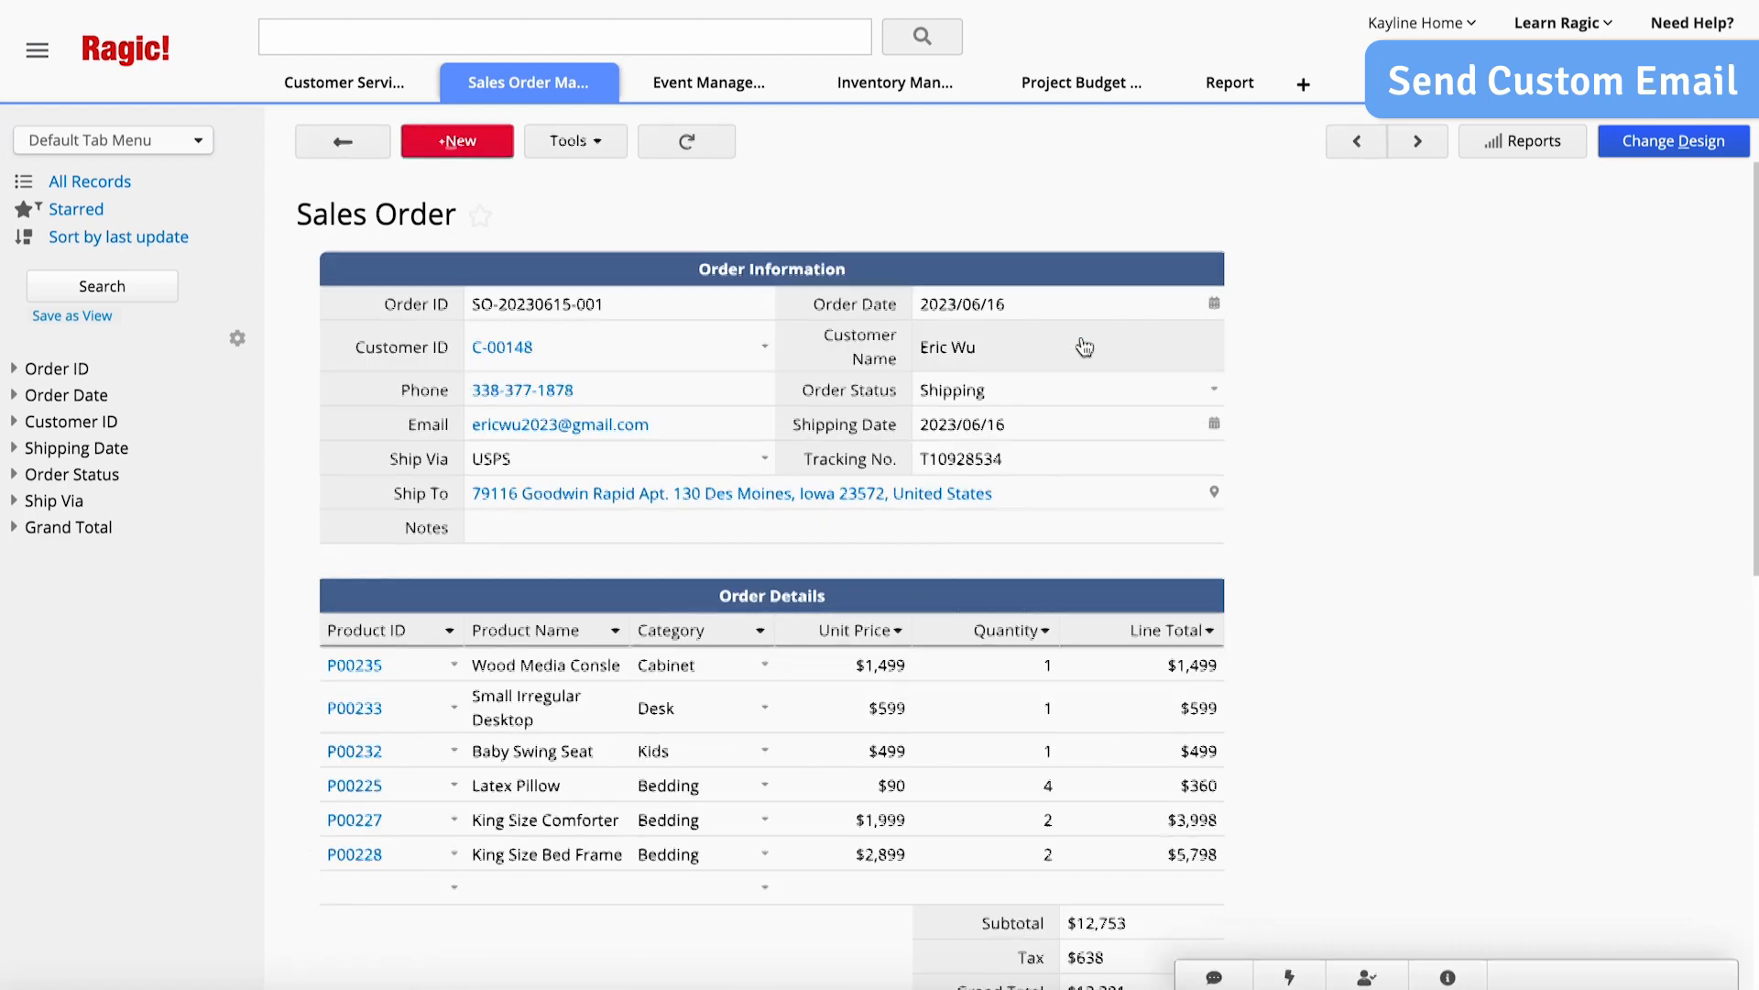
click(1657, 143)
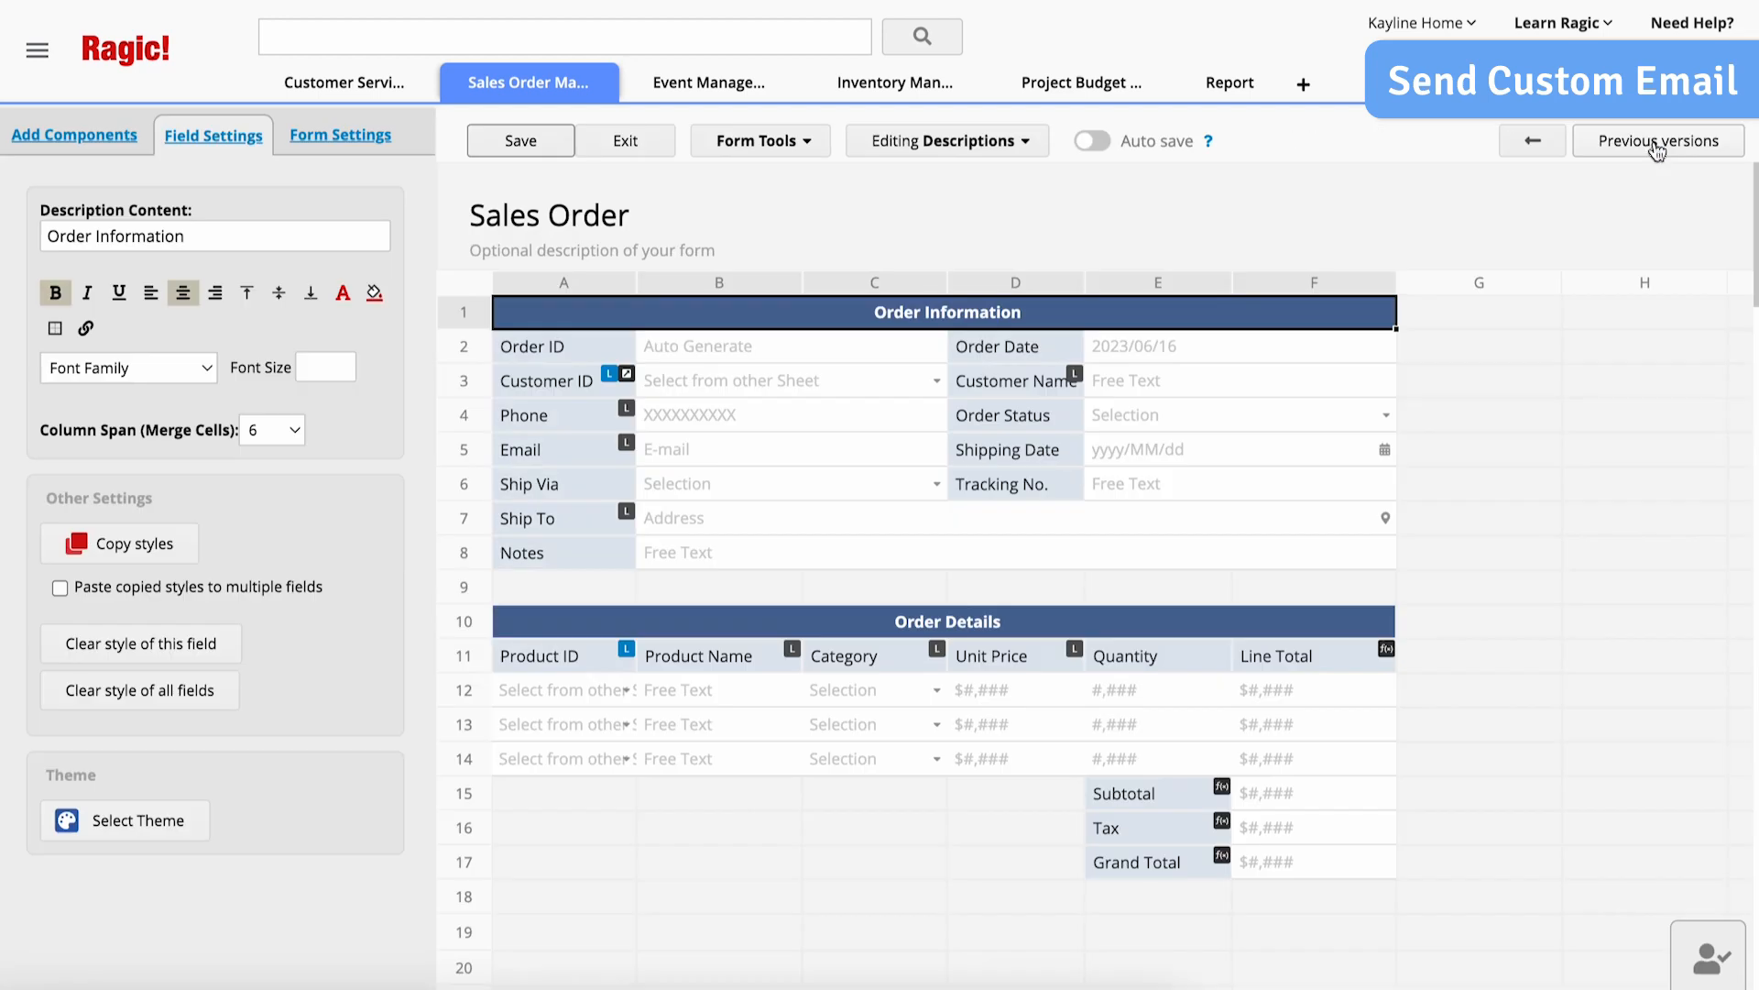
click(806, 145)
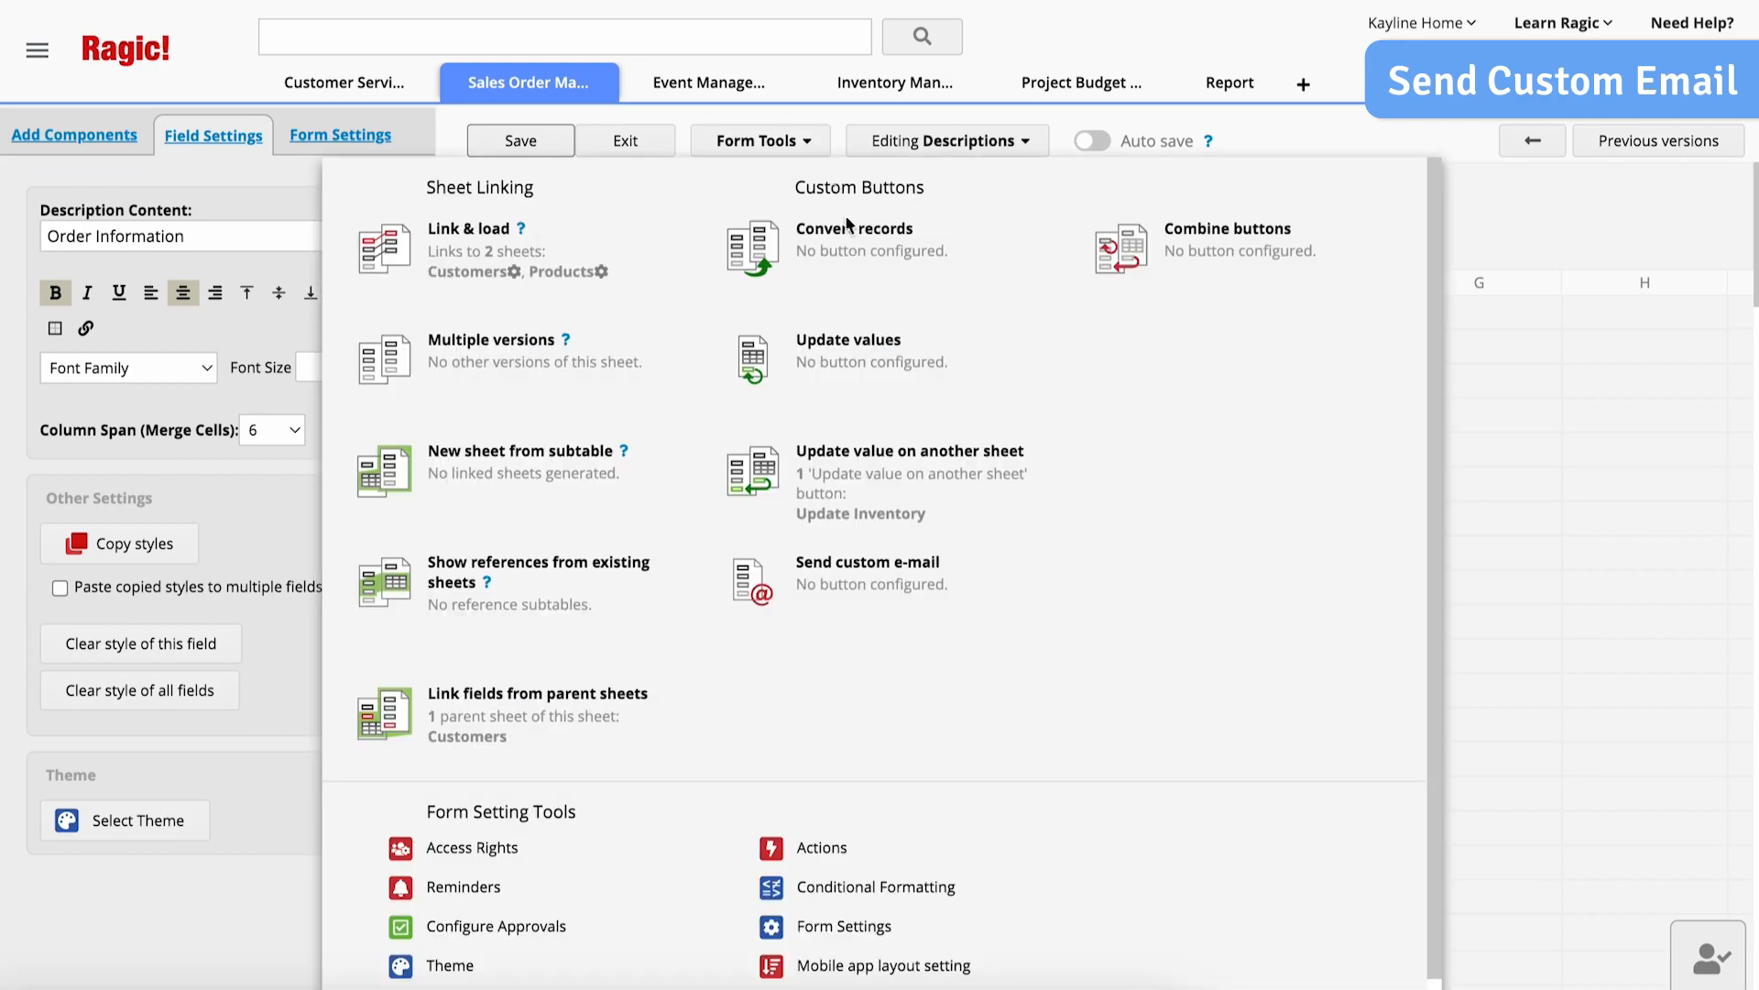
click(912, 561)
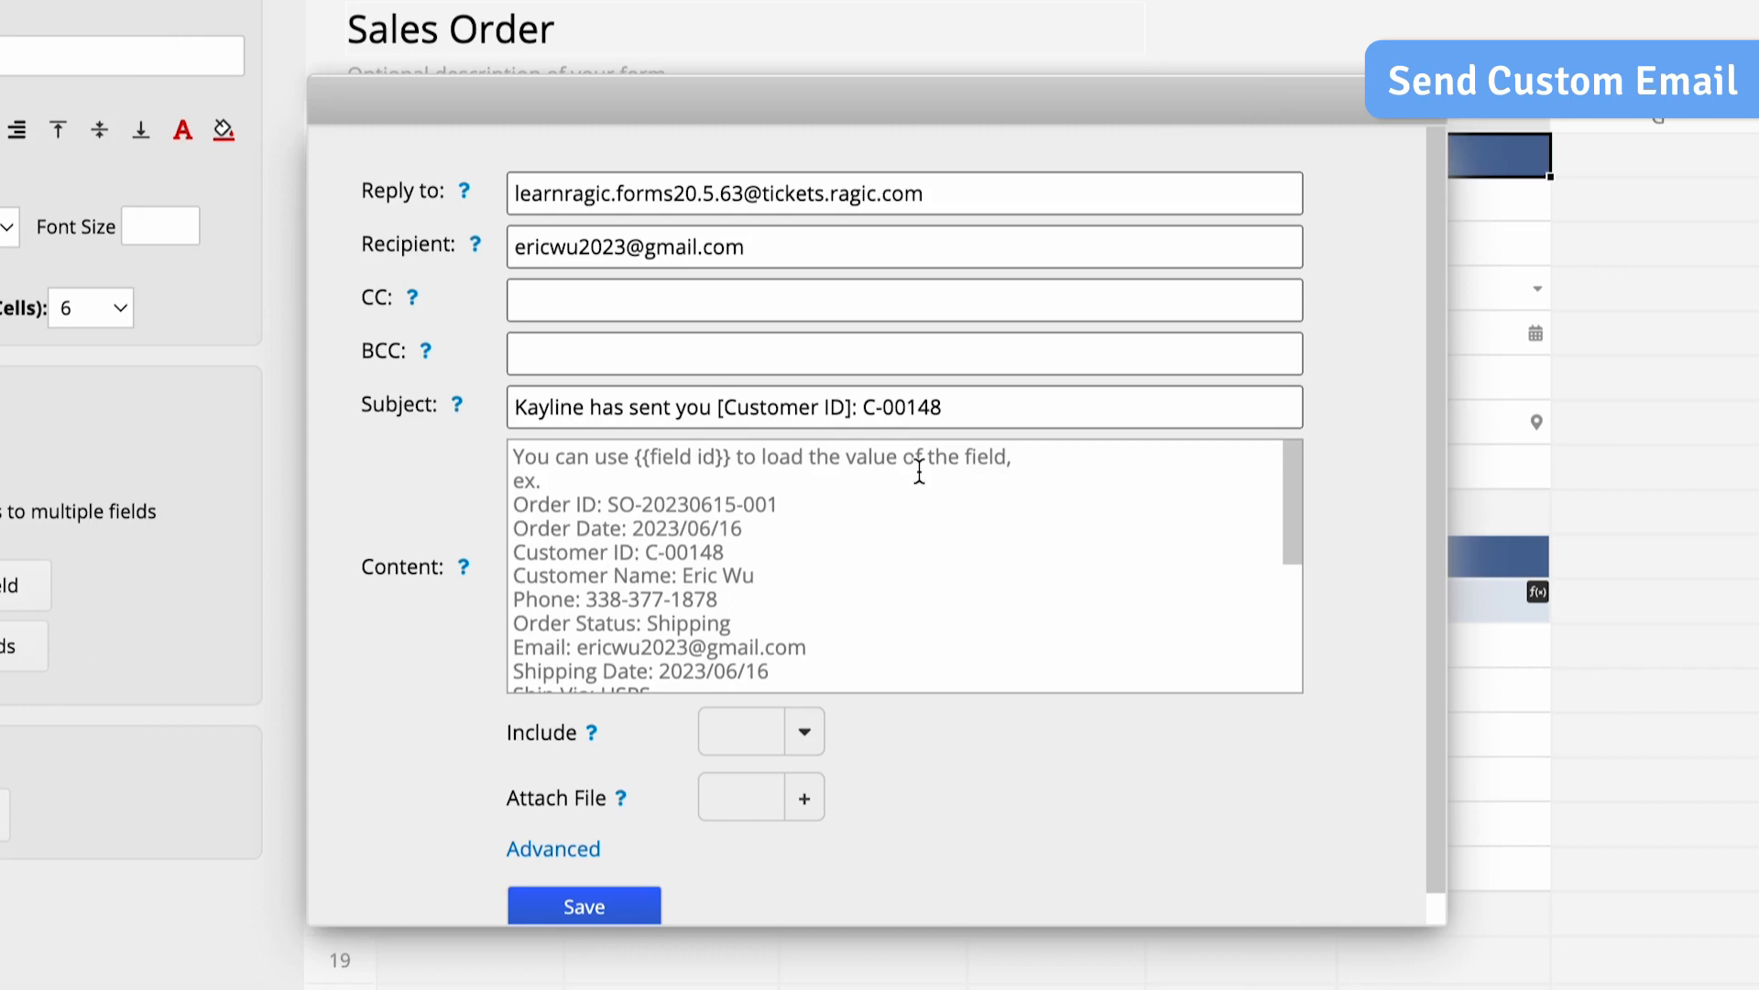
- Set the custom e-mail's subject to "Your Skincare Beauty Shop order {{Order ID}} is on the way!" and preview it
triple_click(919, 407)
text(Your)
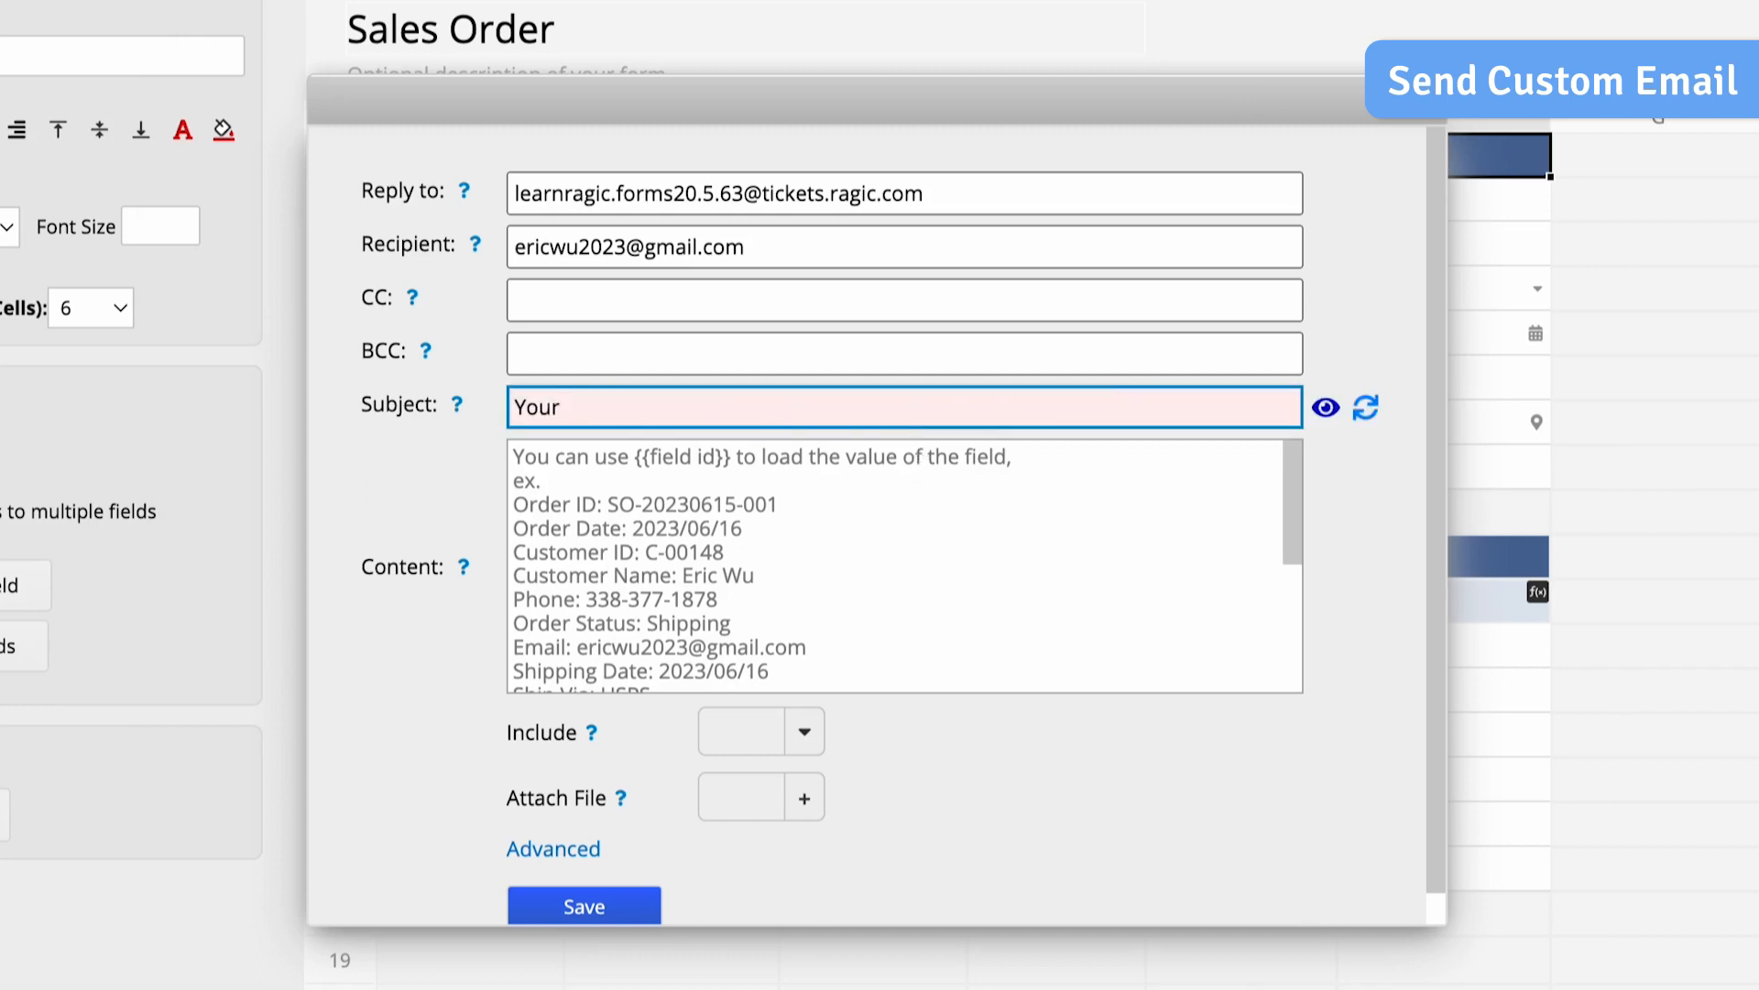
text( Skincare Beauty Shop o)
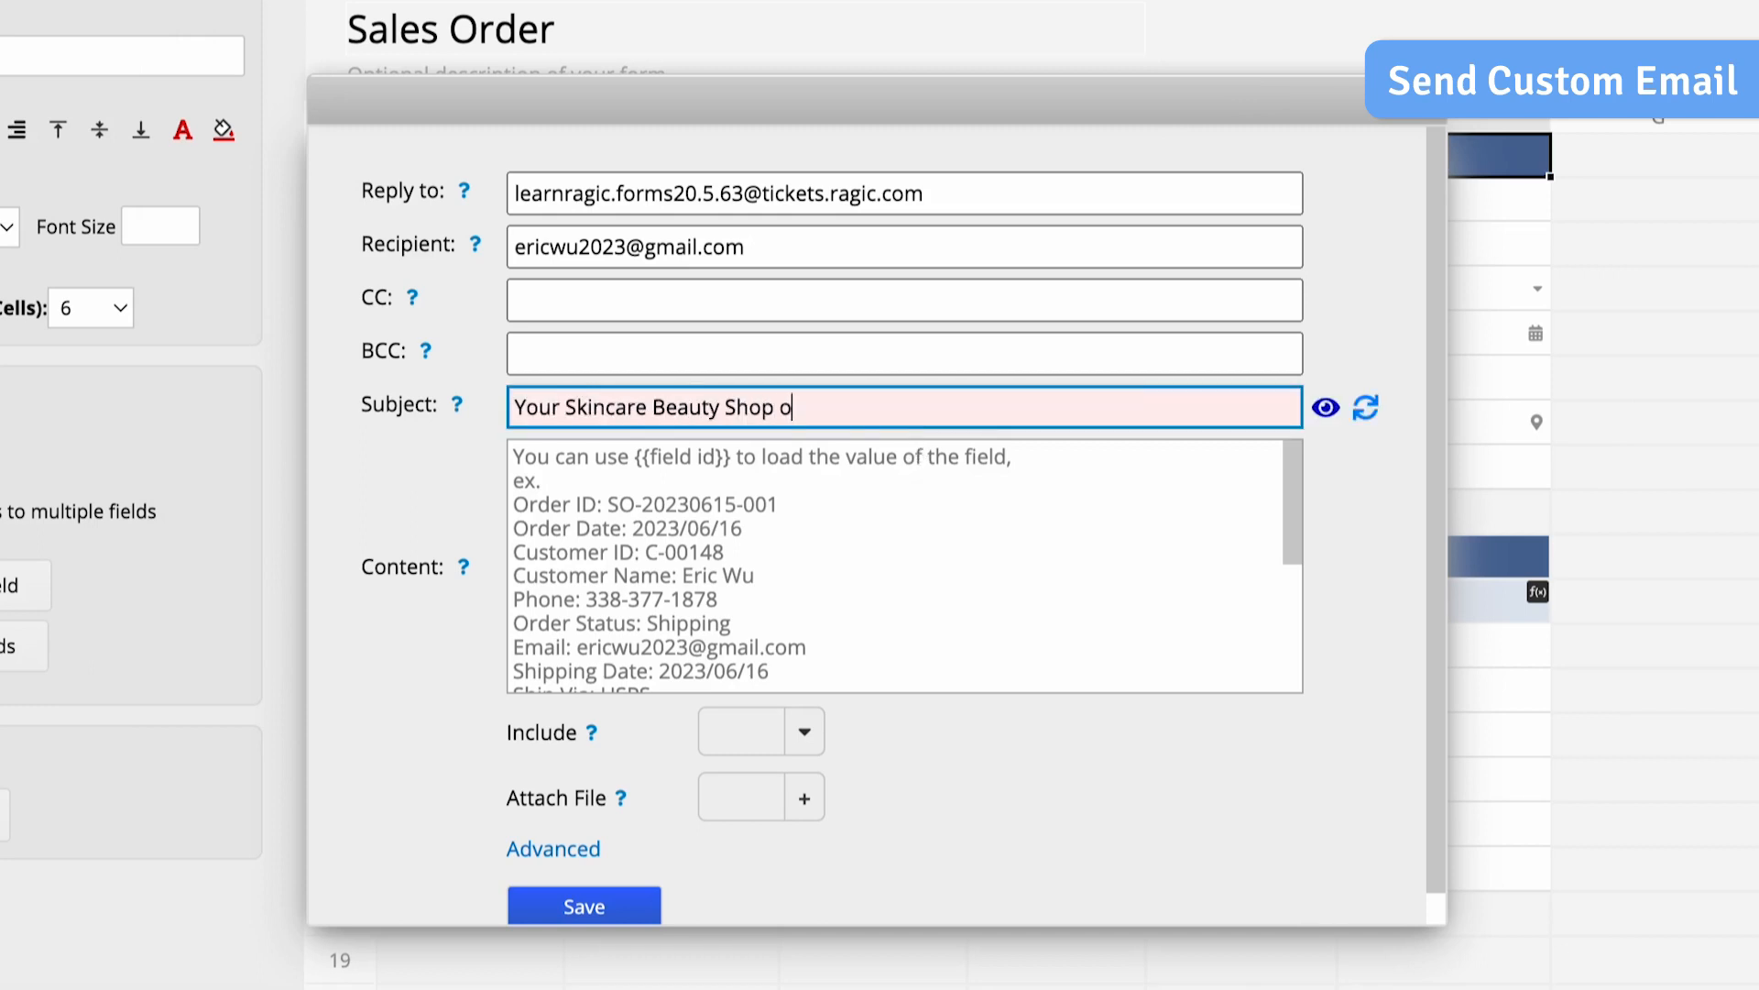
text(rder {{Order ID}} is on the way!)
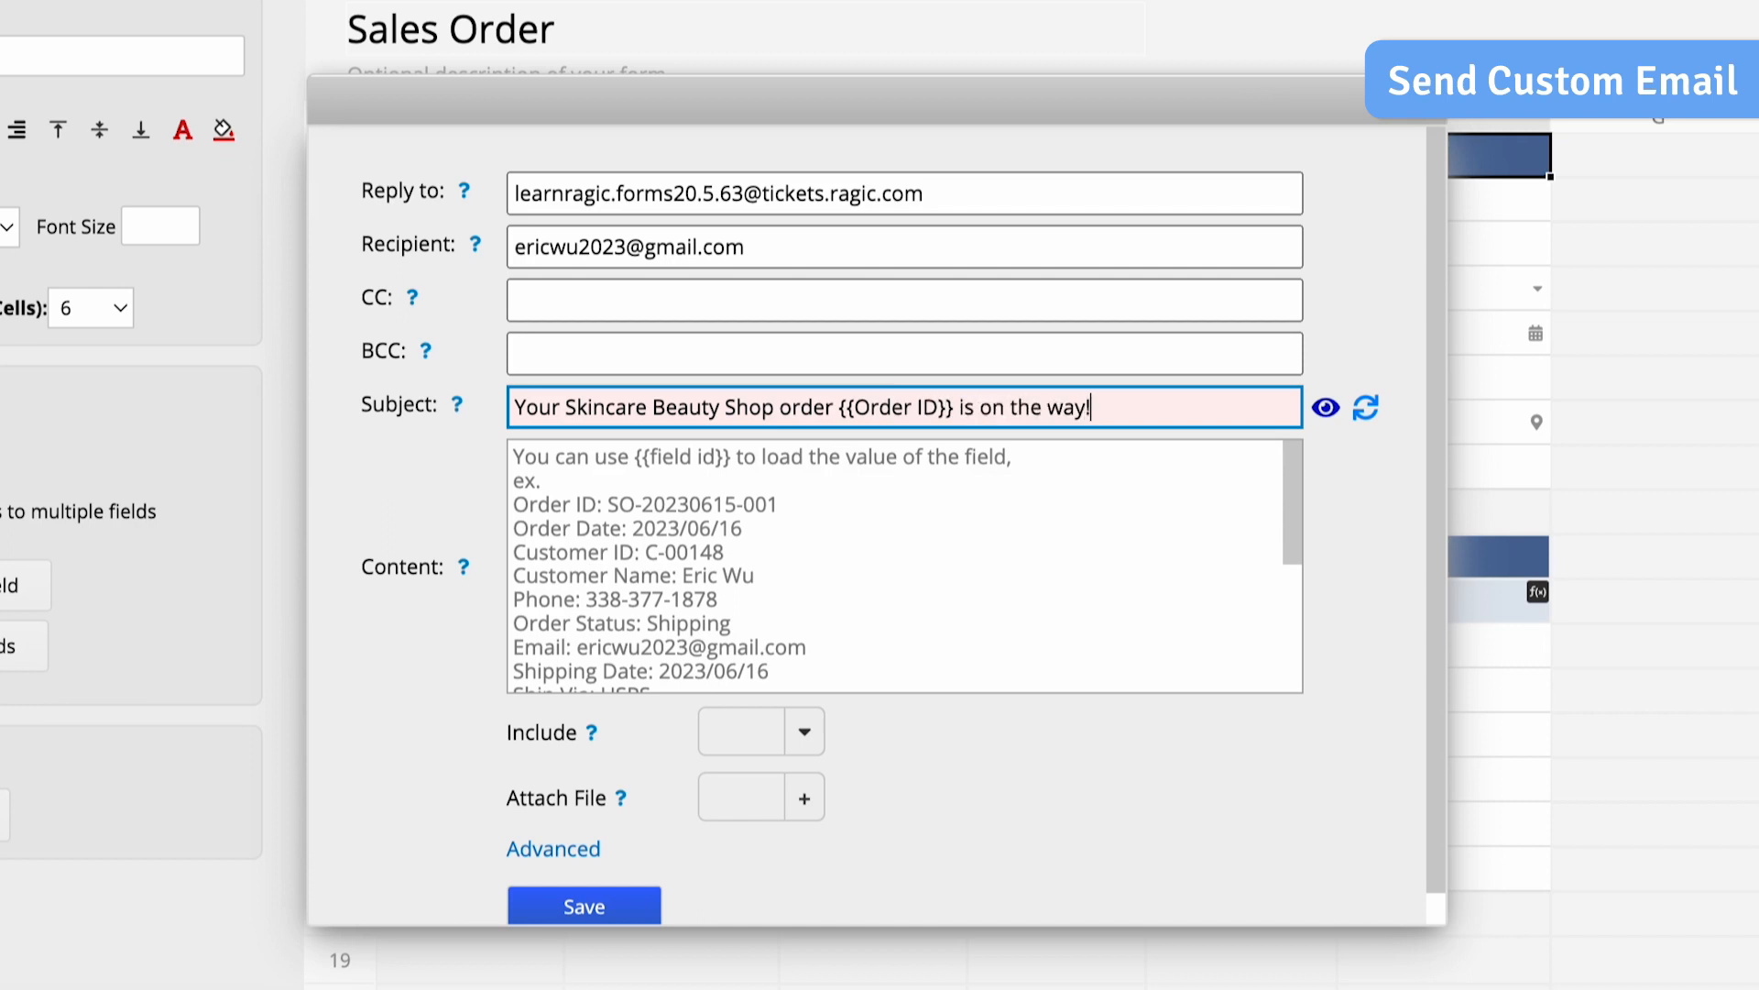
click(1329, 420)
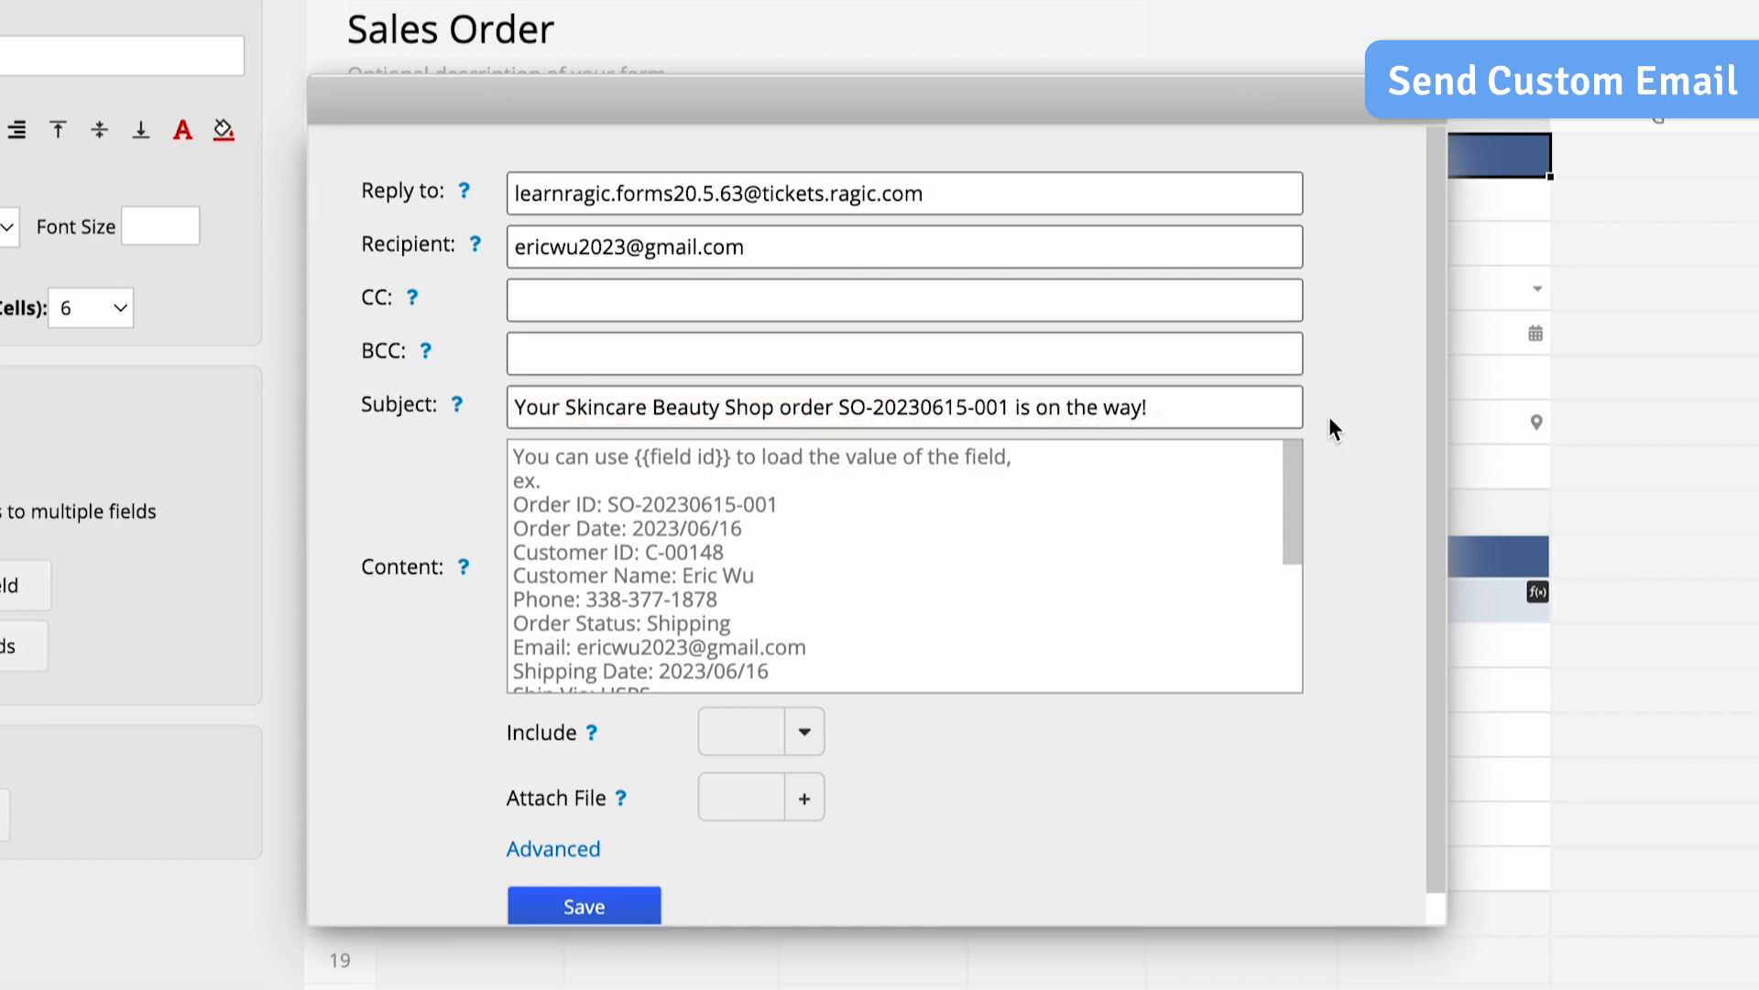
- Replace the default content with a shipping notice using {{Customer Name}}, {{Order ID}}, {{Shipping Date}} and {{Tracking No.}}, and preview it
click(1173, 511)
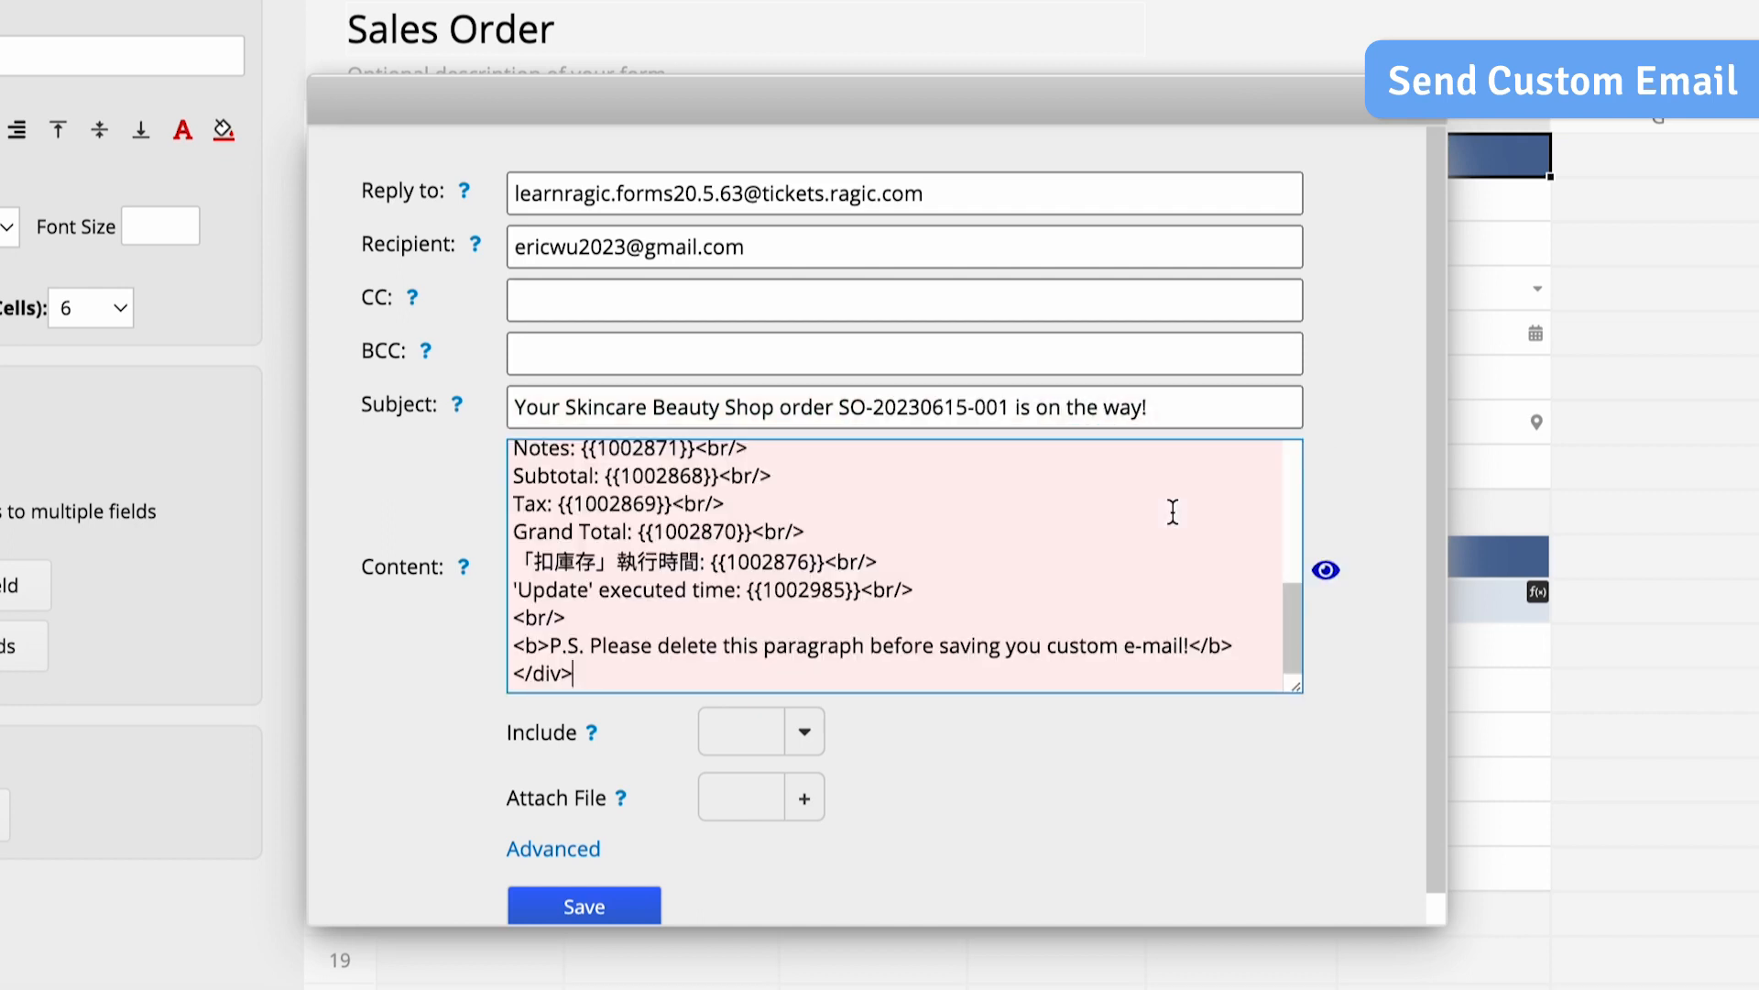
key(ctrl+a)
key(Delete)
text(Hi {{Customer Name}},<br/> <br/>Your Beauty Shop order {{Order ID}} has been shipped on {{Shipping Date}}. Here is your tracking number: {{Tracking No.}})
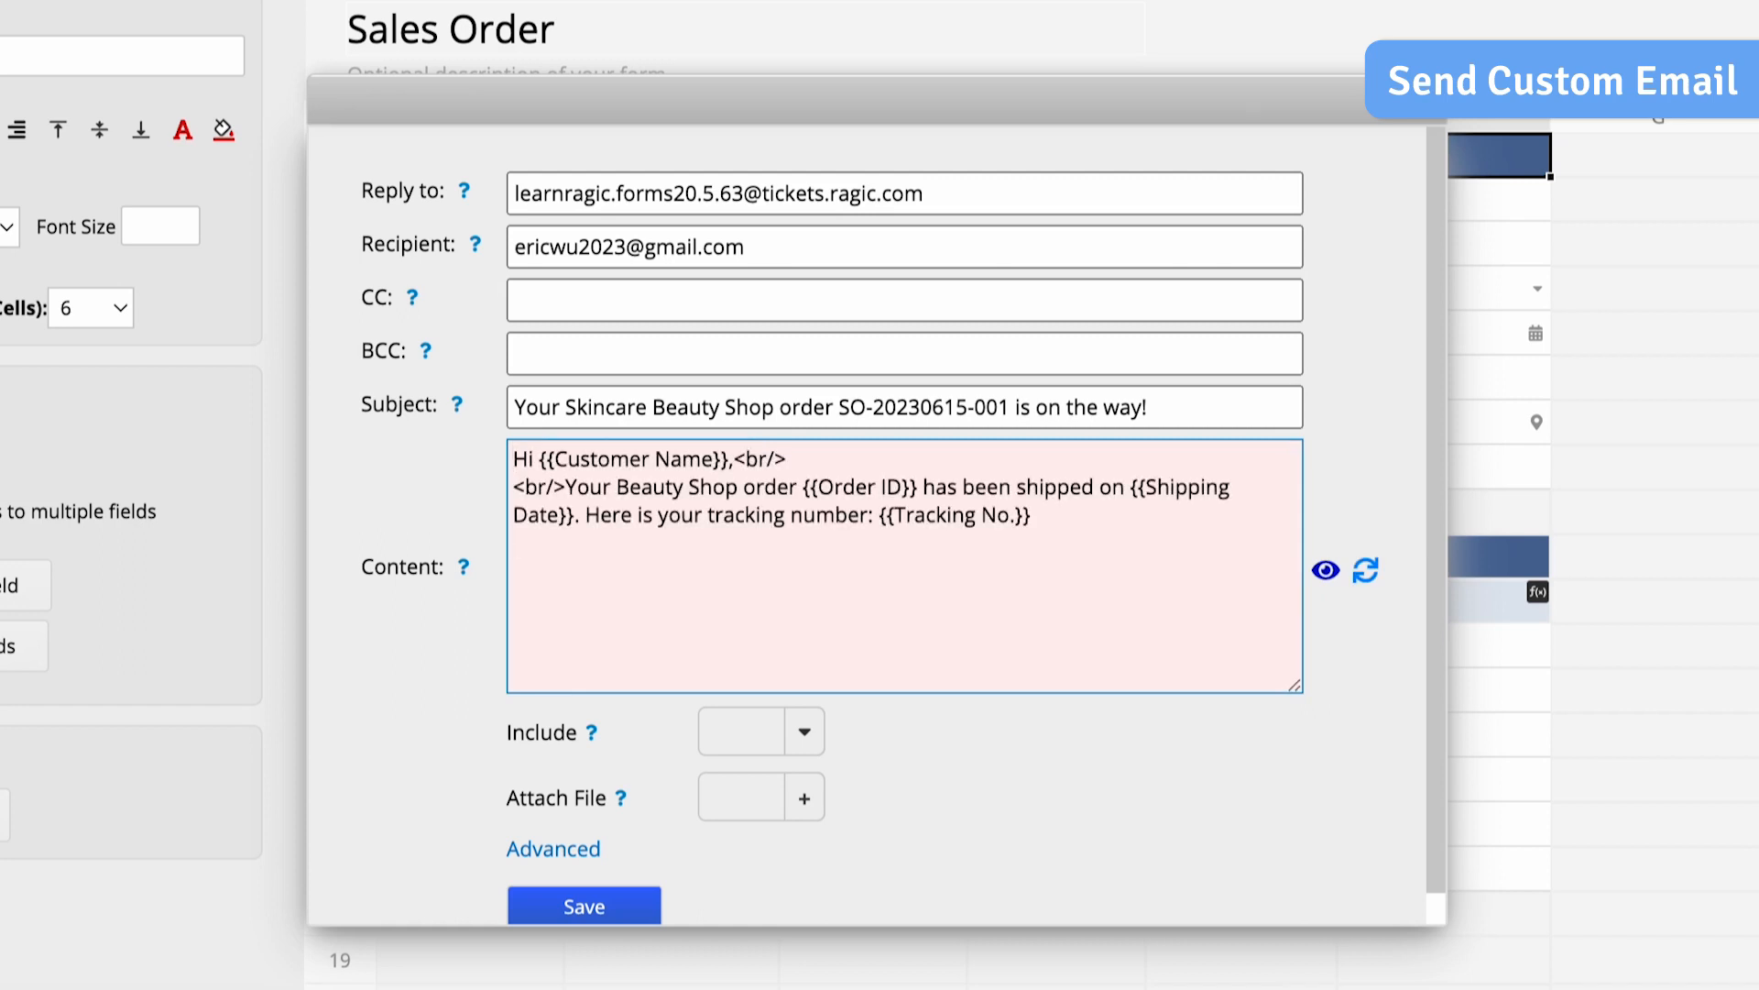
click(1325, 572)
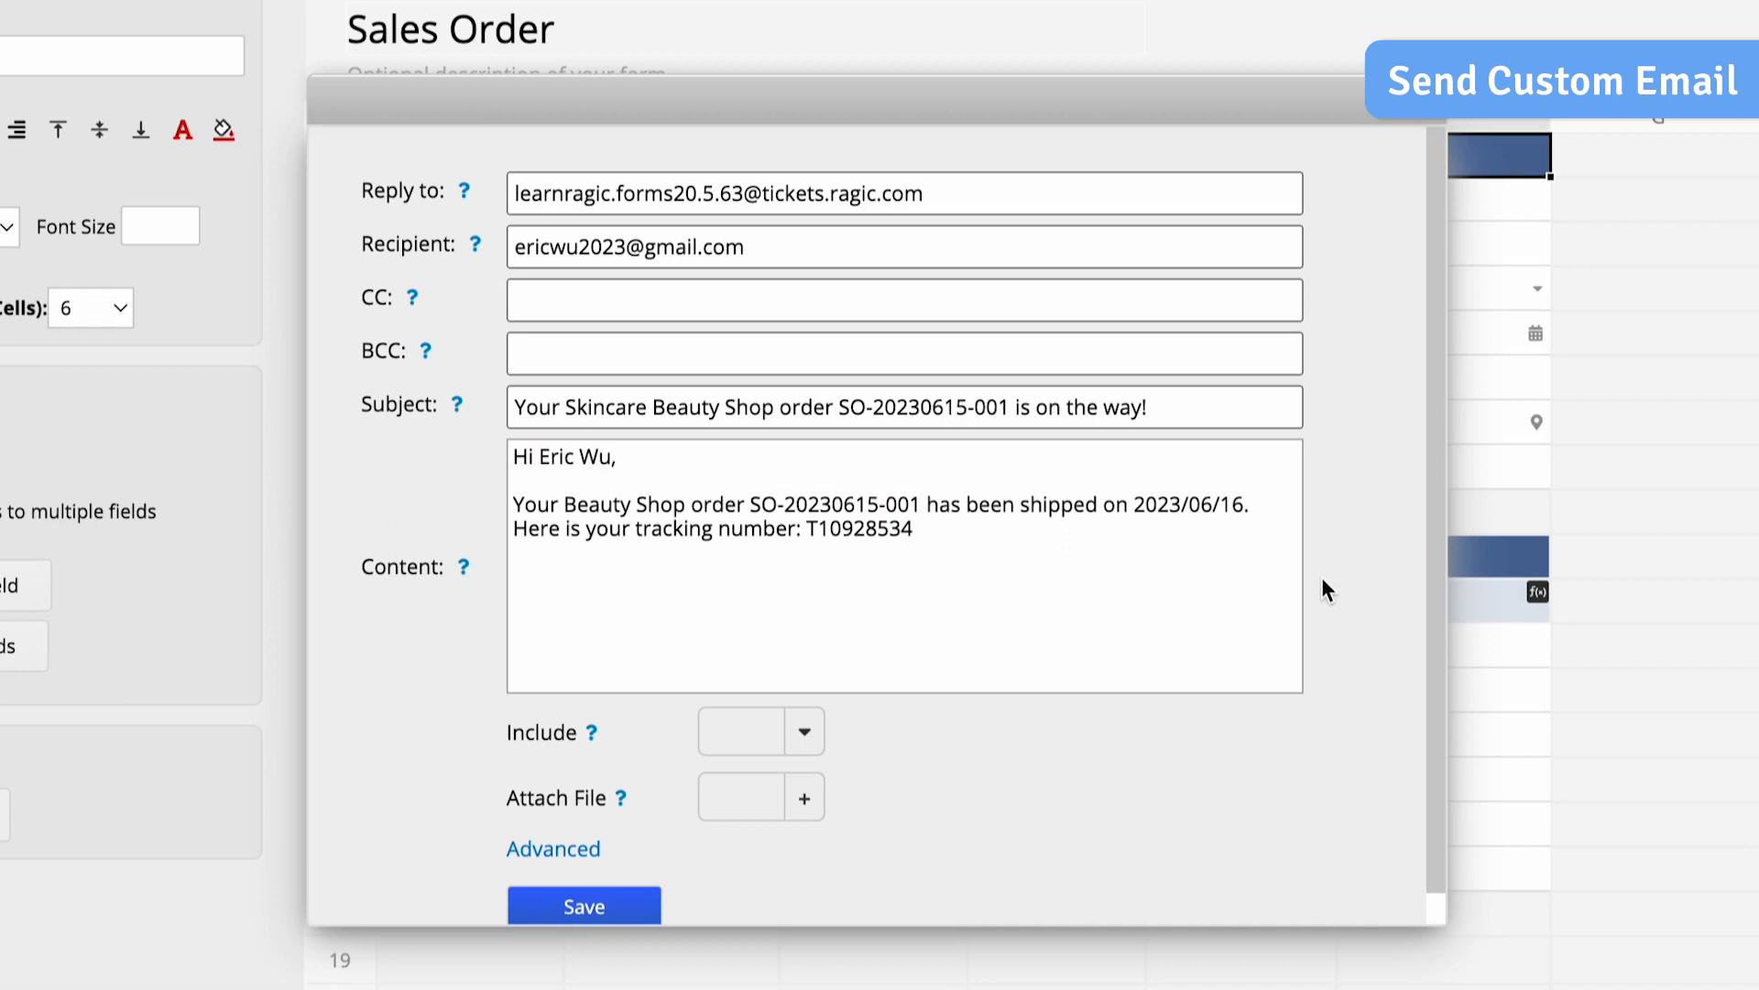
- Include the record link in the custom e-mail
click(805, 742)
click(829, 533)
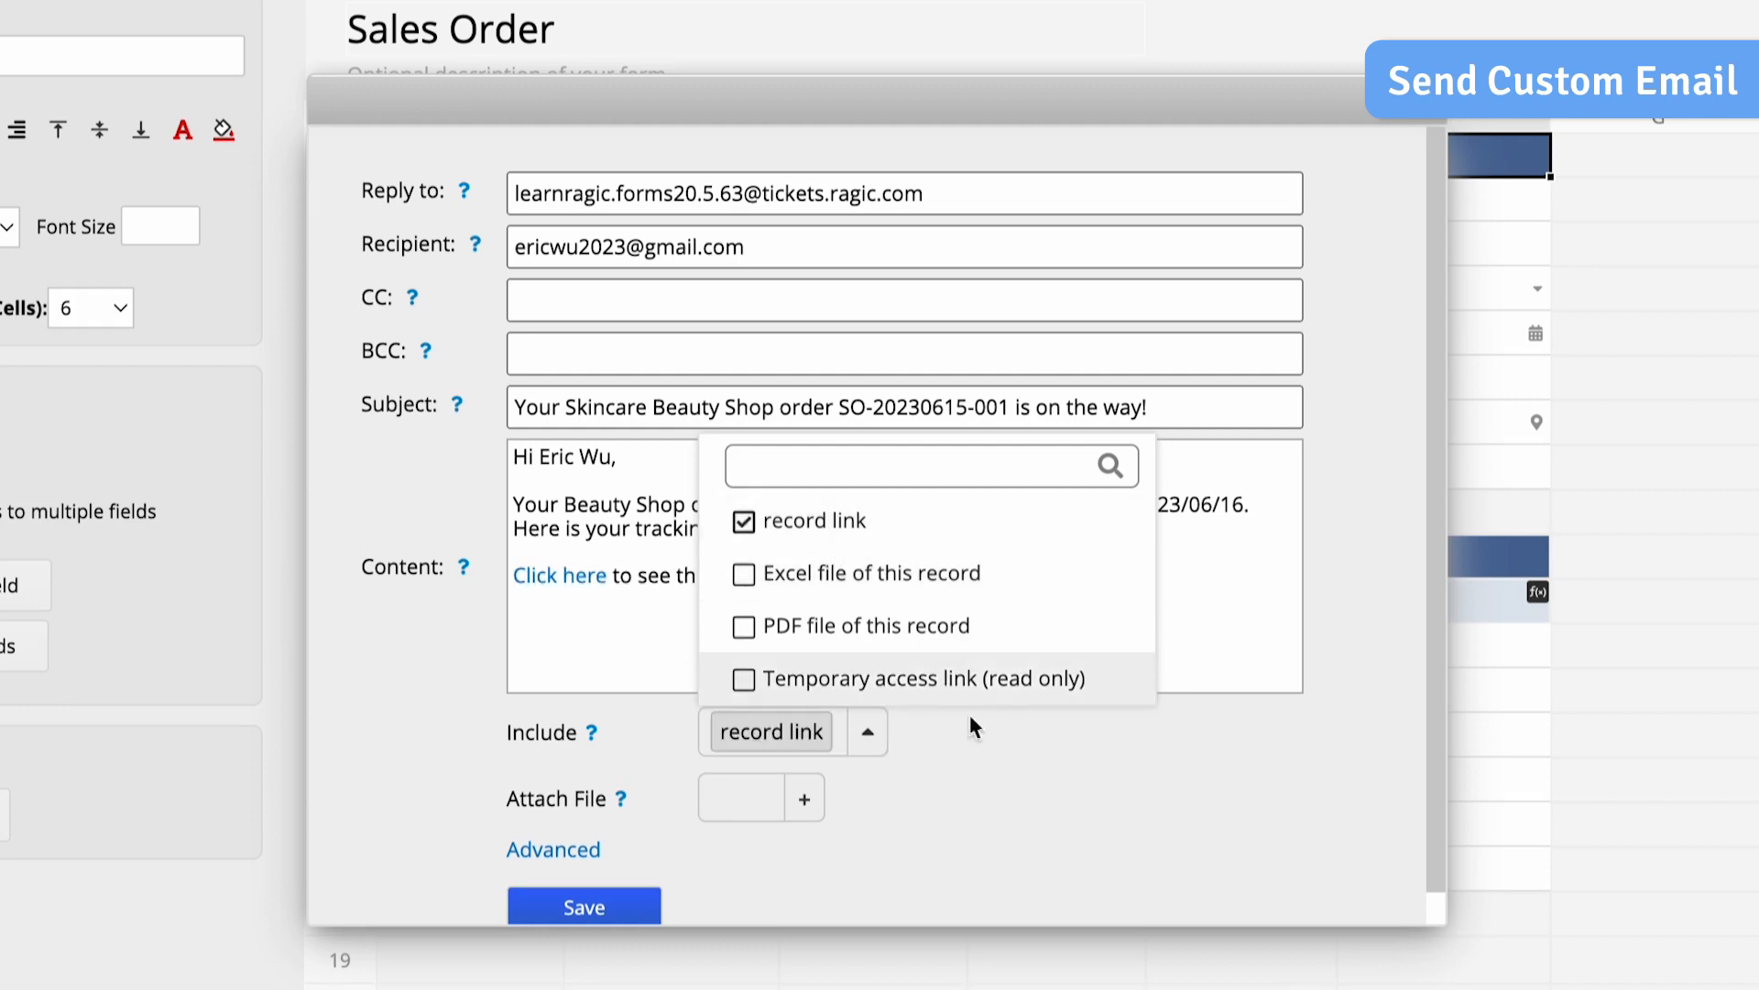
click(1025, 790)
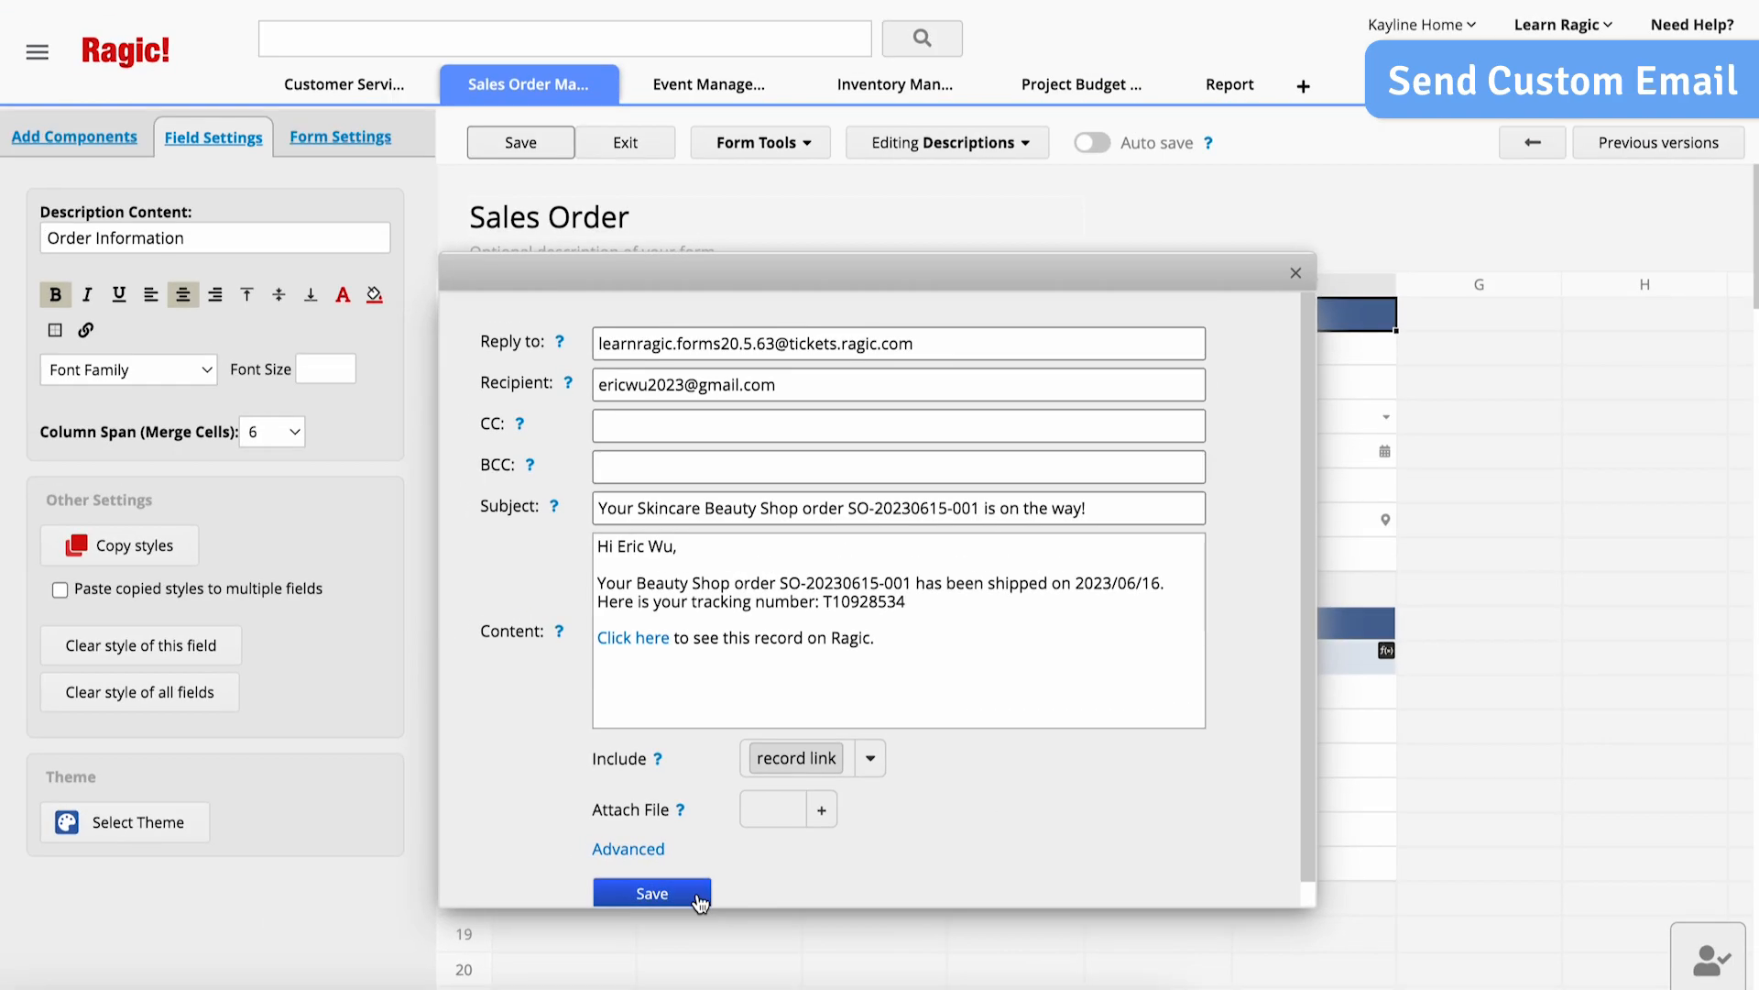
- Save the custom e-mail as an action button named "Send Shipping Notification", and save and exit the sheet design
click(643, 917)
text(Send Sh)
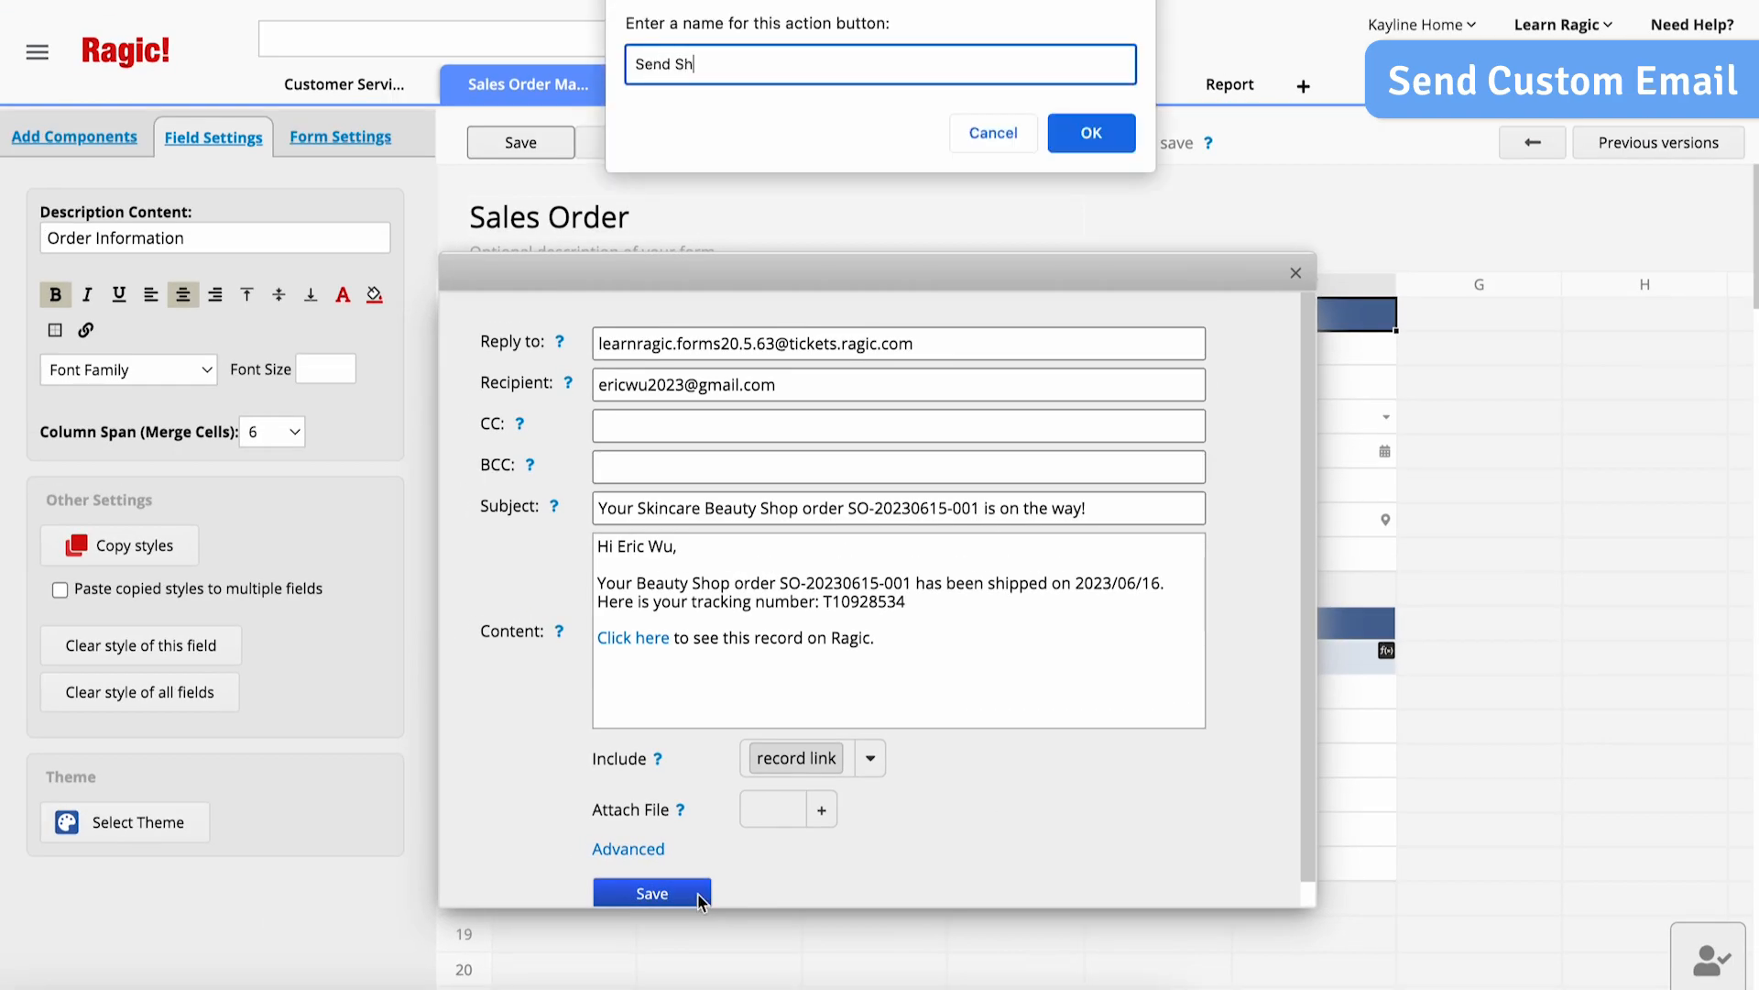
text(ipping Notification)
click(1081, 146)
click(429, 380)
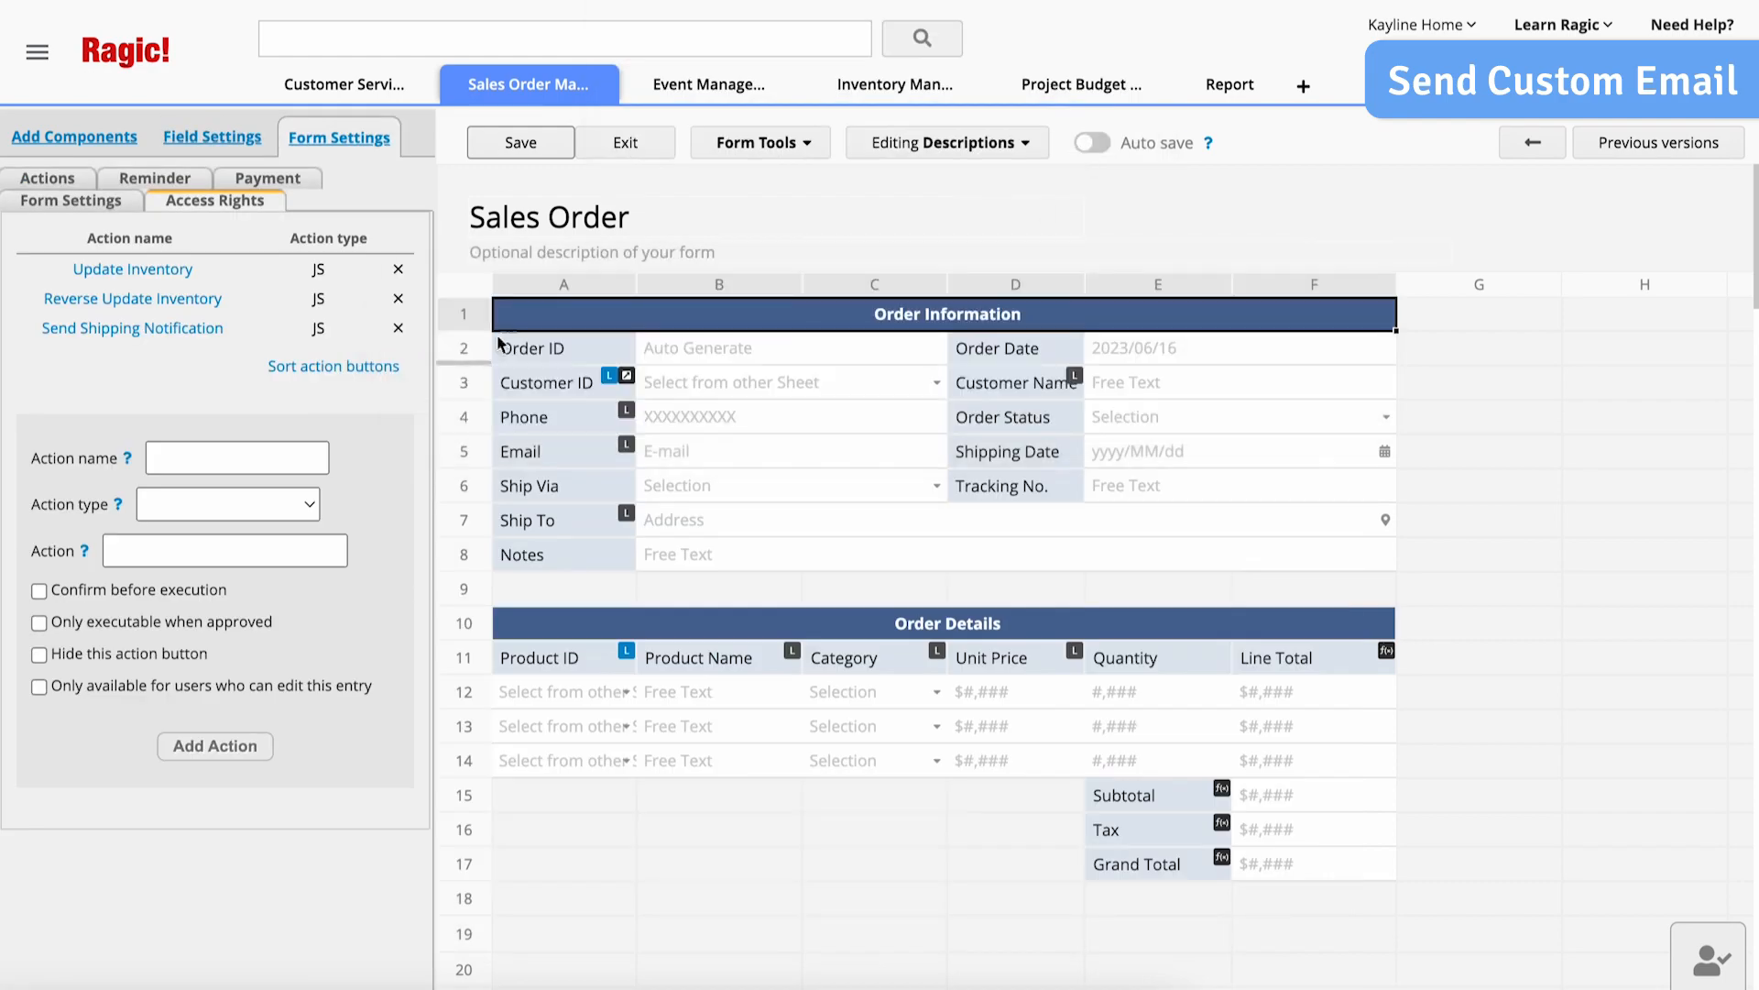
click(531, 154)
click(604, 160)
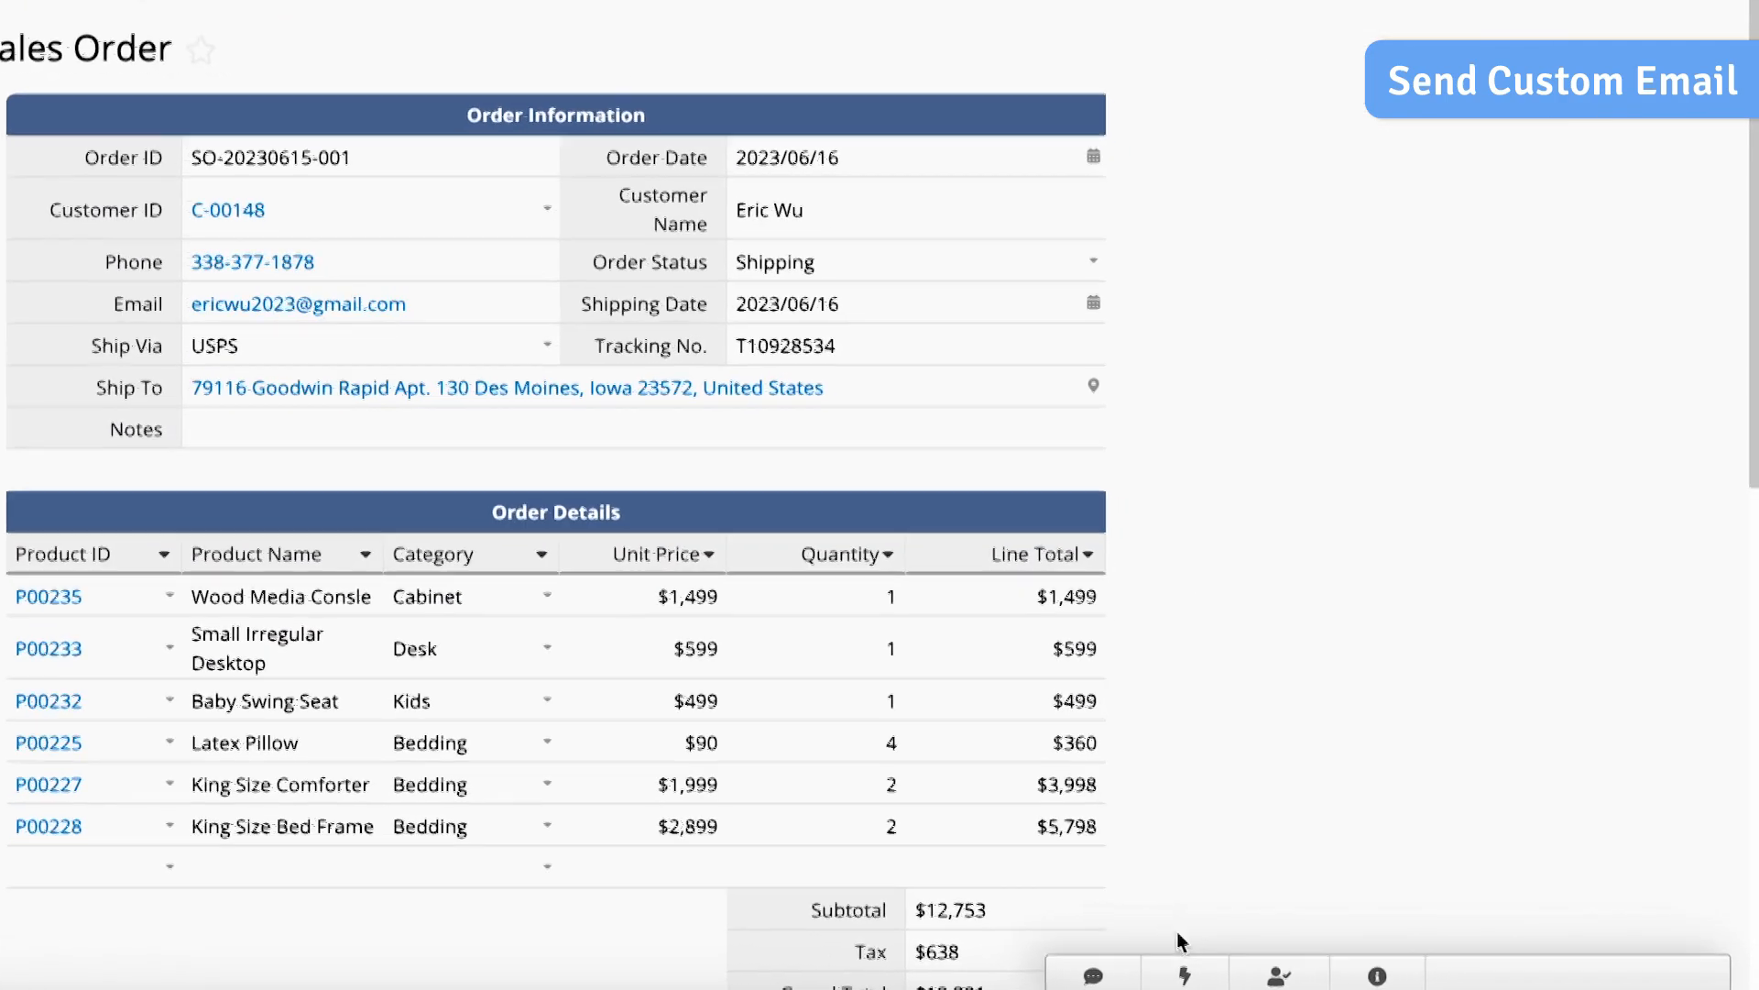
- Run the Send Shipping Notification action on the order and display the sent message in the e-mail conversation
click(1268, 977)
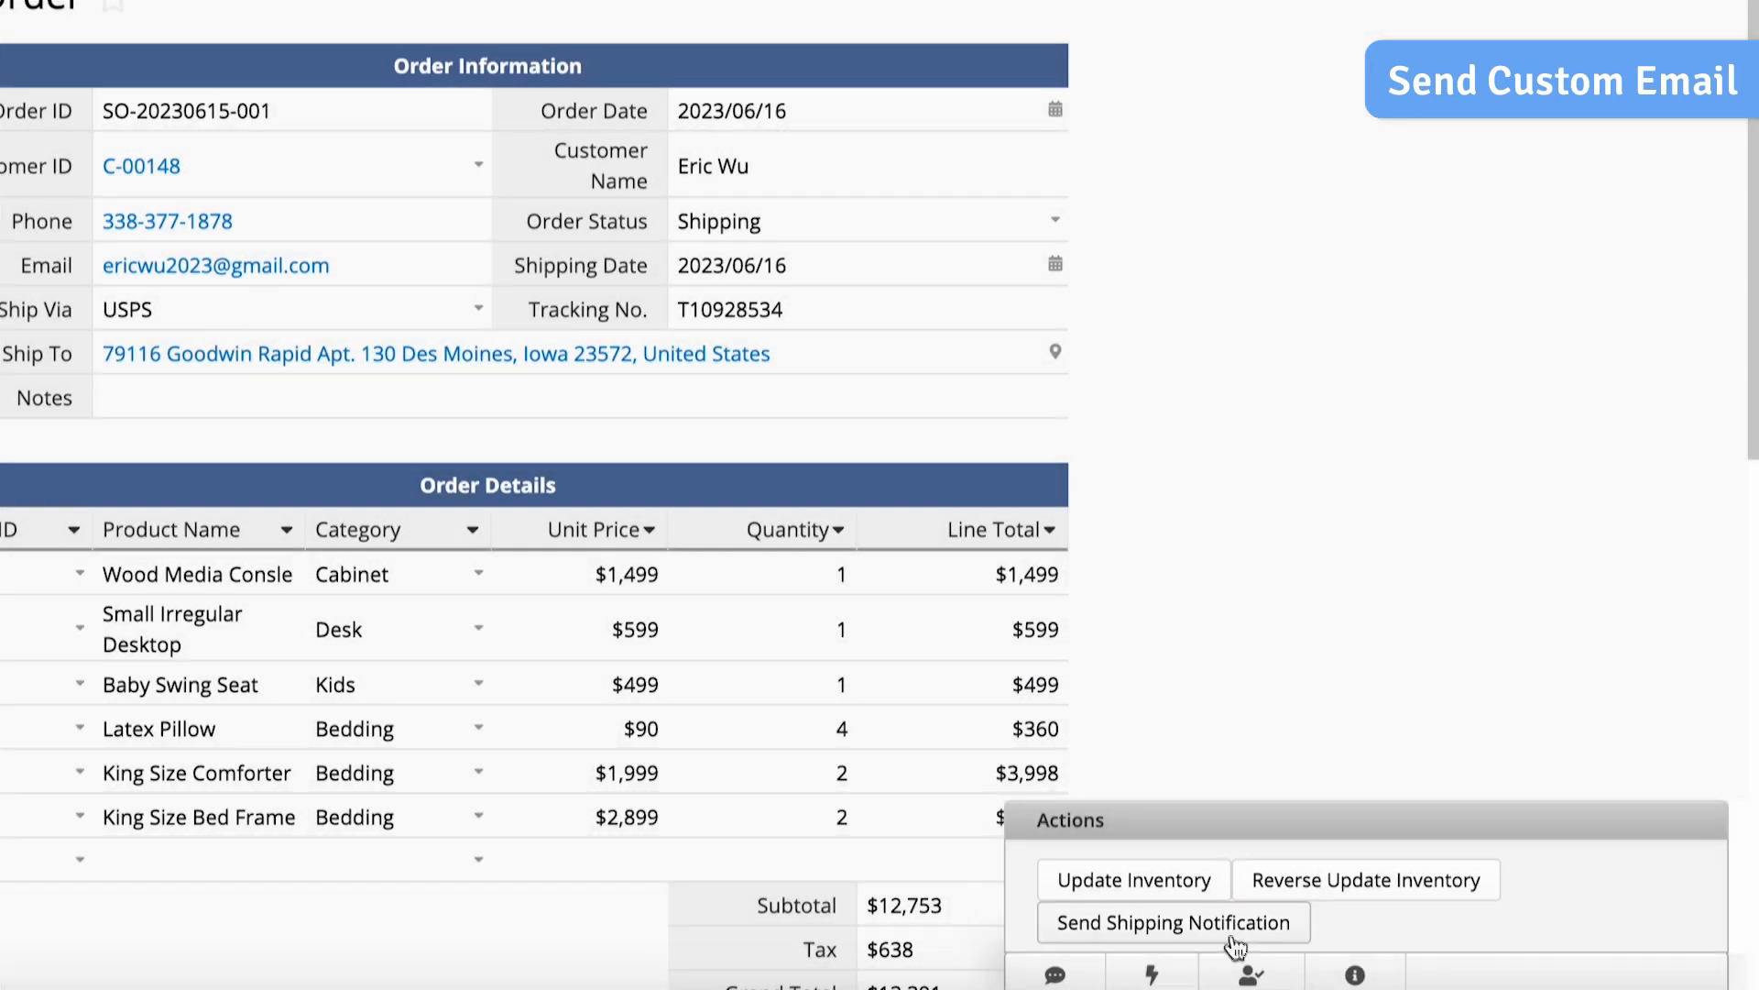
click(1239, 942)
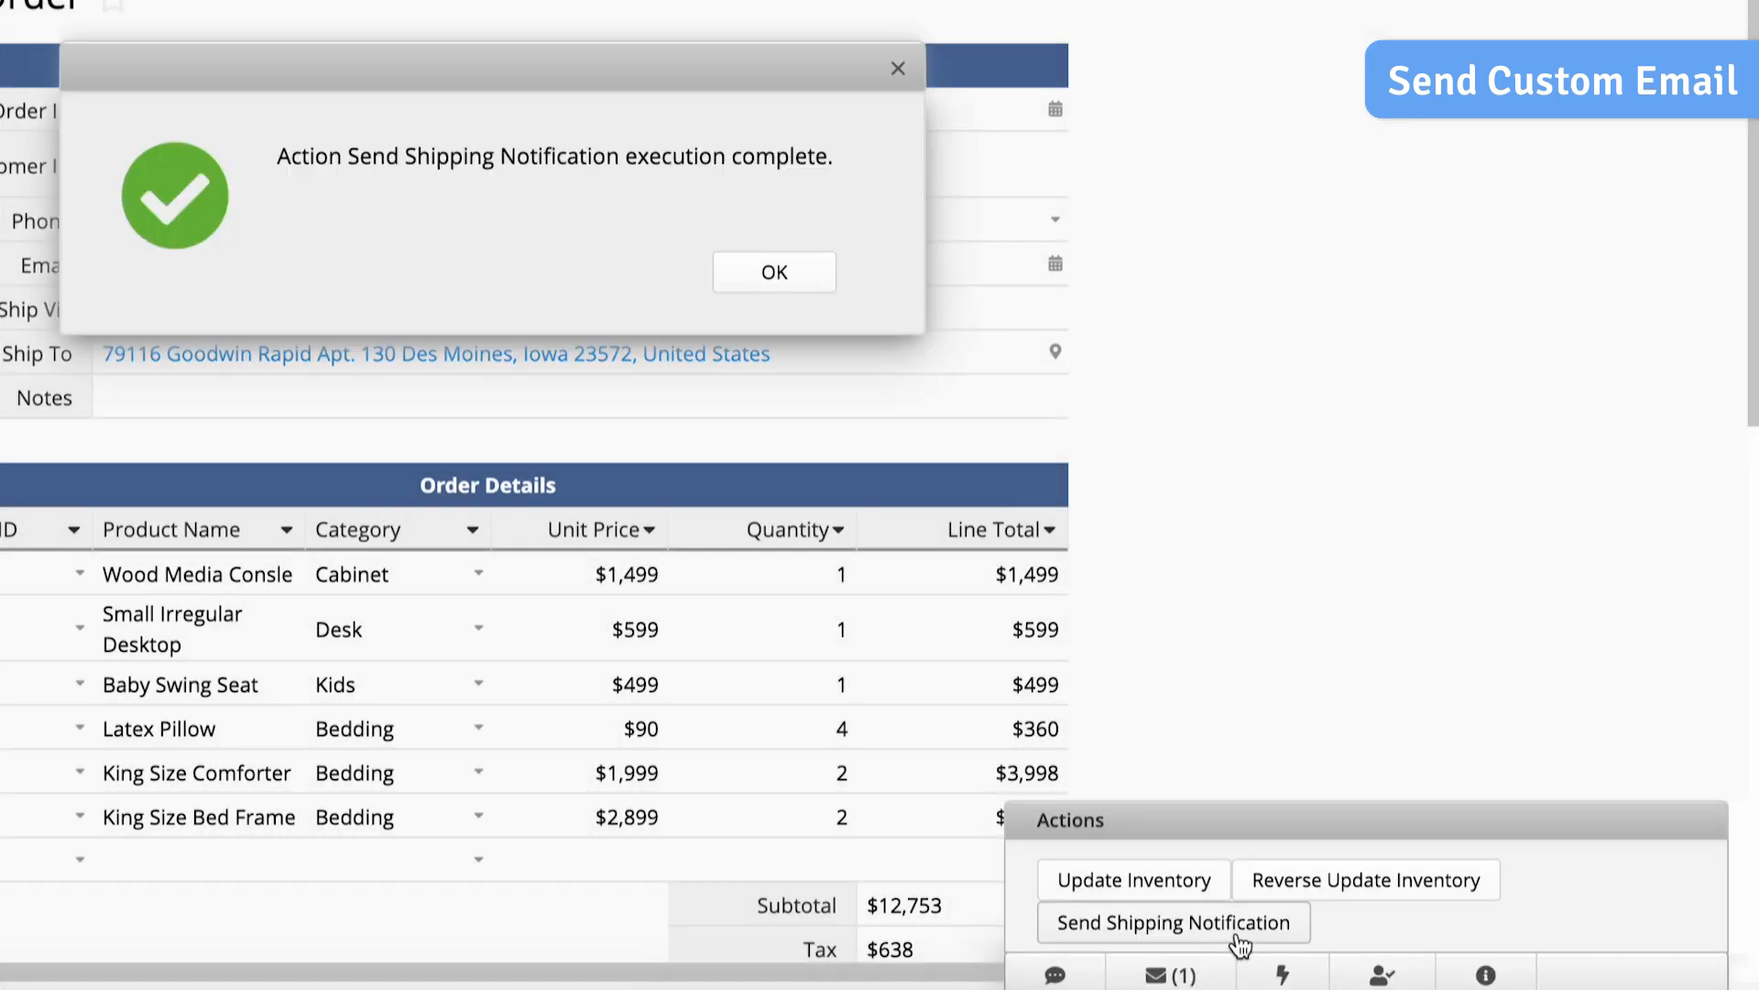
click(823, 275)
click(1231, 974)
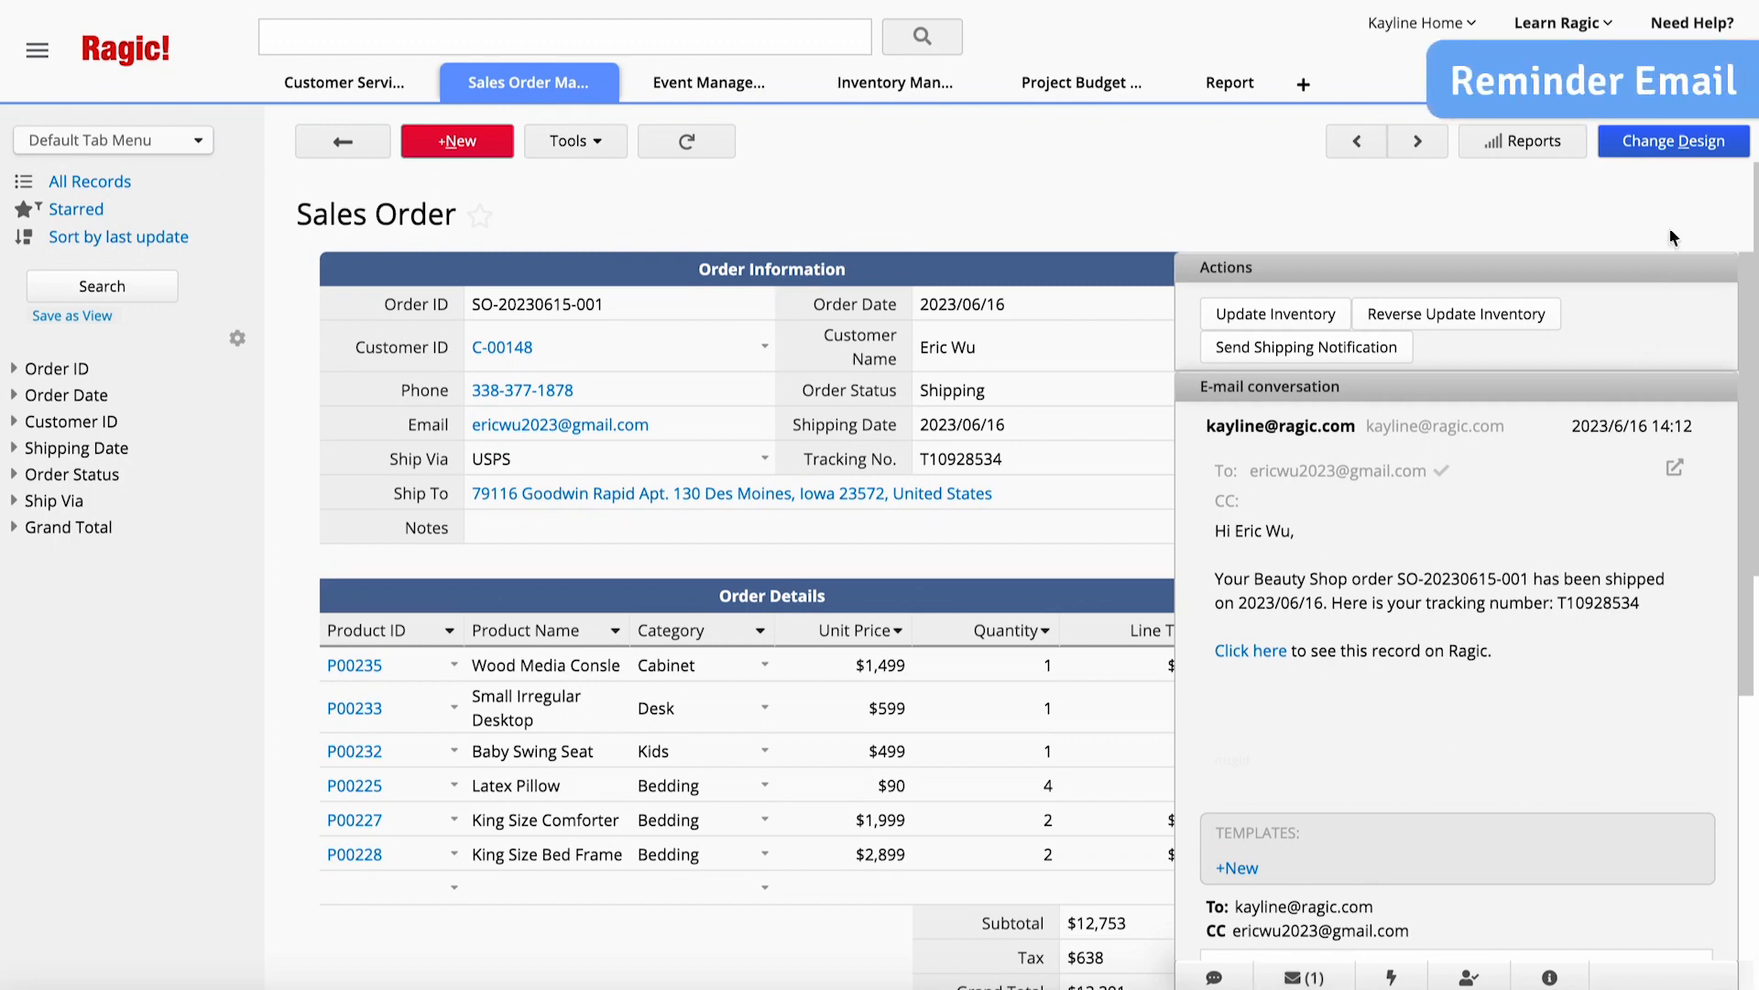
- Open the Sales Order sheet's reminder settings in design mode and title a new reminder "Shipping Notification"
click(1674, 142)
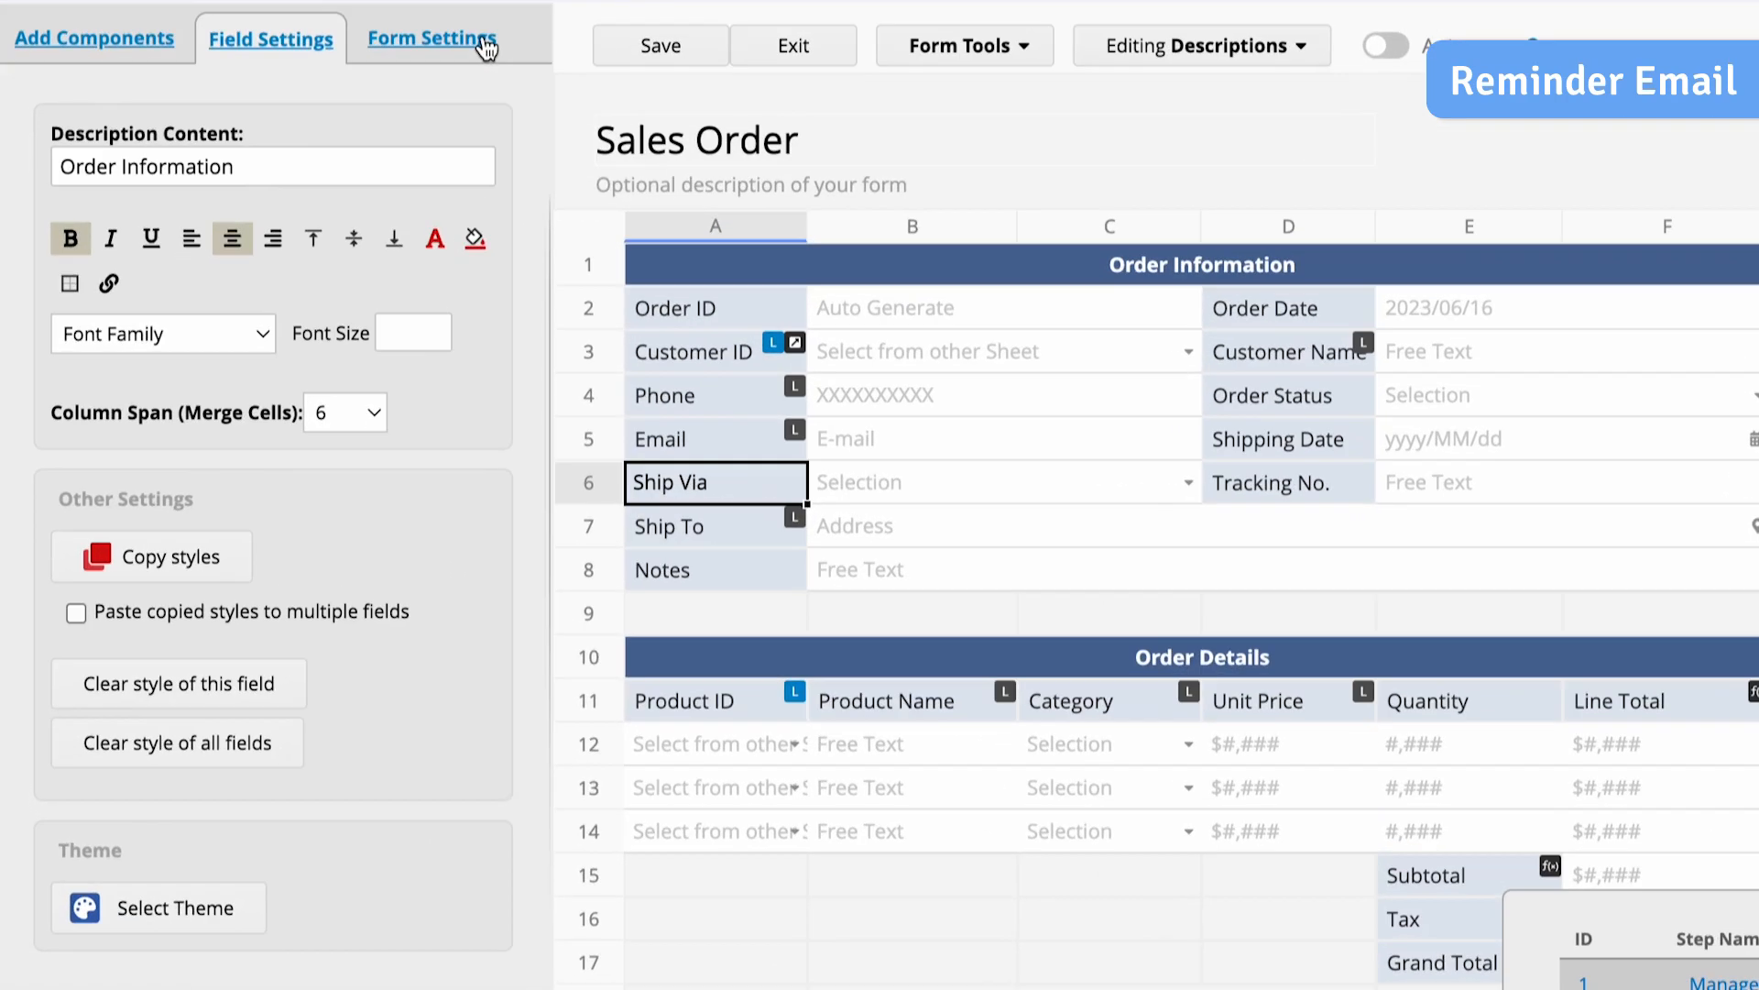
click(383, 141)
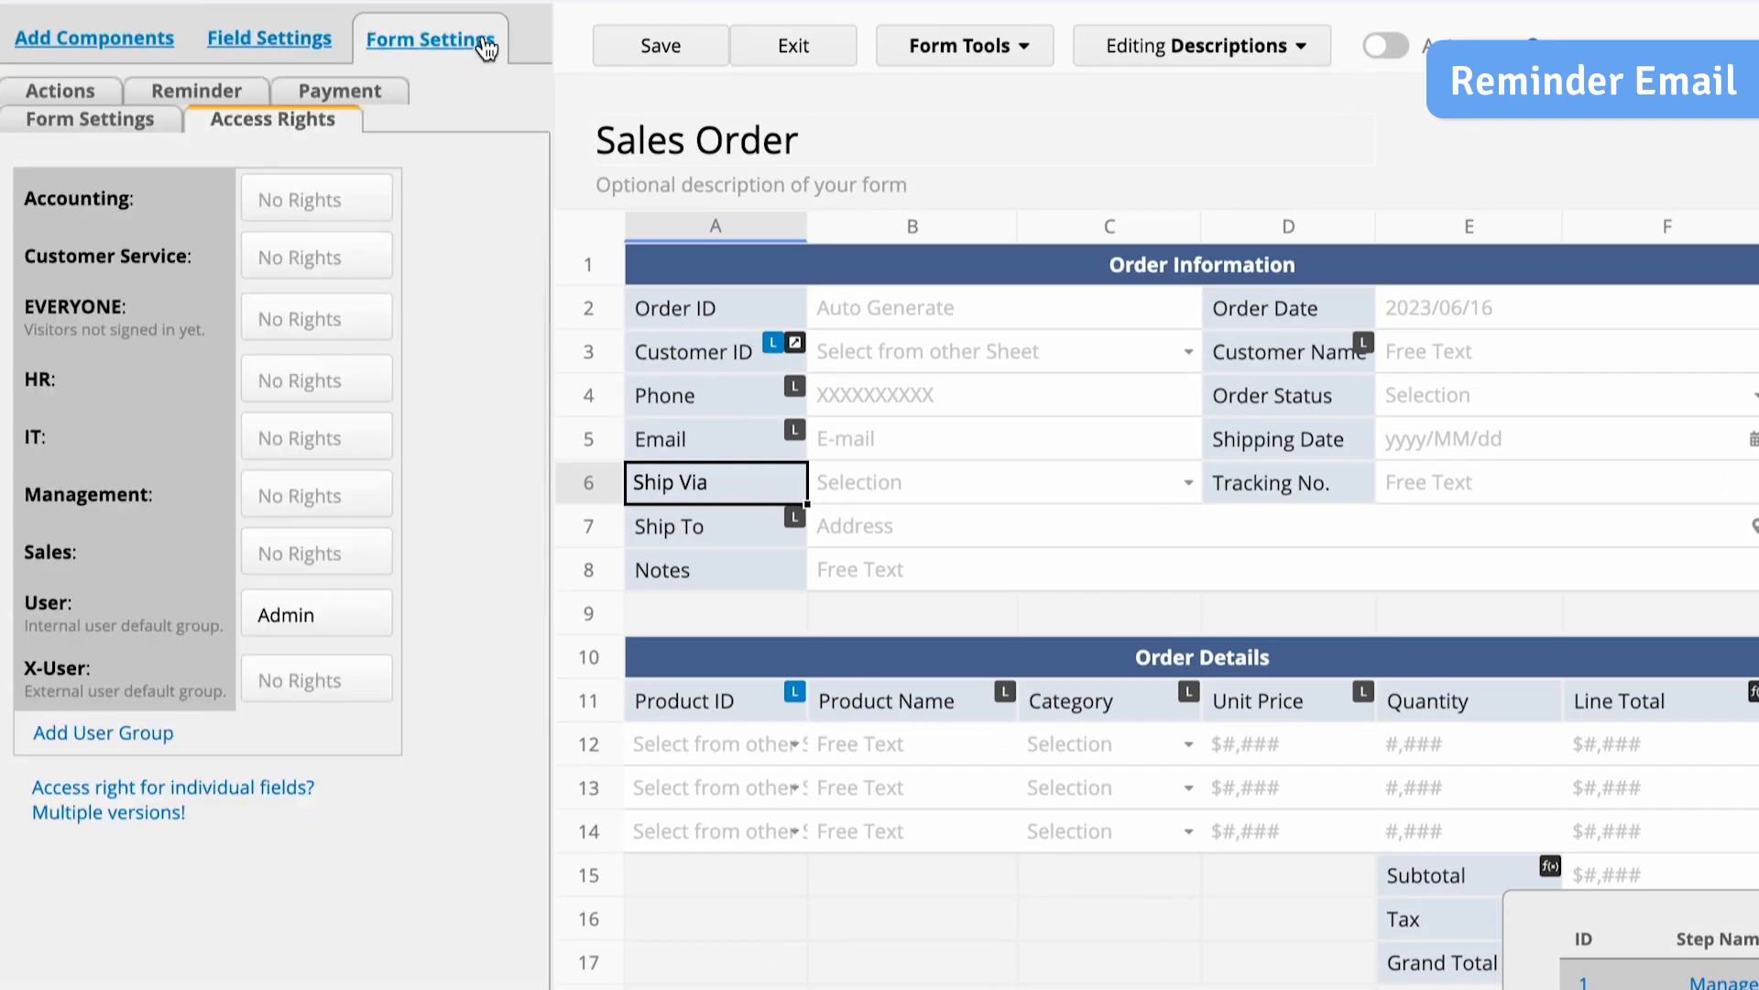
click(163, 97)
click(180, 311)
text(Shipping Notification)
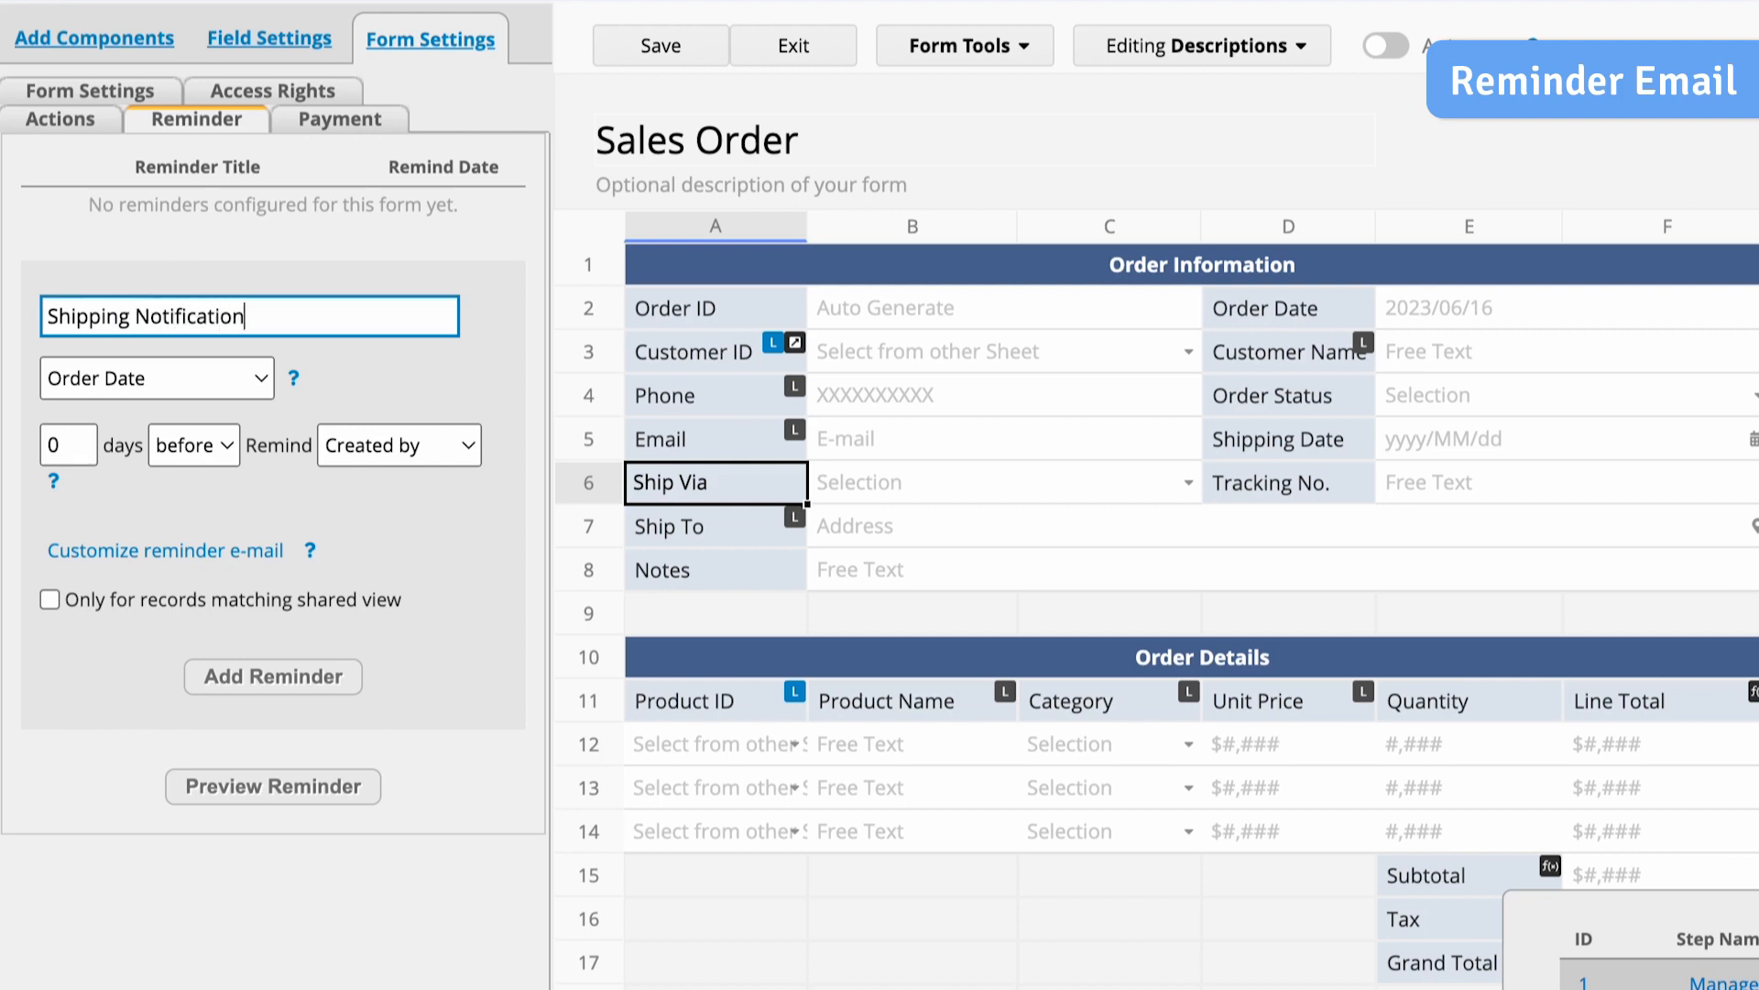
- Base the reminder on the Shipping Date, direct it to the Email field, and add it to the sheet
click(262, 379)
click(259, 410)
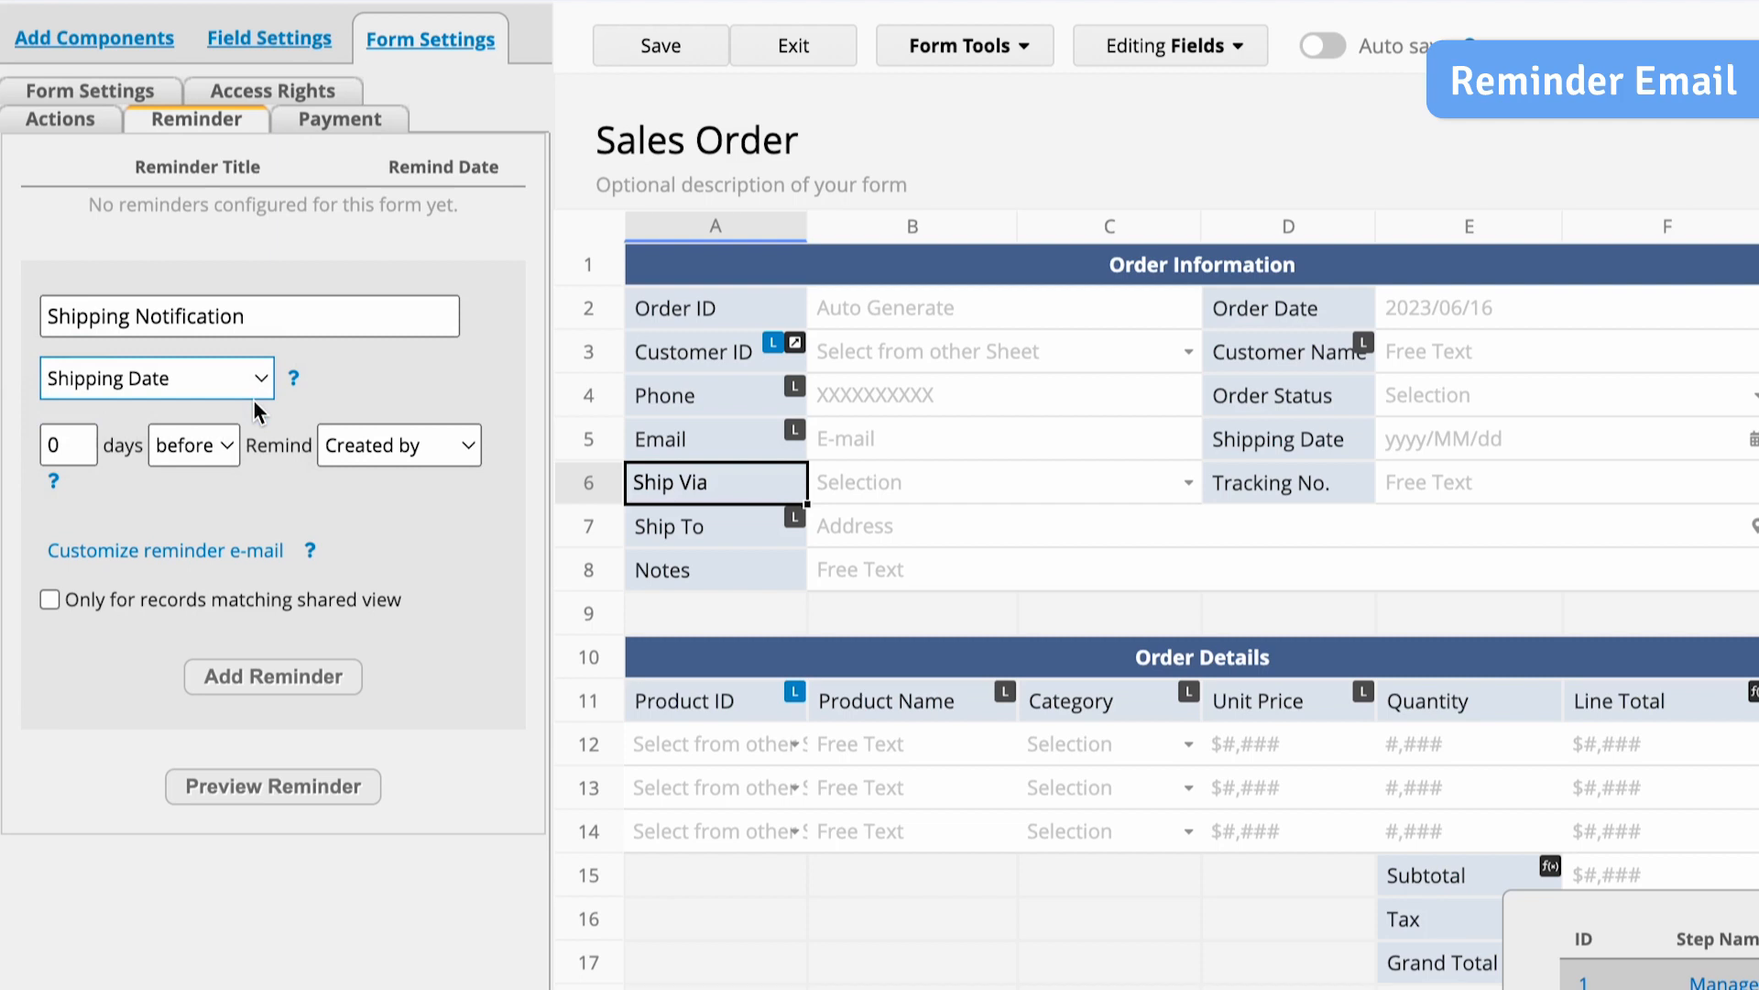
click(448, 440)
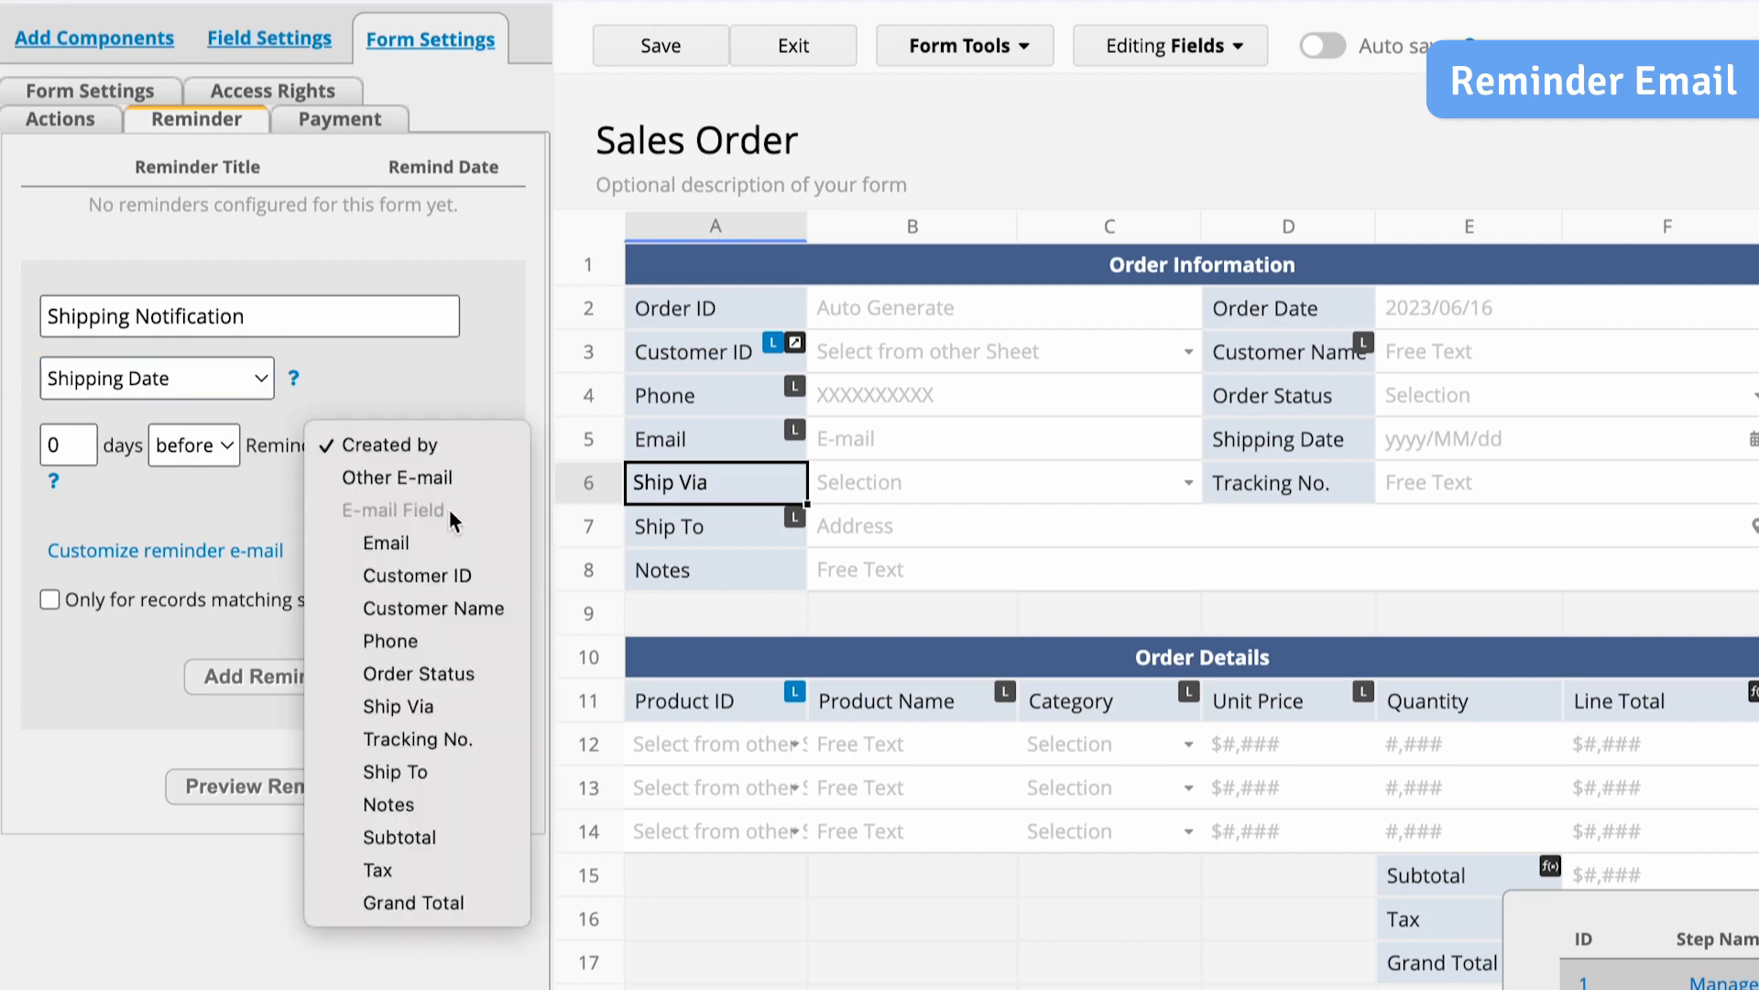
click(454, 541)
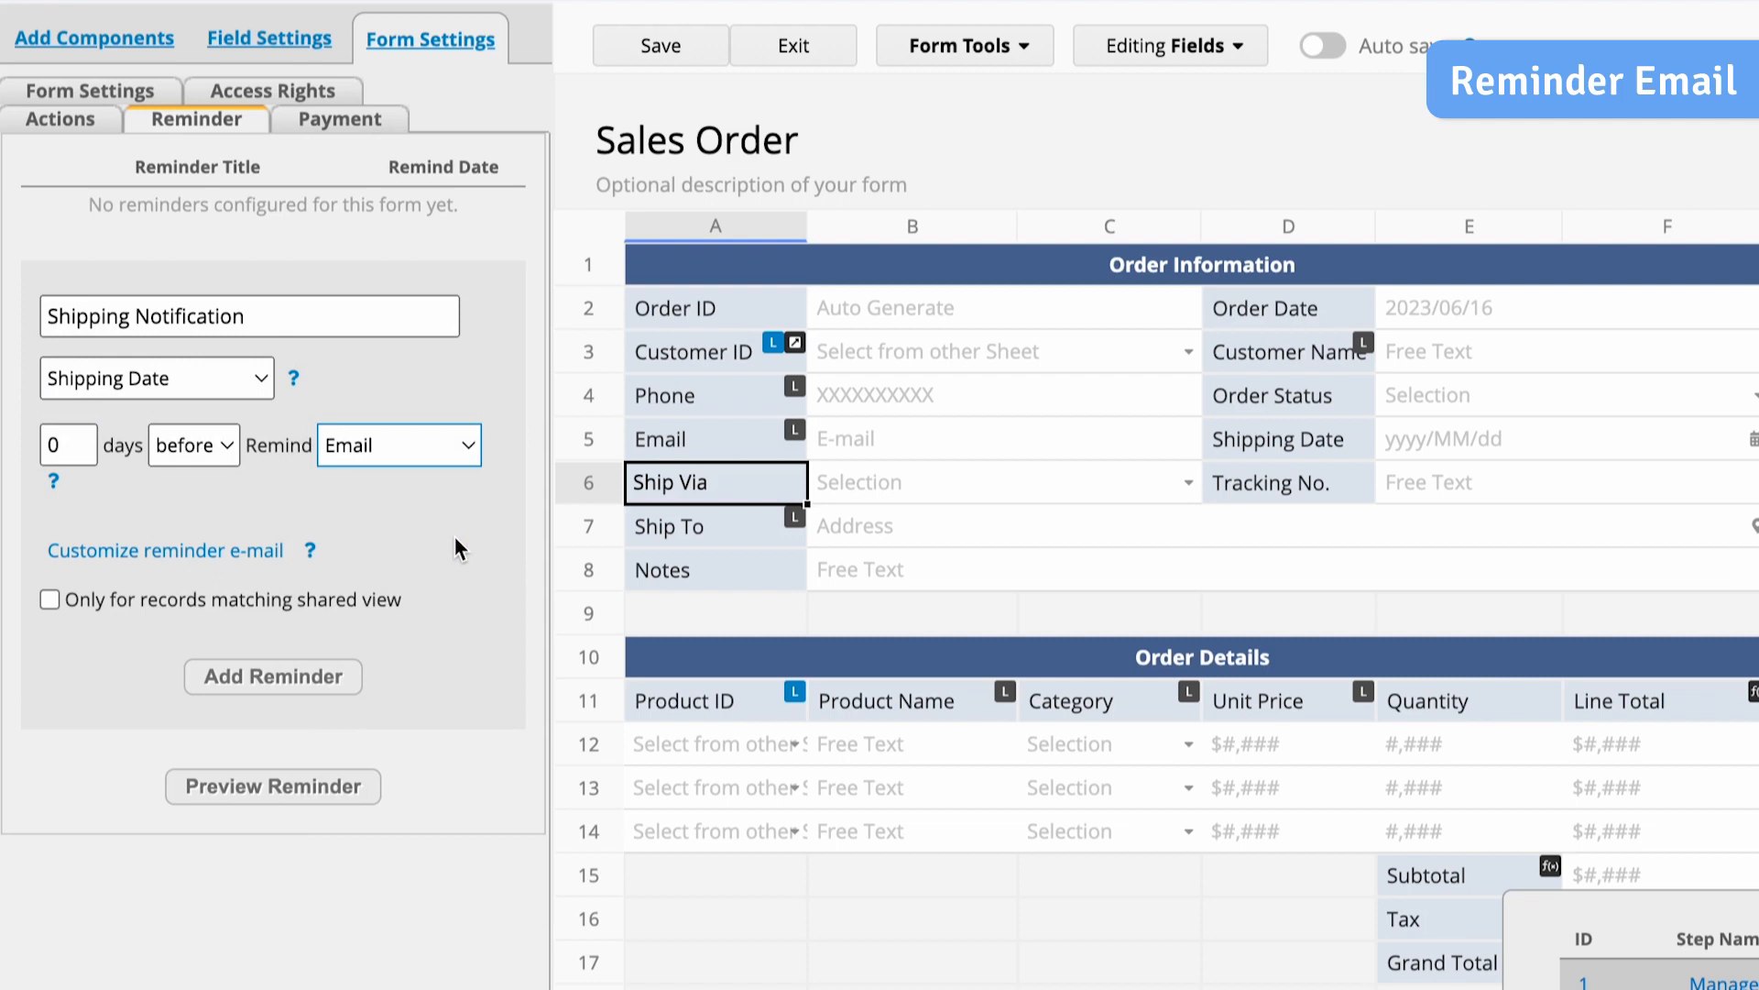
click(341, 678)
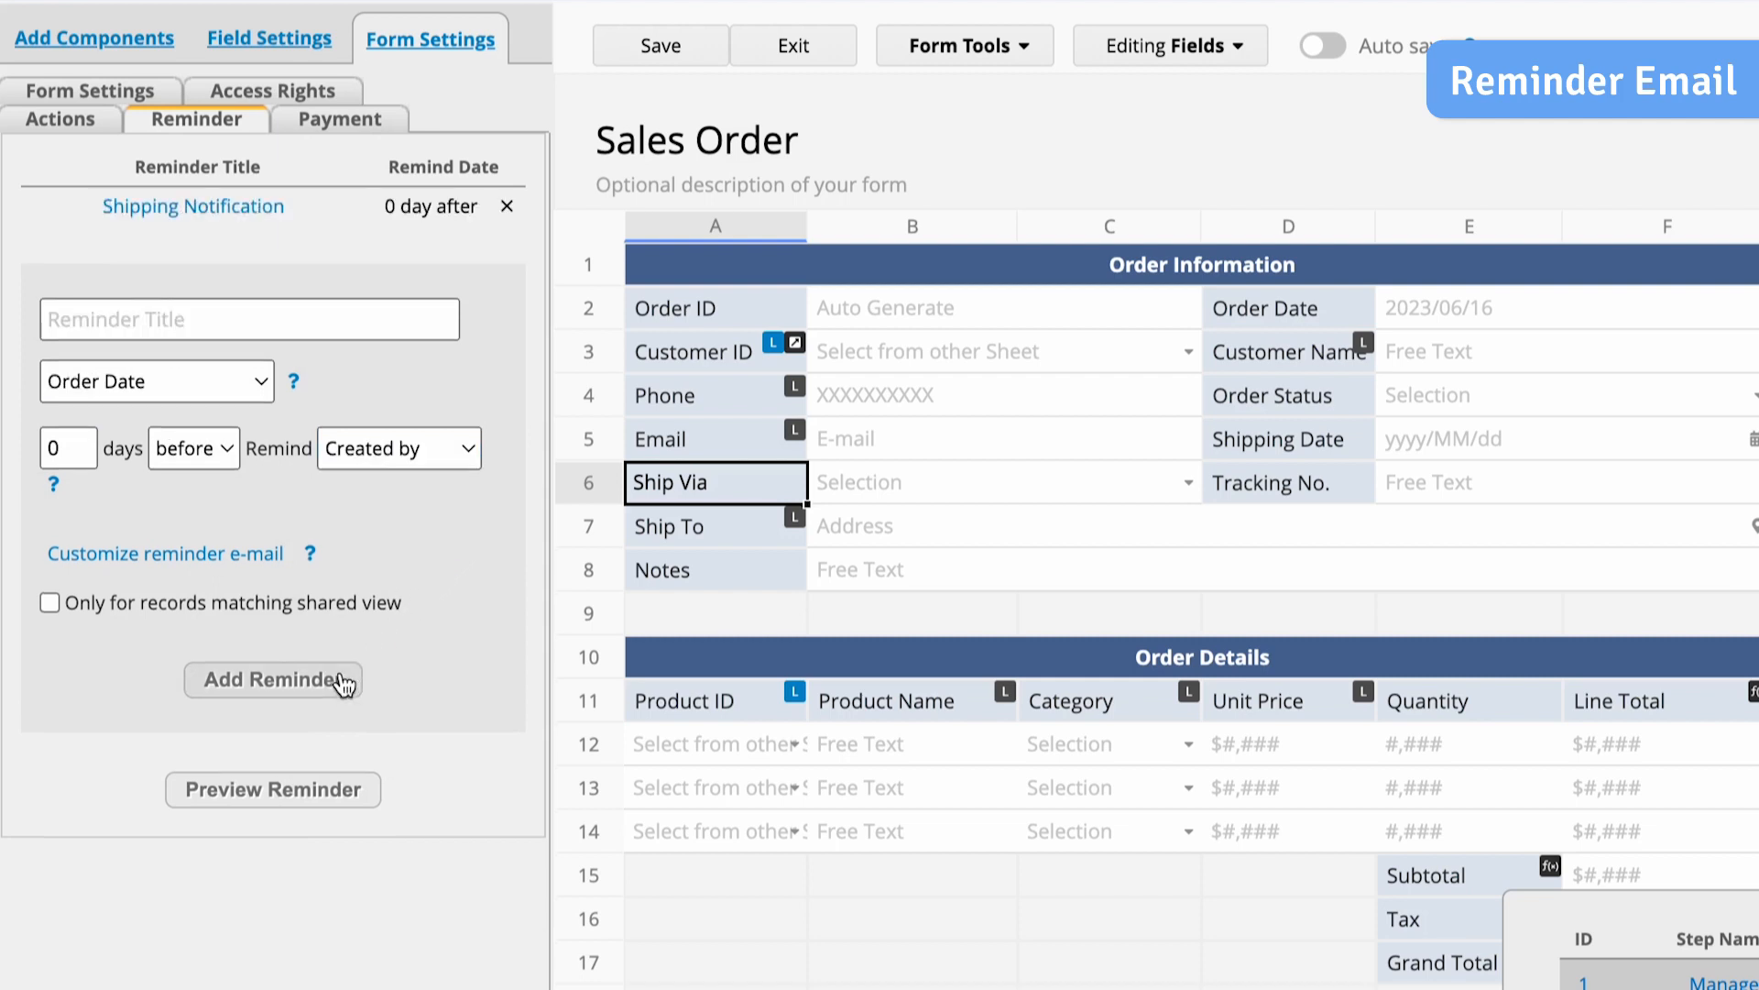
- Customize the reminder's e-mail with an order "is on the way!" subject and a shipping notice with the tracking number, and save and exit the design
click(260, 218)
click(270, 555)
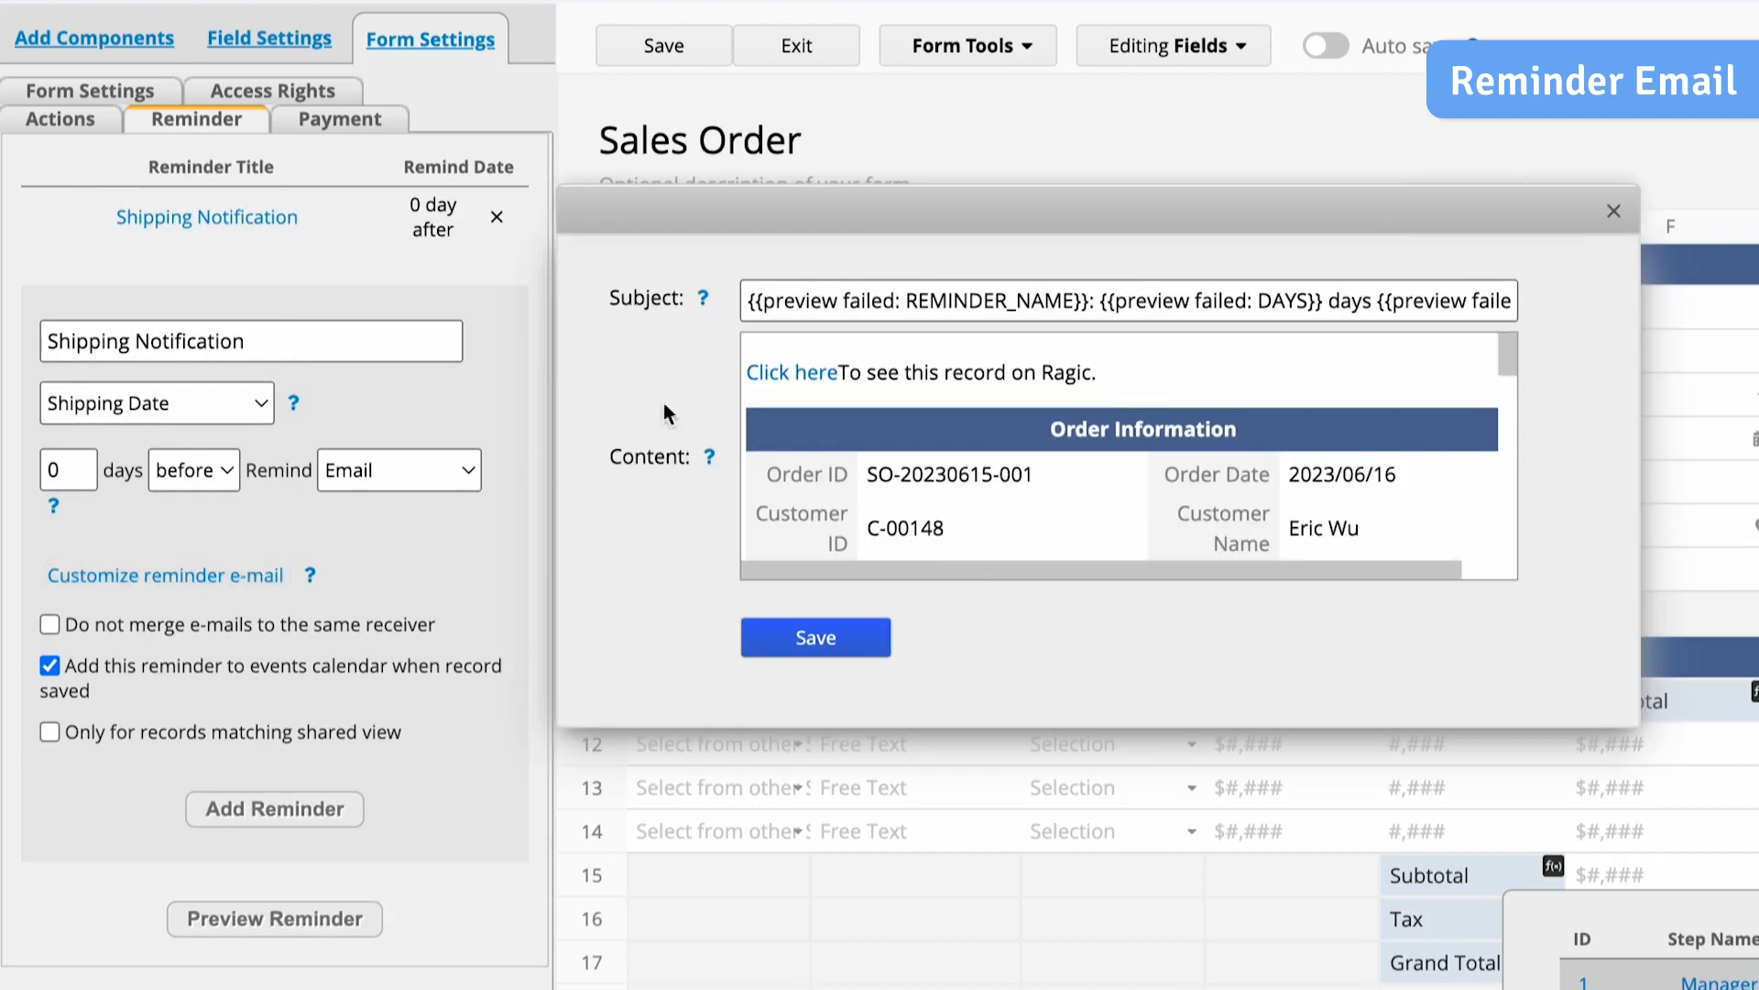
click(917, 302)
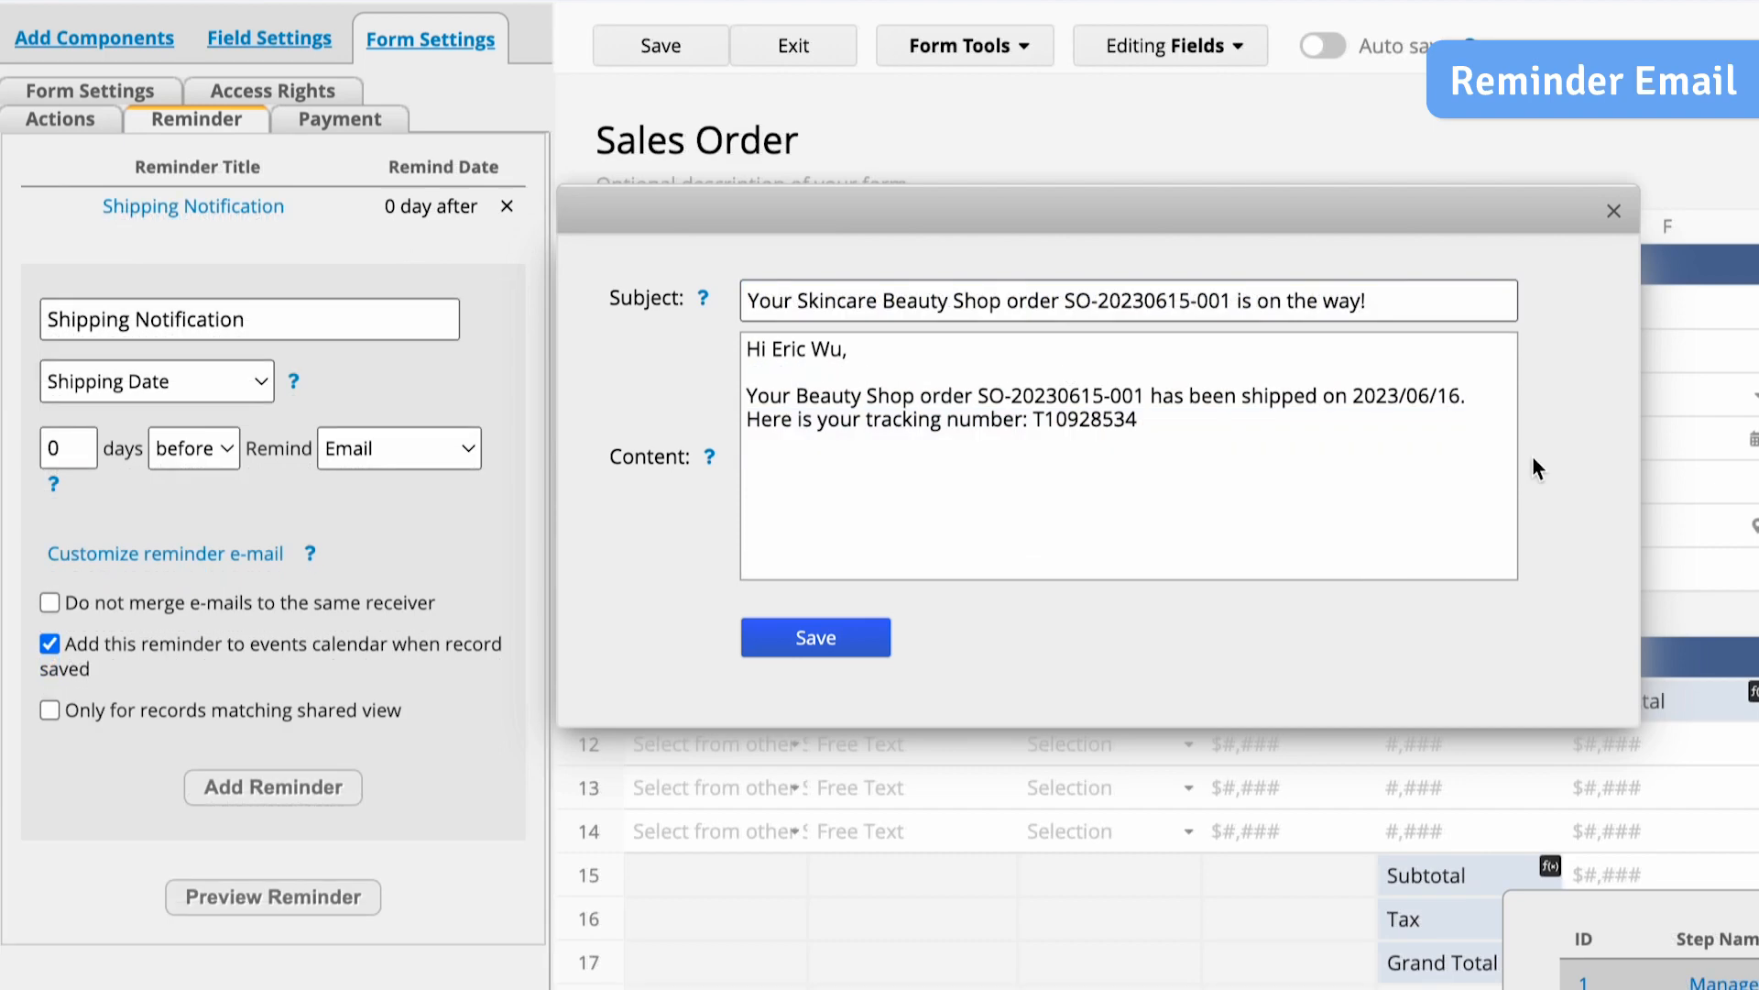
click(861, 639)
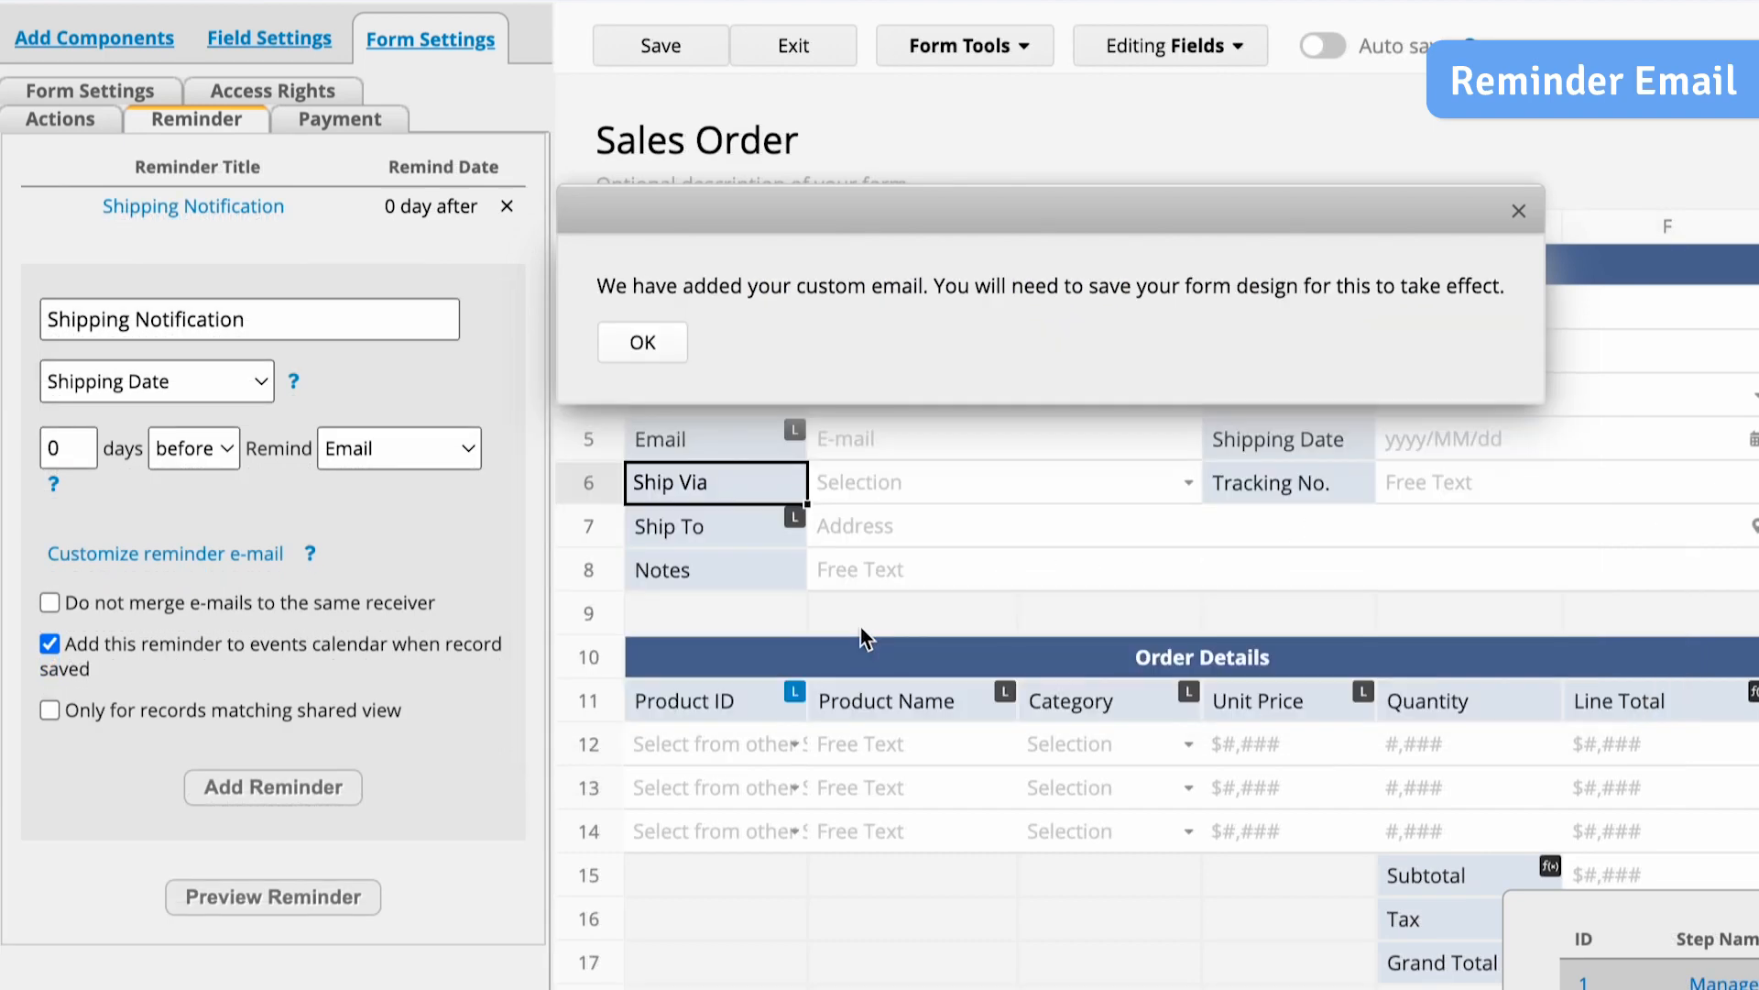
click(642, 346)
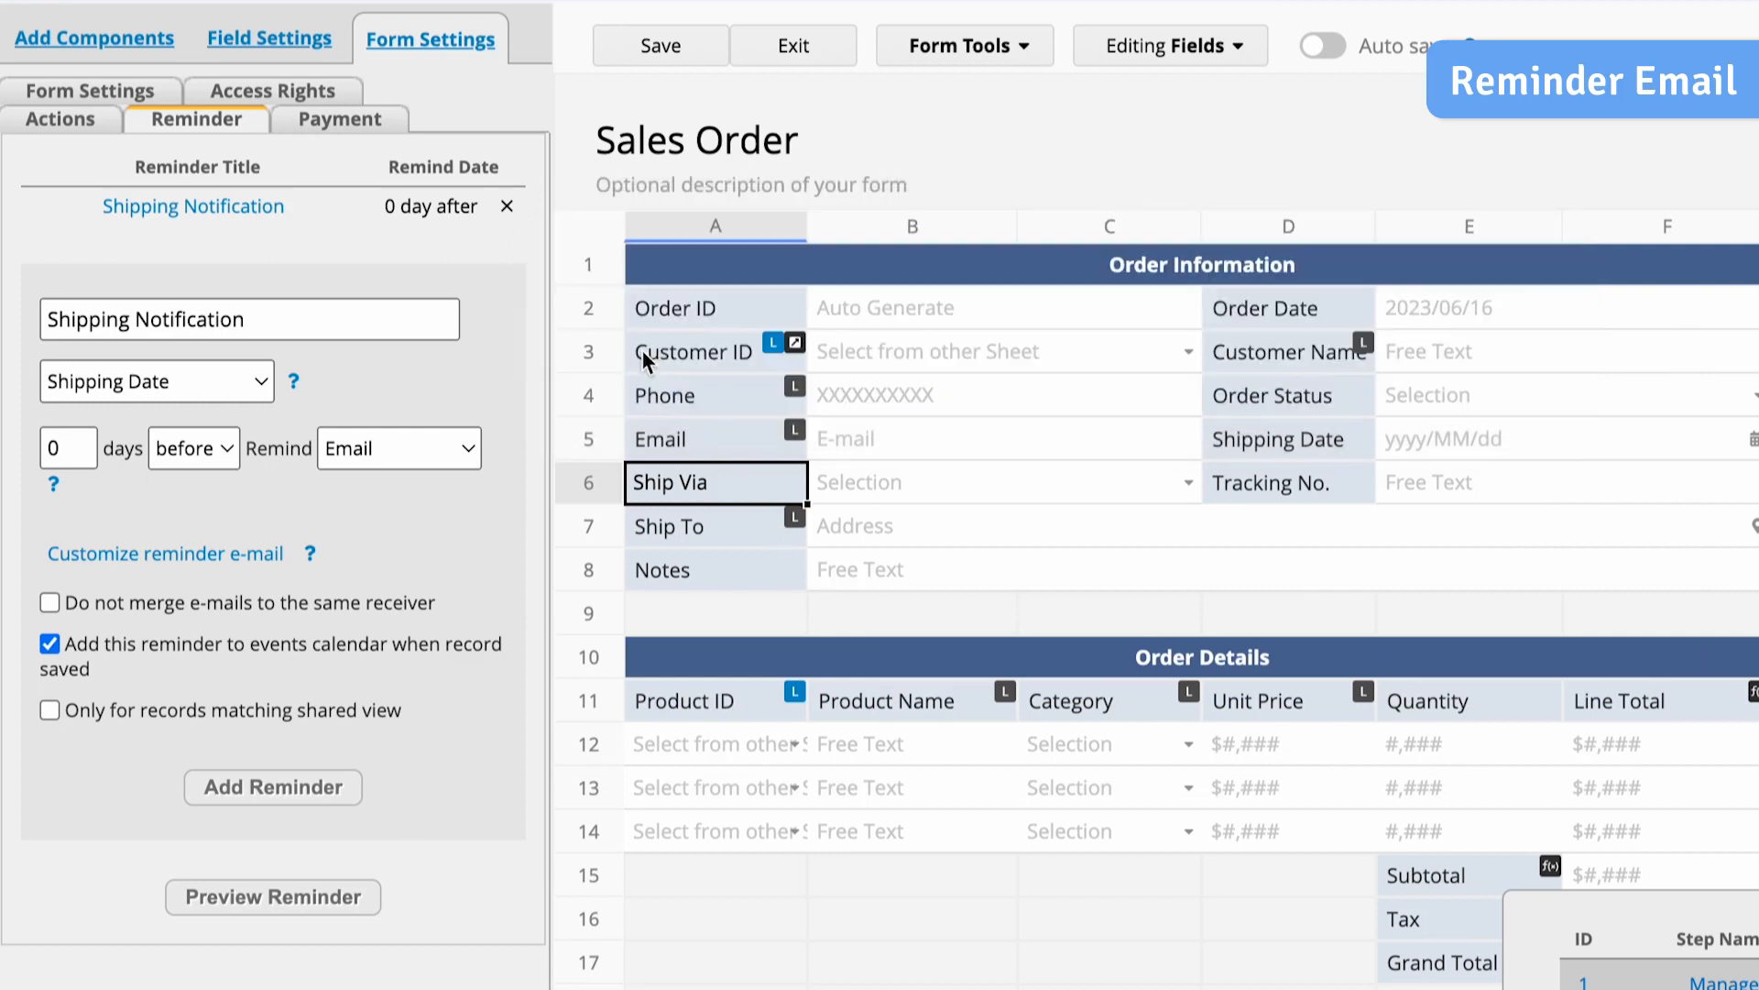
click(658, 56)
click(790, 50)
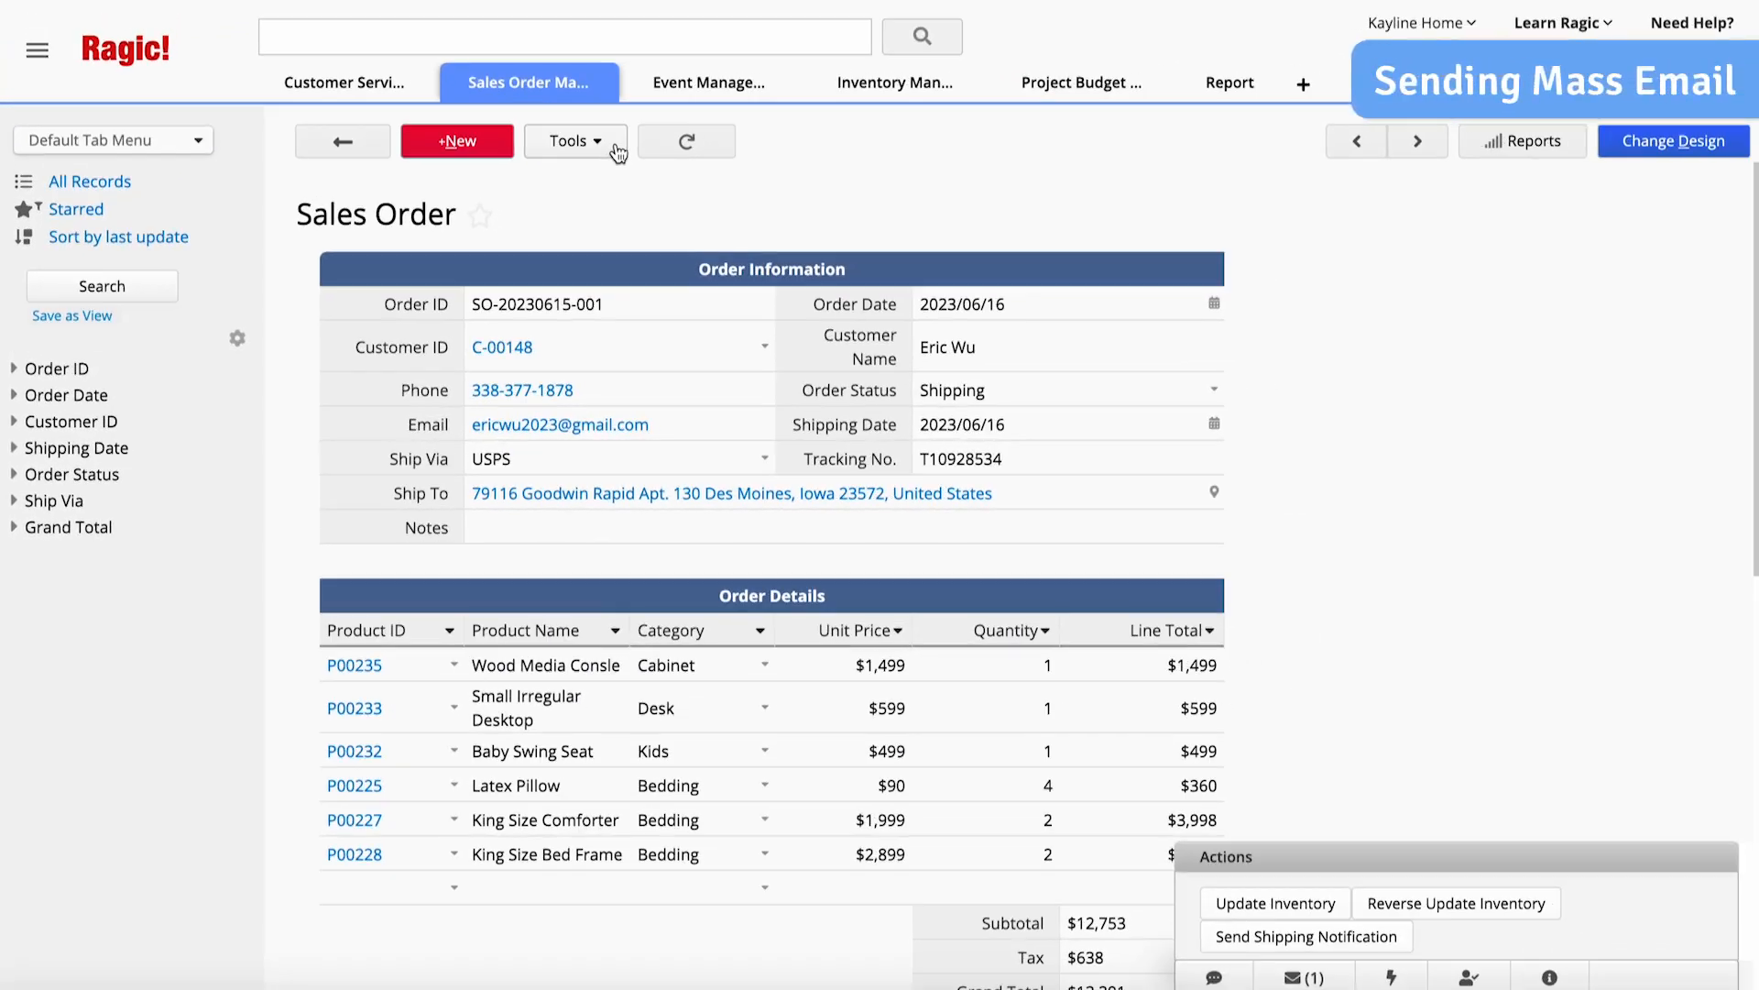
- Go to the Customers sheet and start a mass e-mail from its record list
mouse_move(608, 91)
click(608, 134)
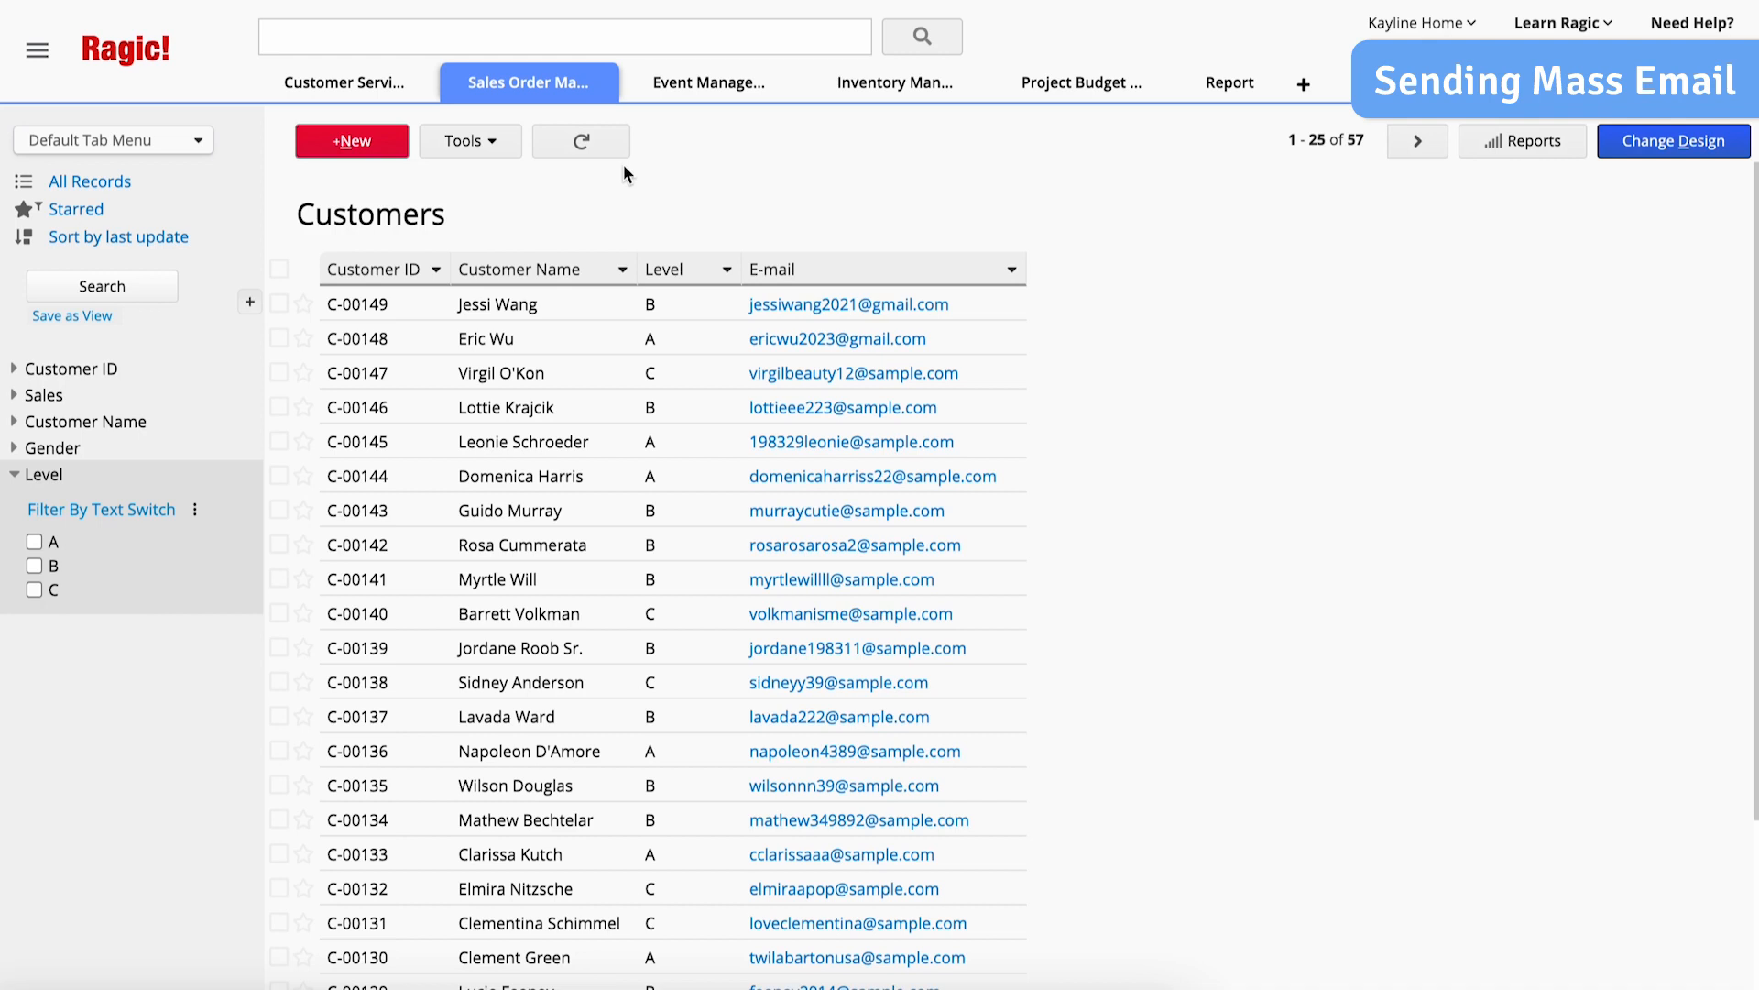
click(512, 149)
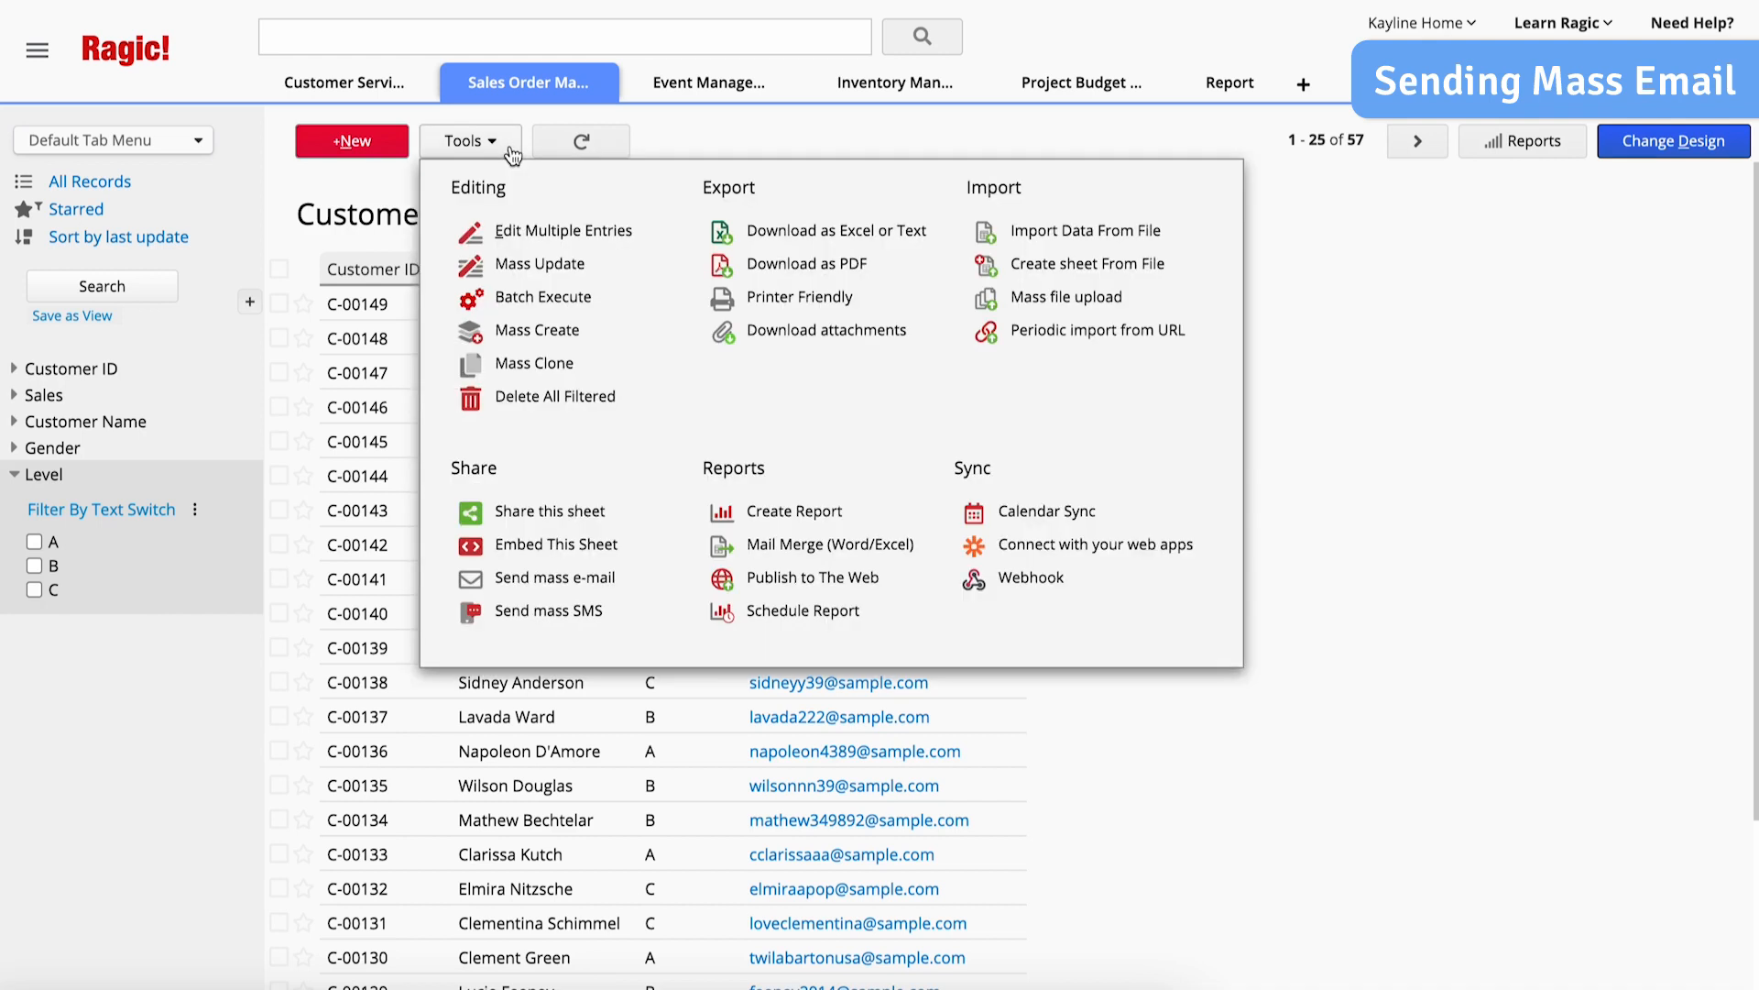
click(617, 588)
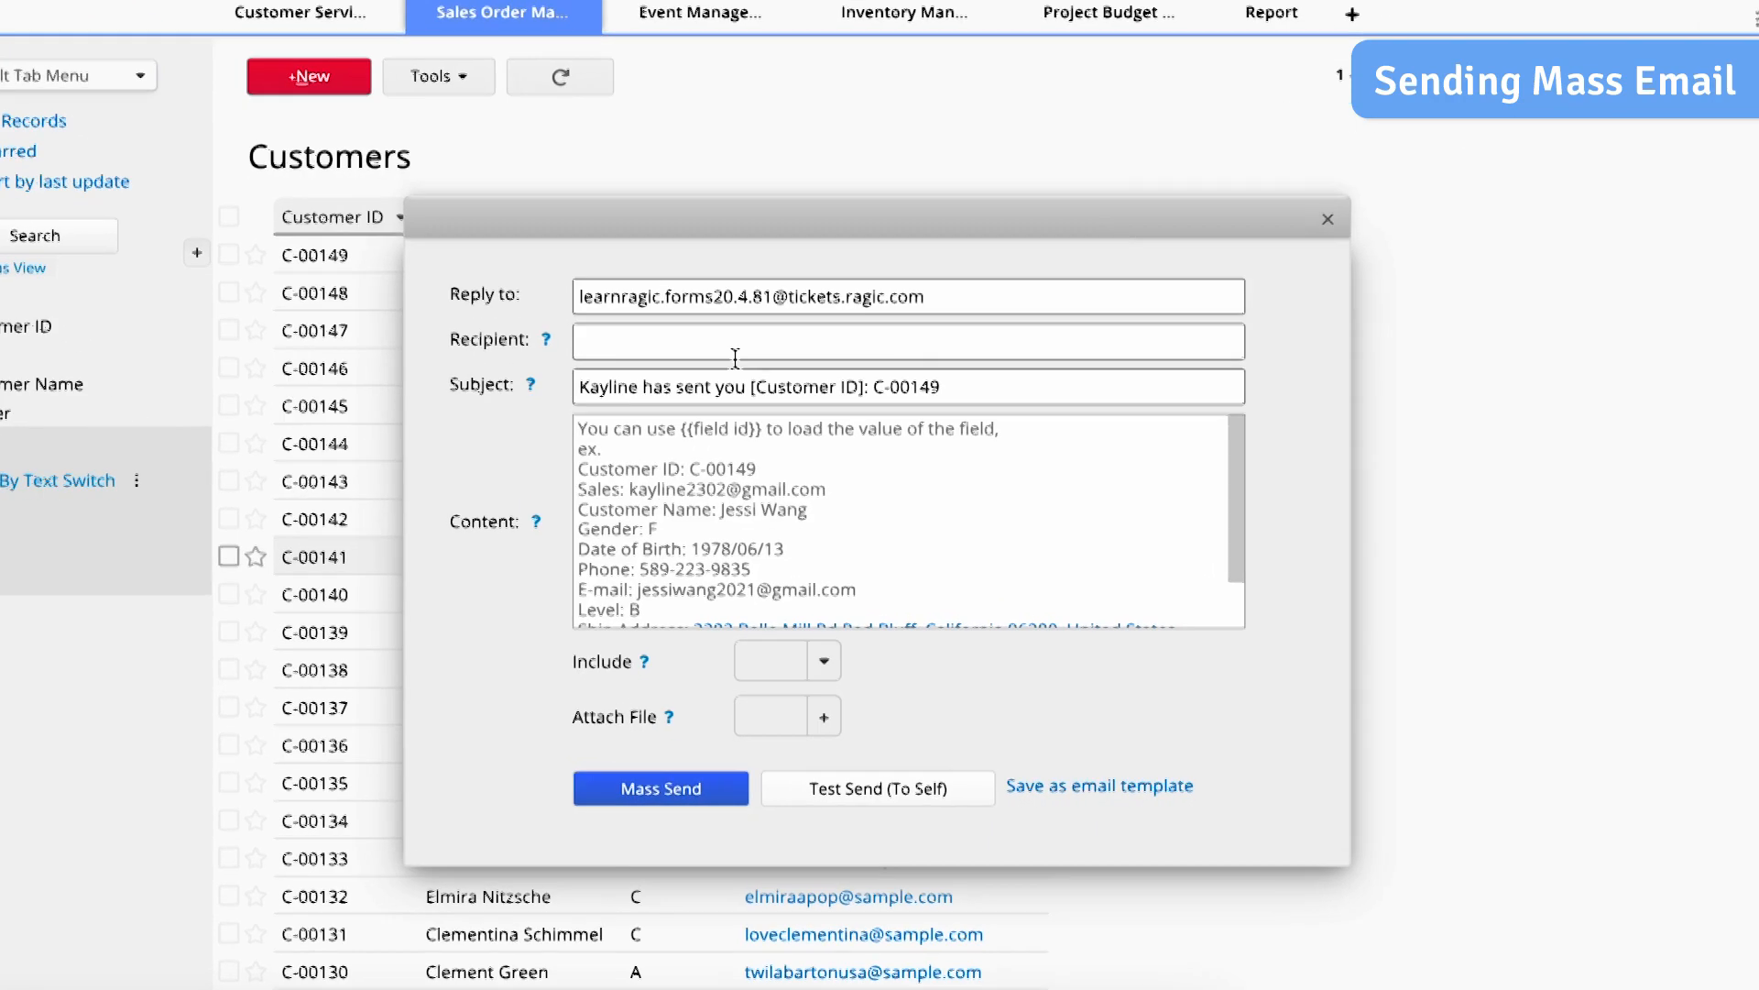
- Address the mass e-mail to the E-mail field, with subject "Celebrate Beauty Skincare Store's 5th anniversary! 15% OFF ON ALL ITEMS!" and content greeting {{Customer Name}}
click(751, 390)
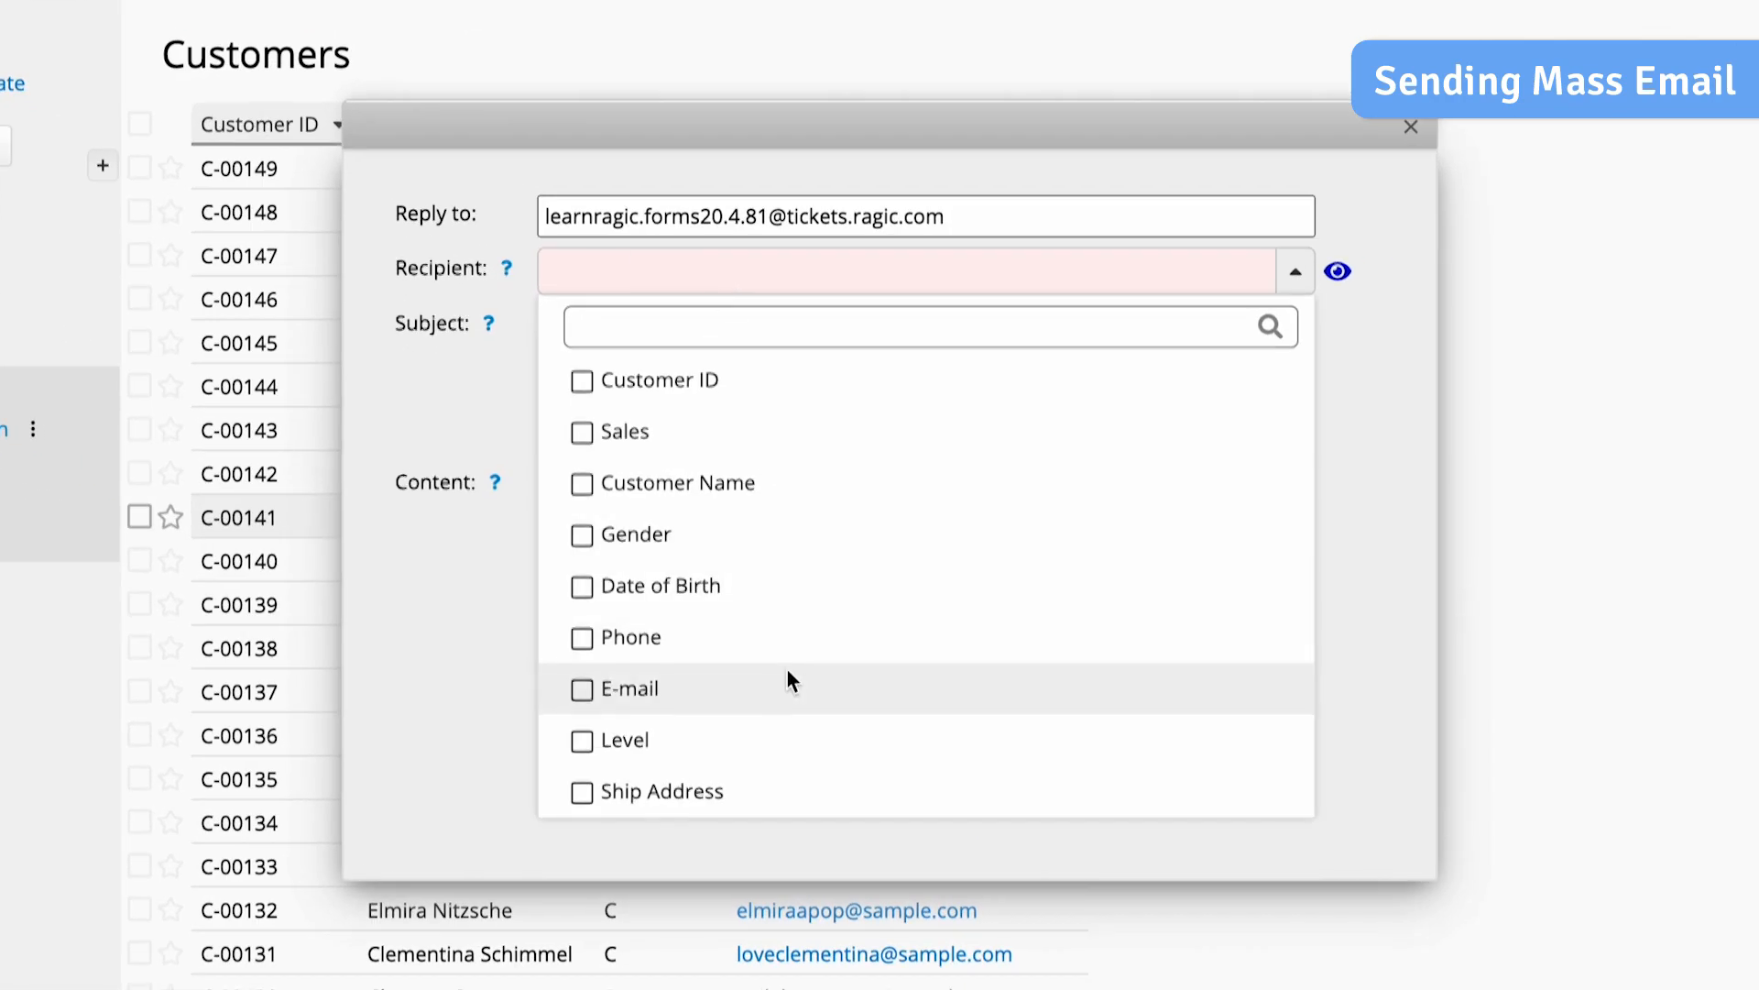
click(788, 678)
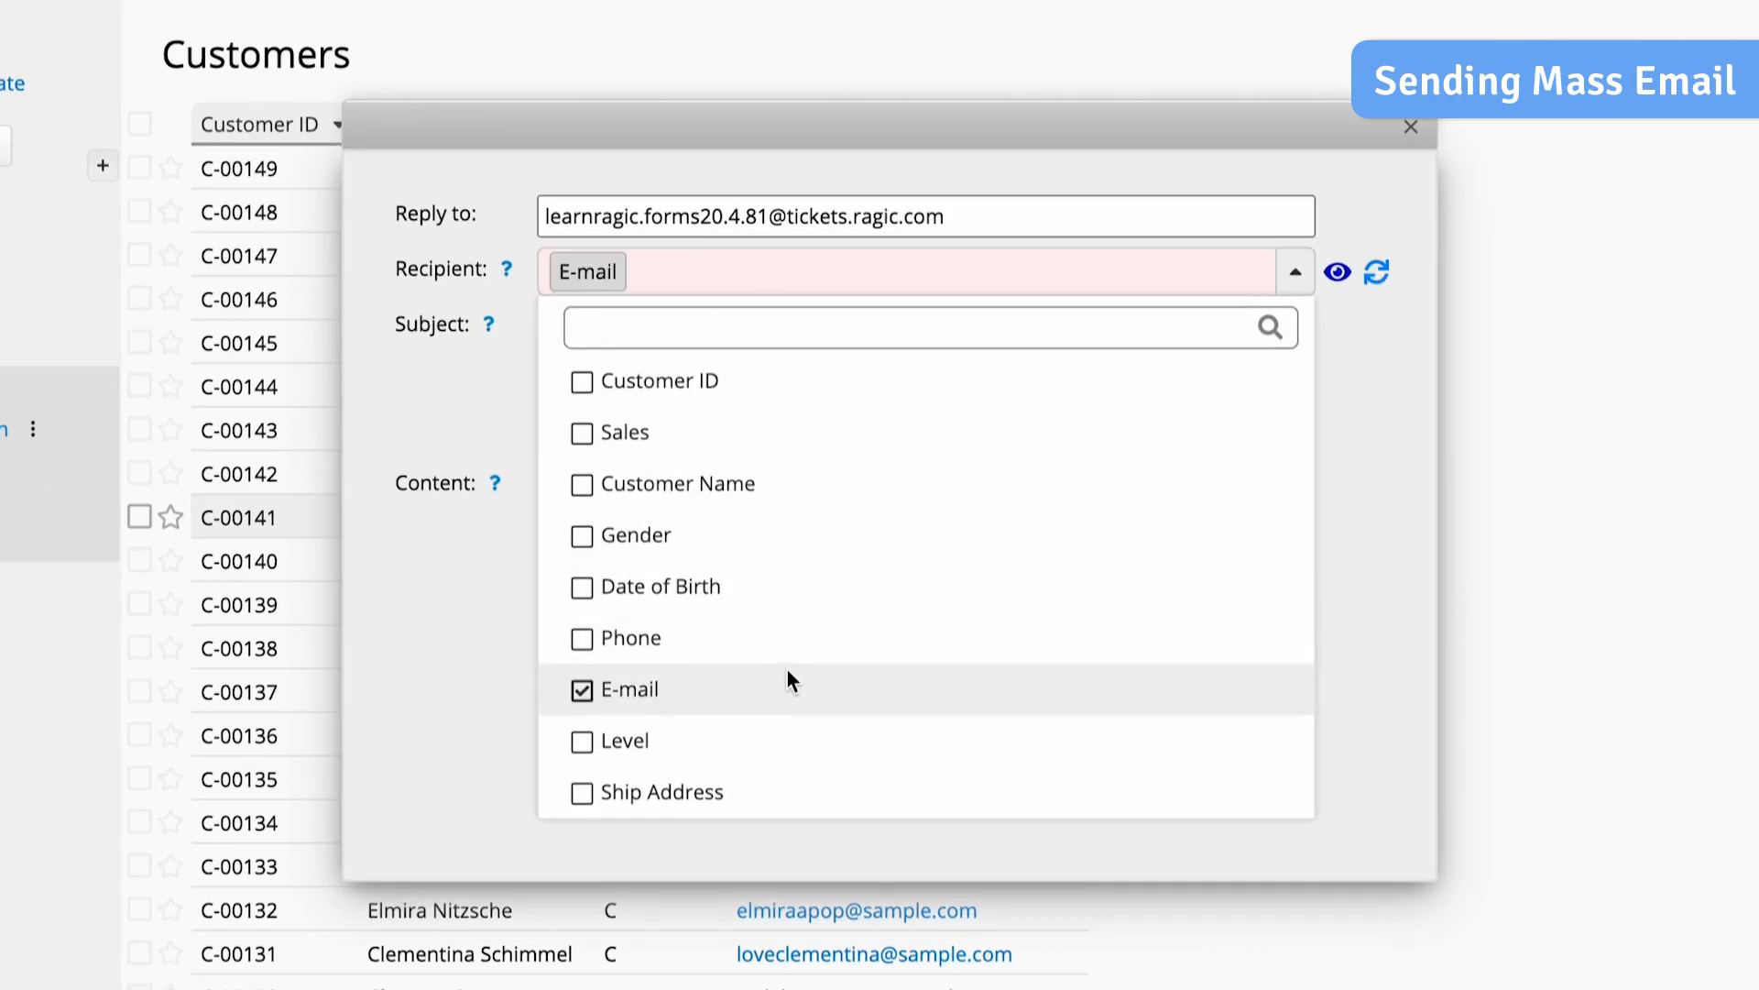
click(449, 426)
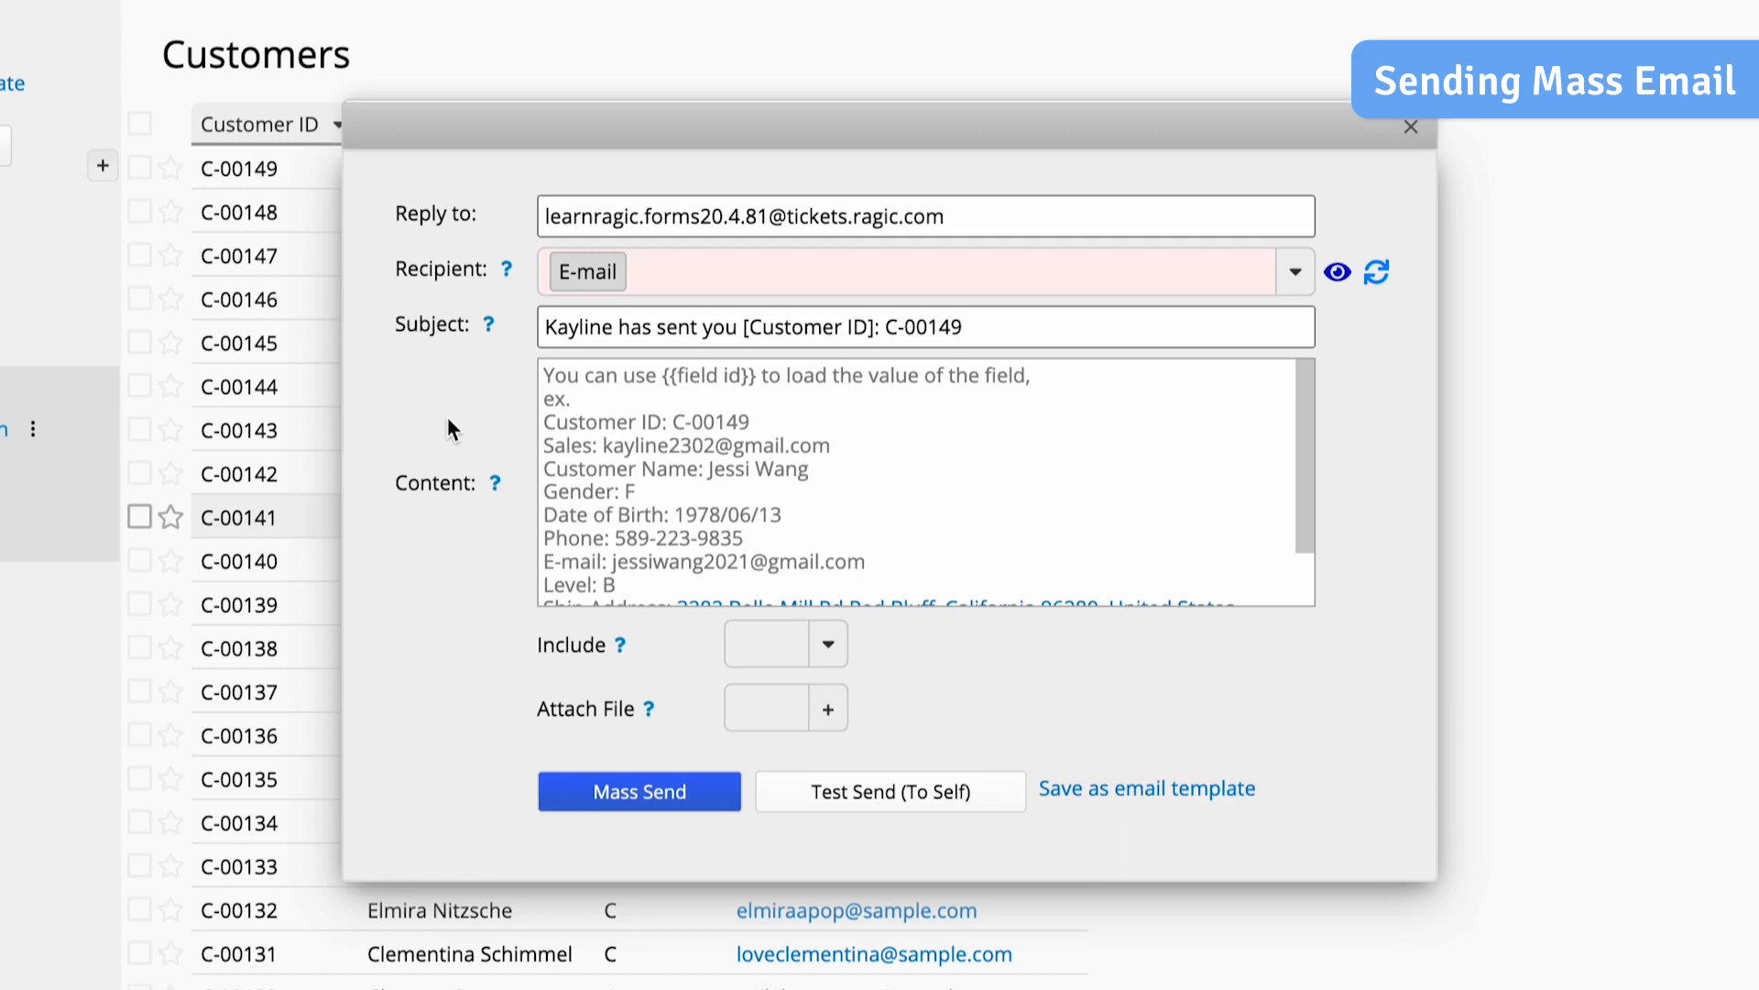
click(619, 327)
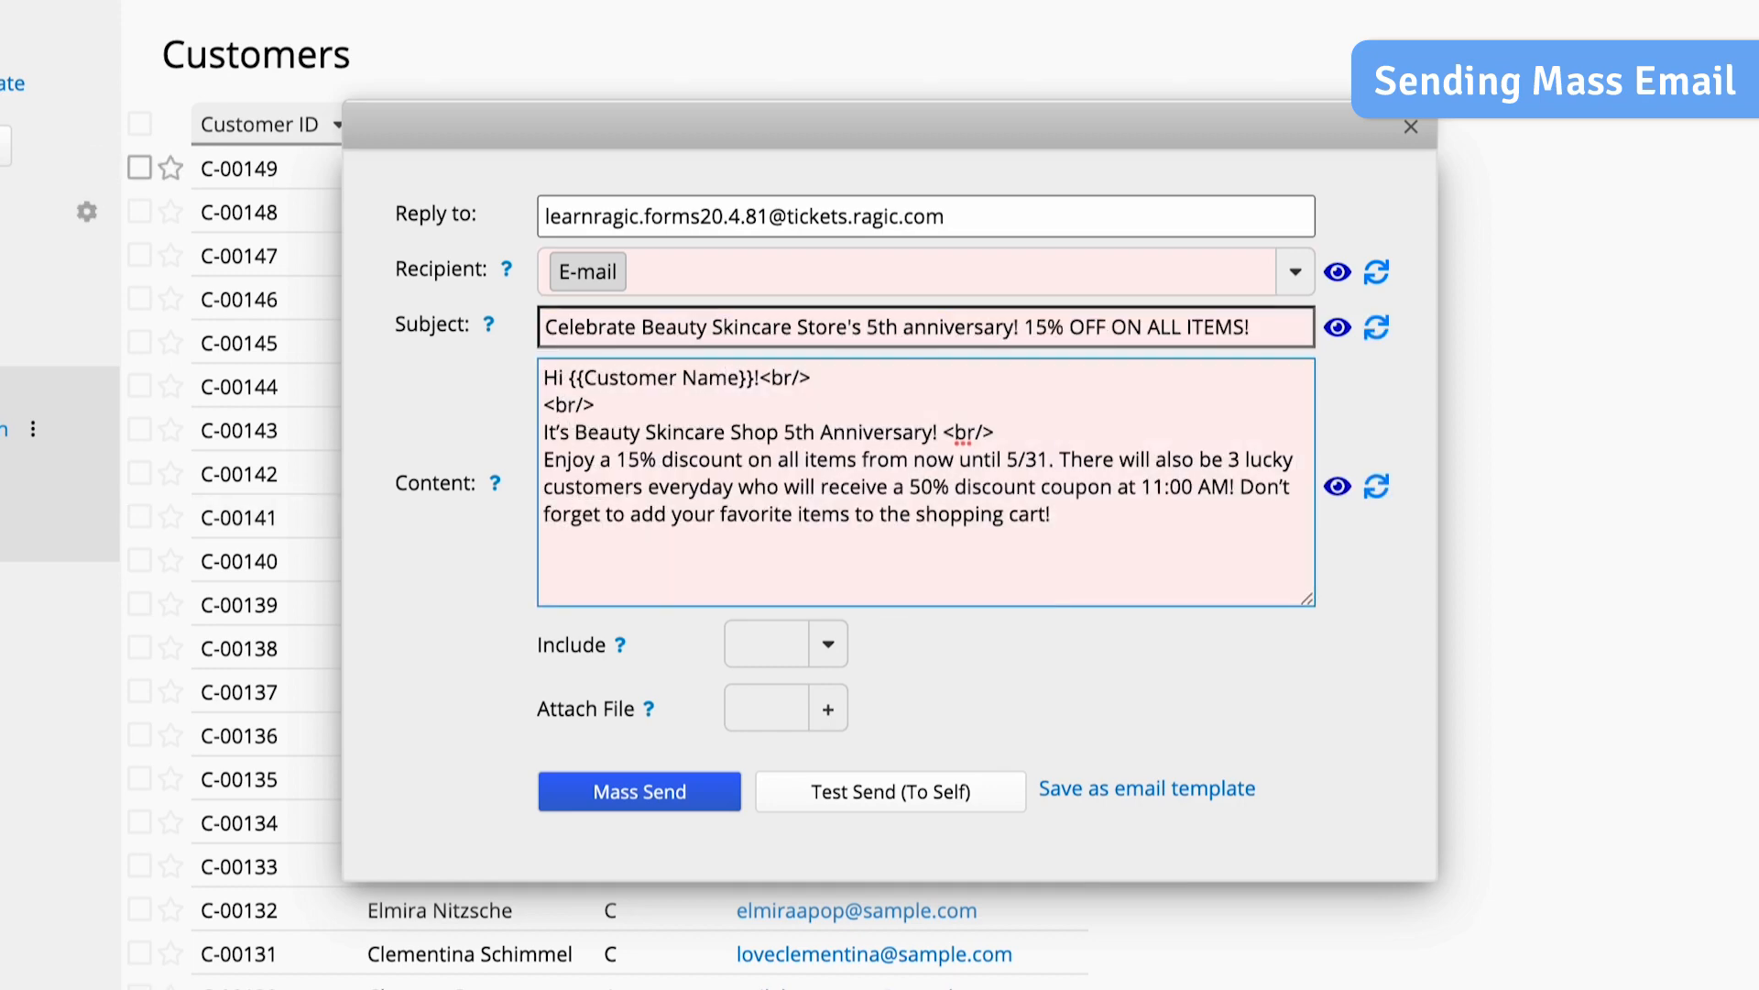
- Attach the file "5th anniversary EDM-1.pdf" to the anniversary e-mail and send it to all the customers
click(828, 710)
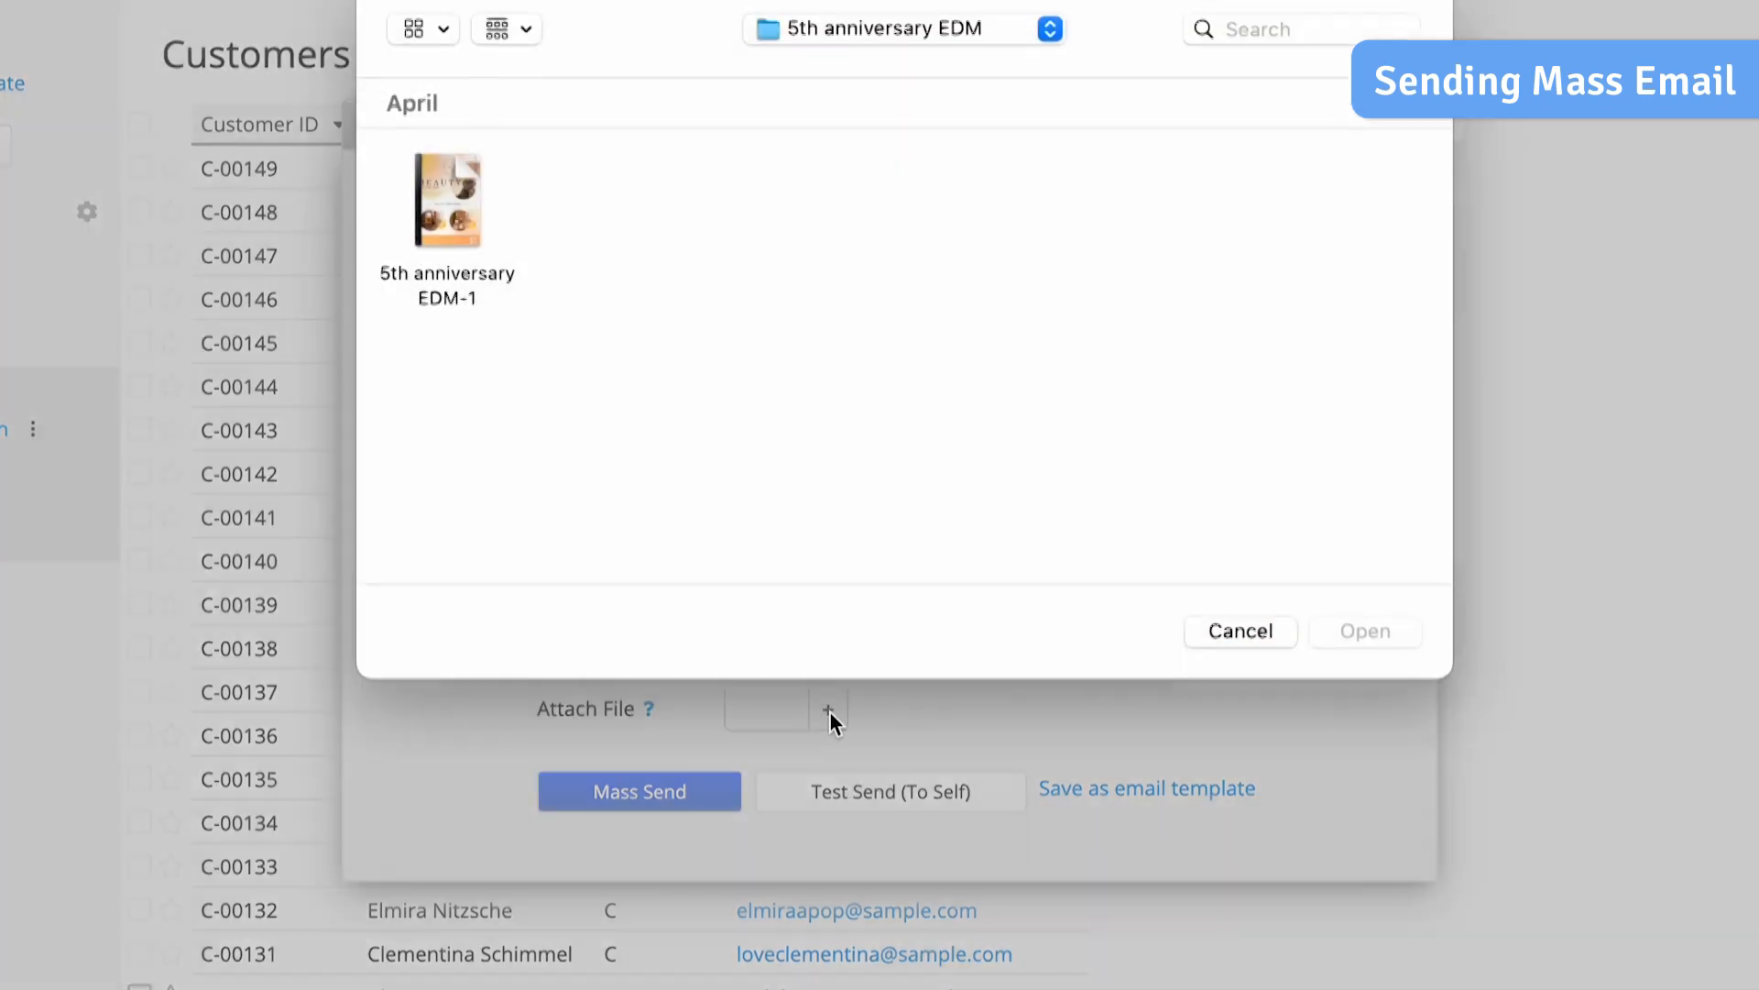
double_click(460, 289)
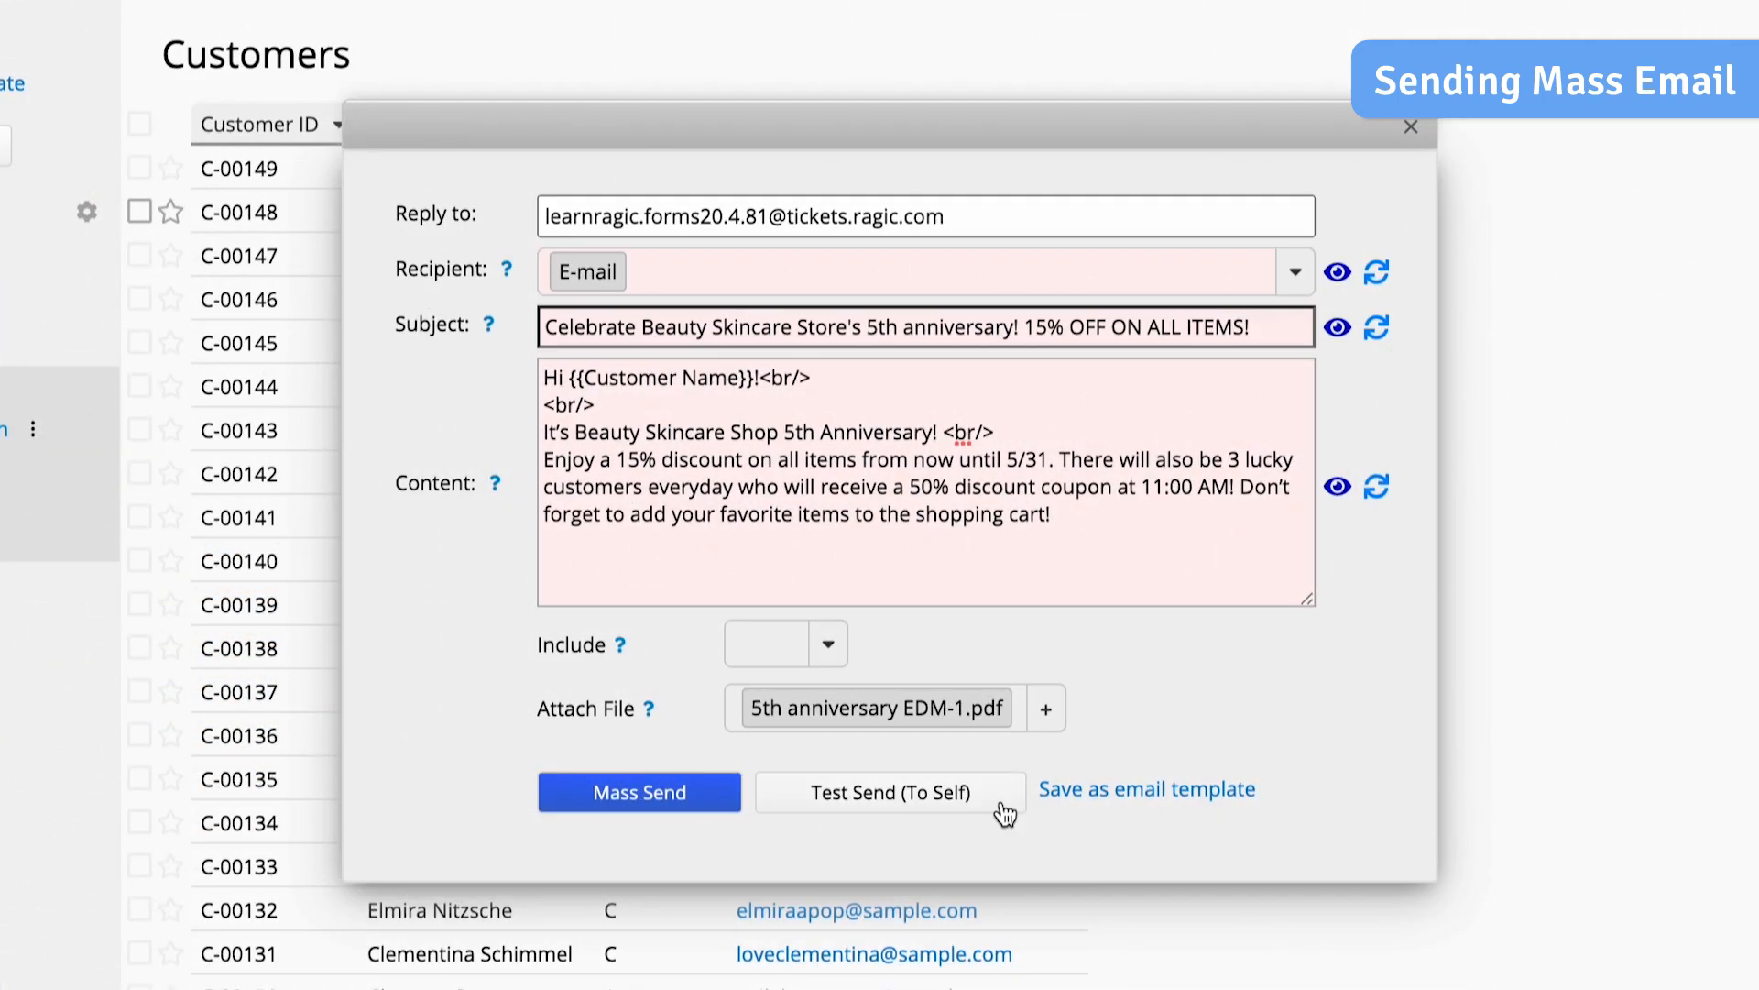
click(710, 800)
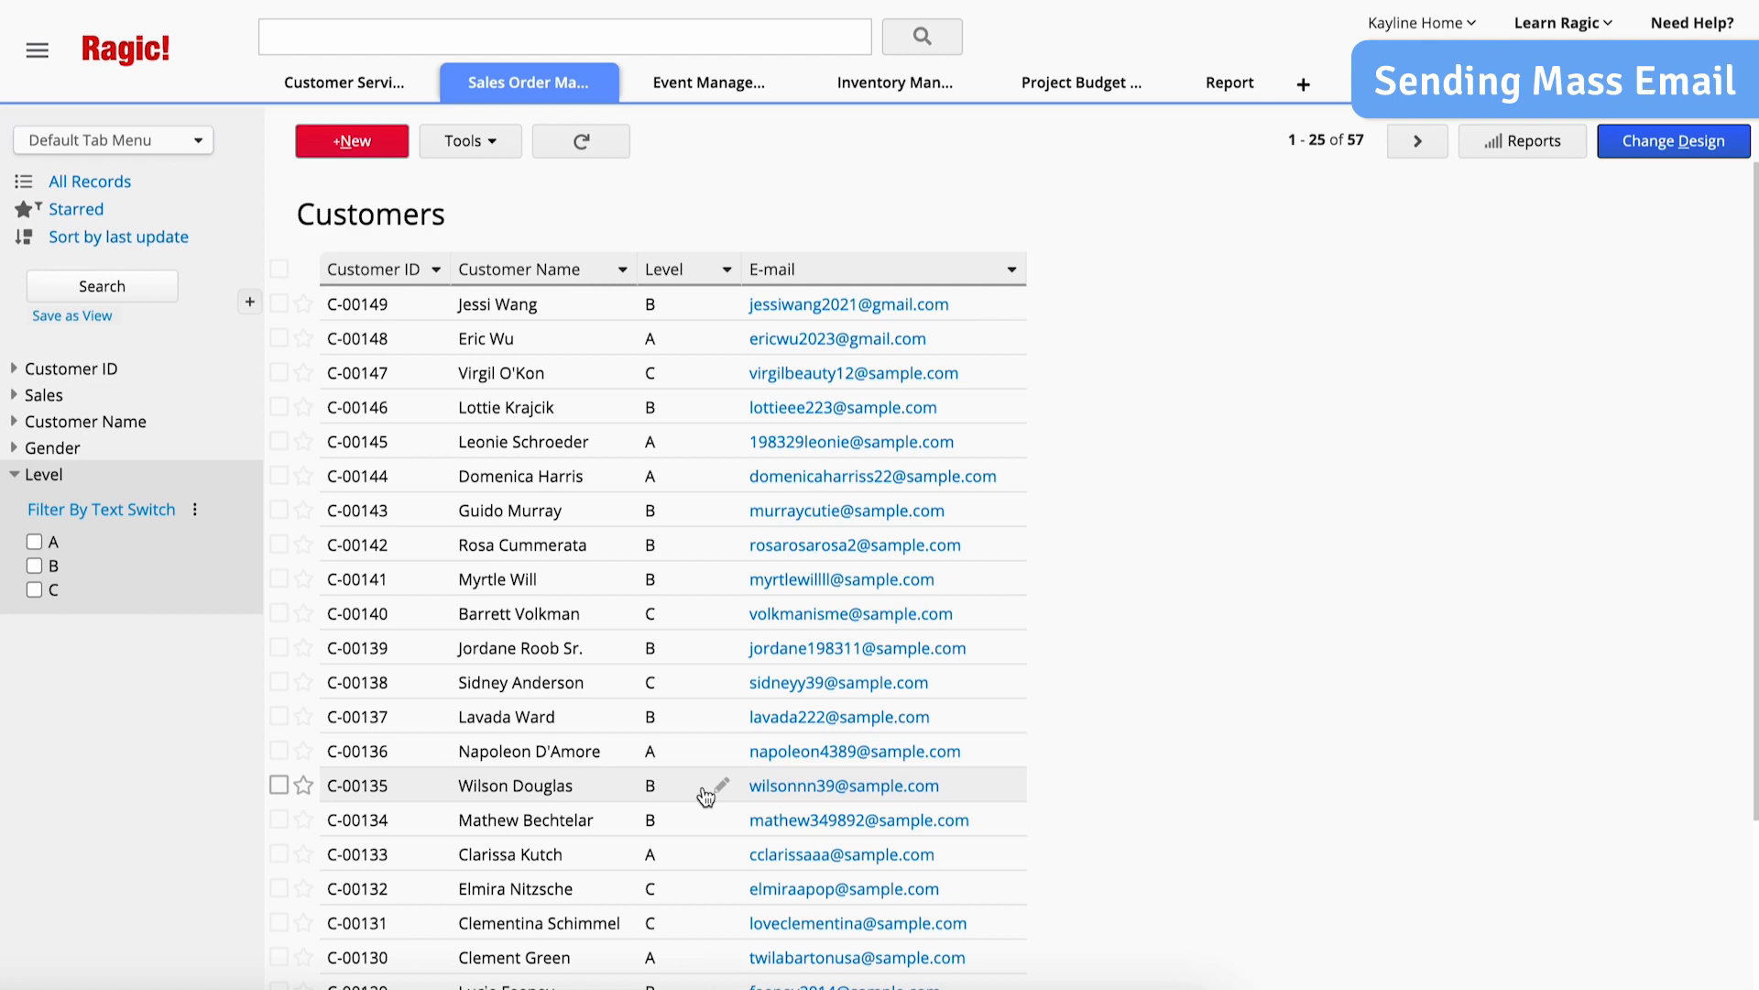
- Filter the Customers list to the records with Level A
click(52, 547)
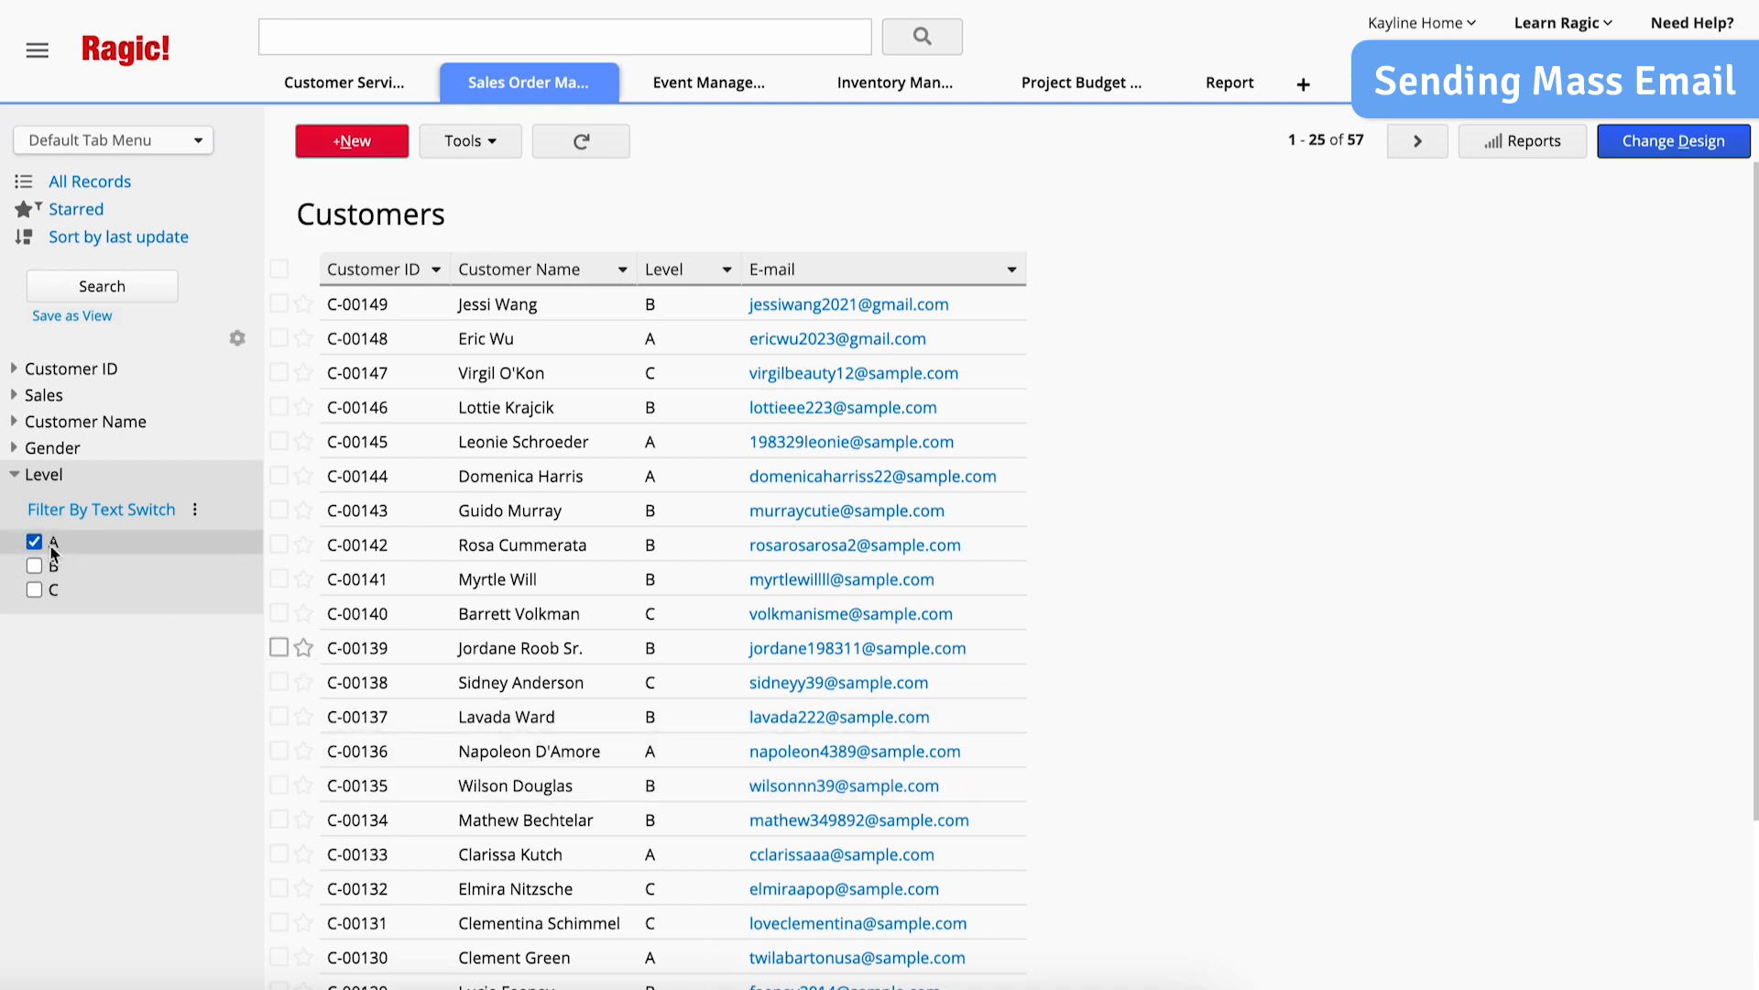
click(152, 293)
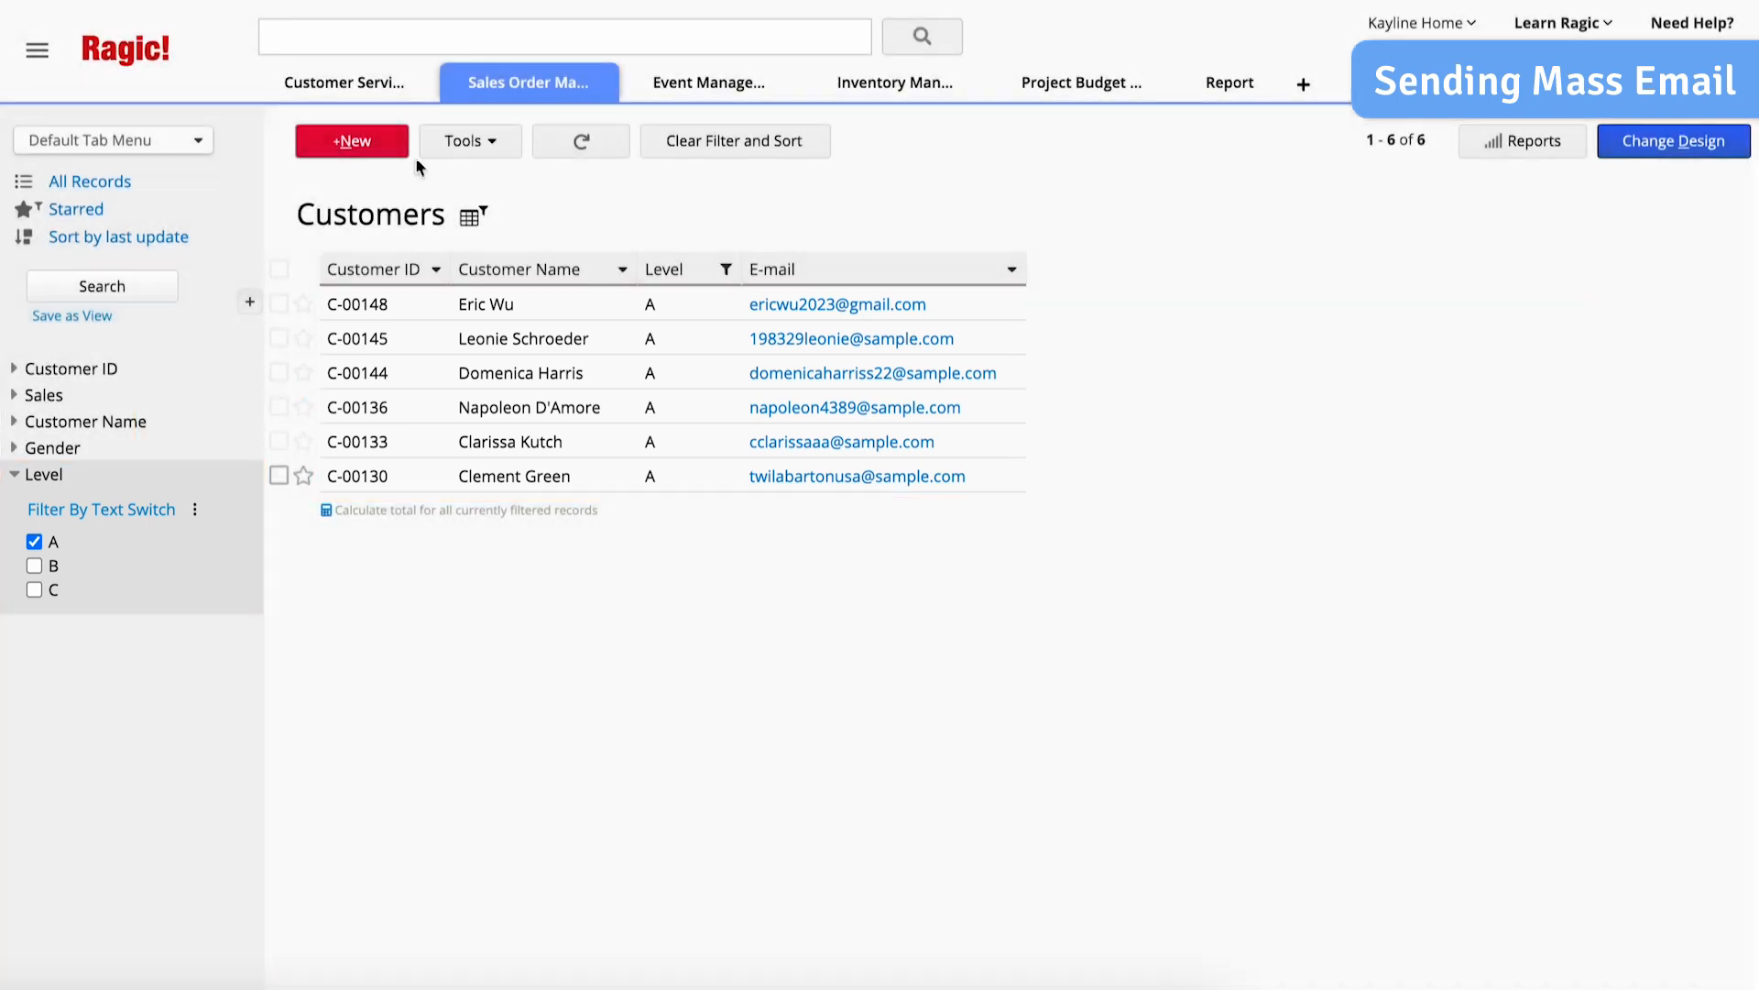
click(461, 151)
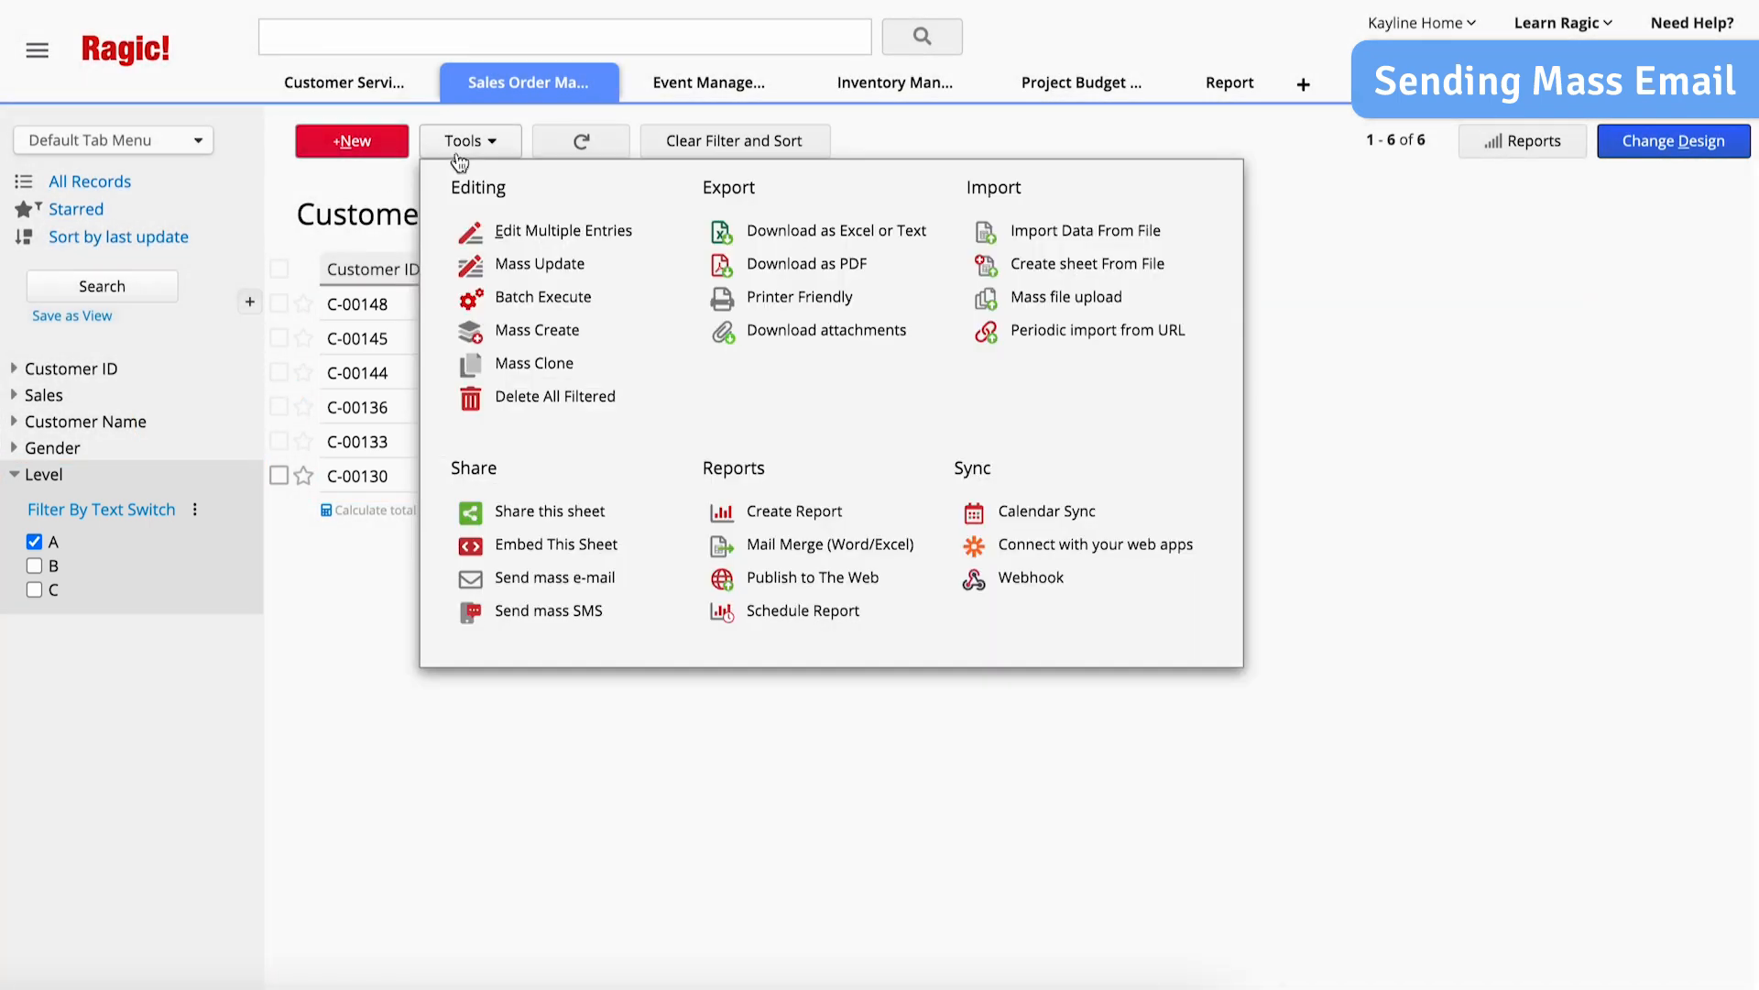
click(619, 579)
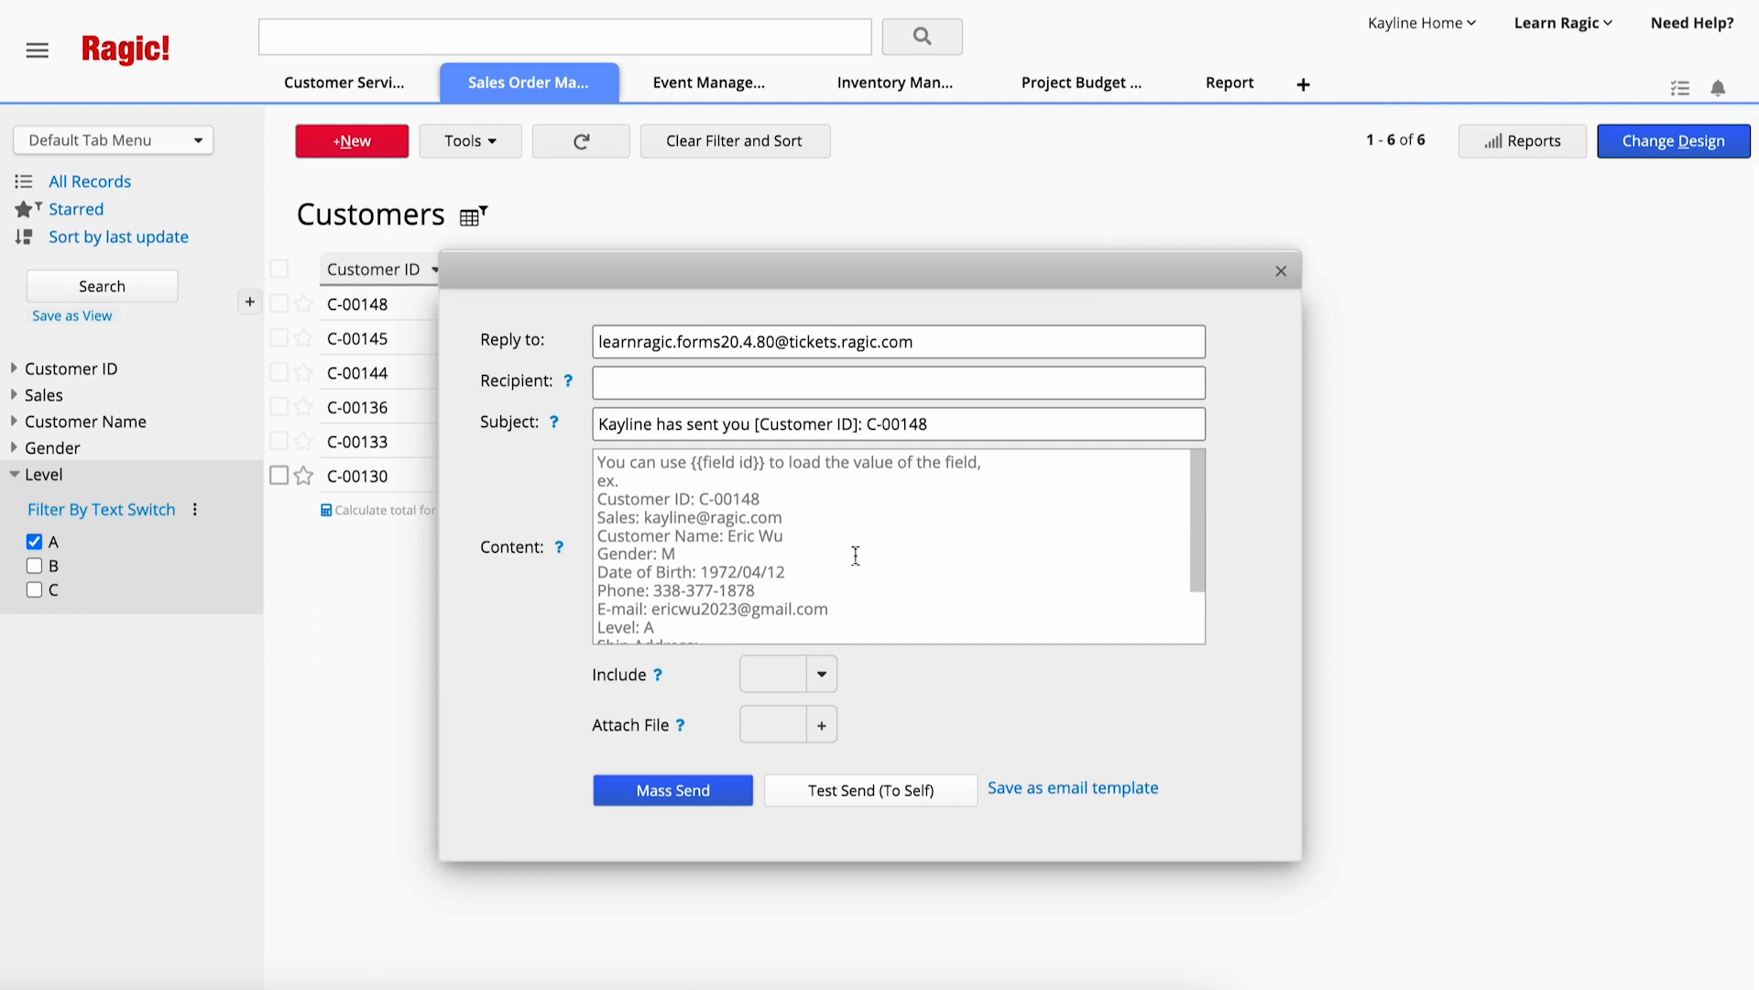
click(1282, 271)
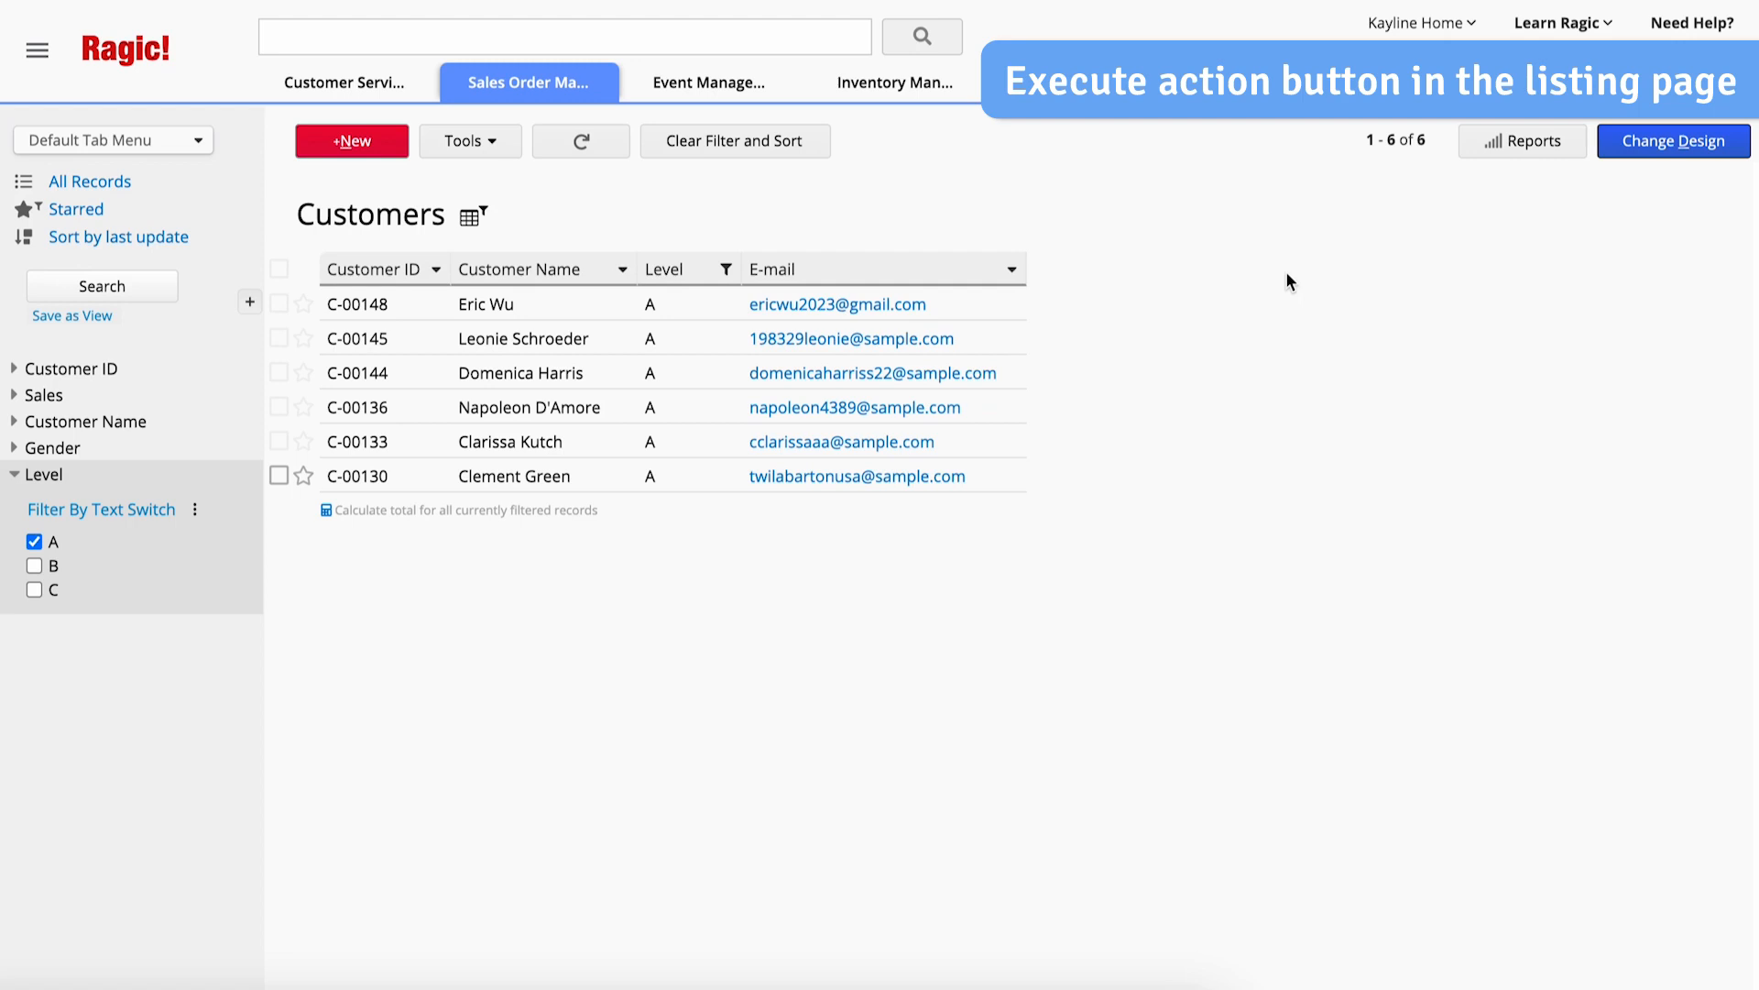
- Batch execute the VIP Event action button for all customers under the current filter
click(493, 147)
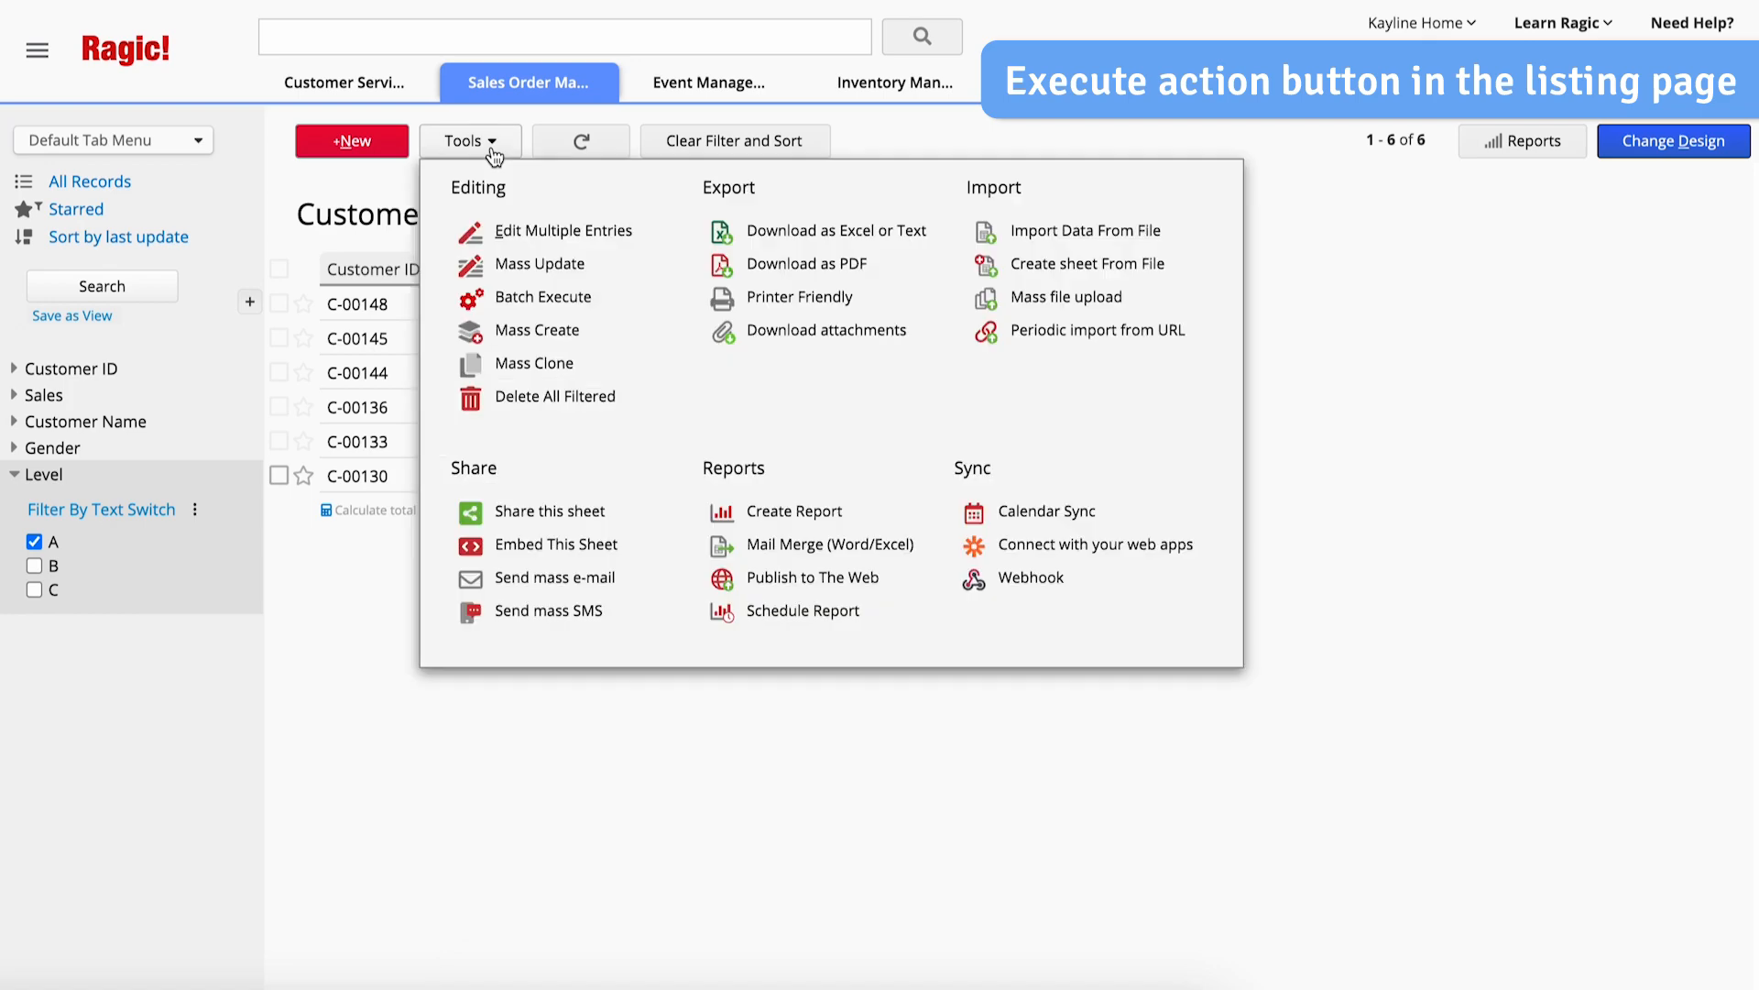
click(546, 297)
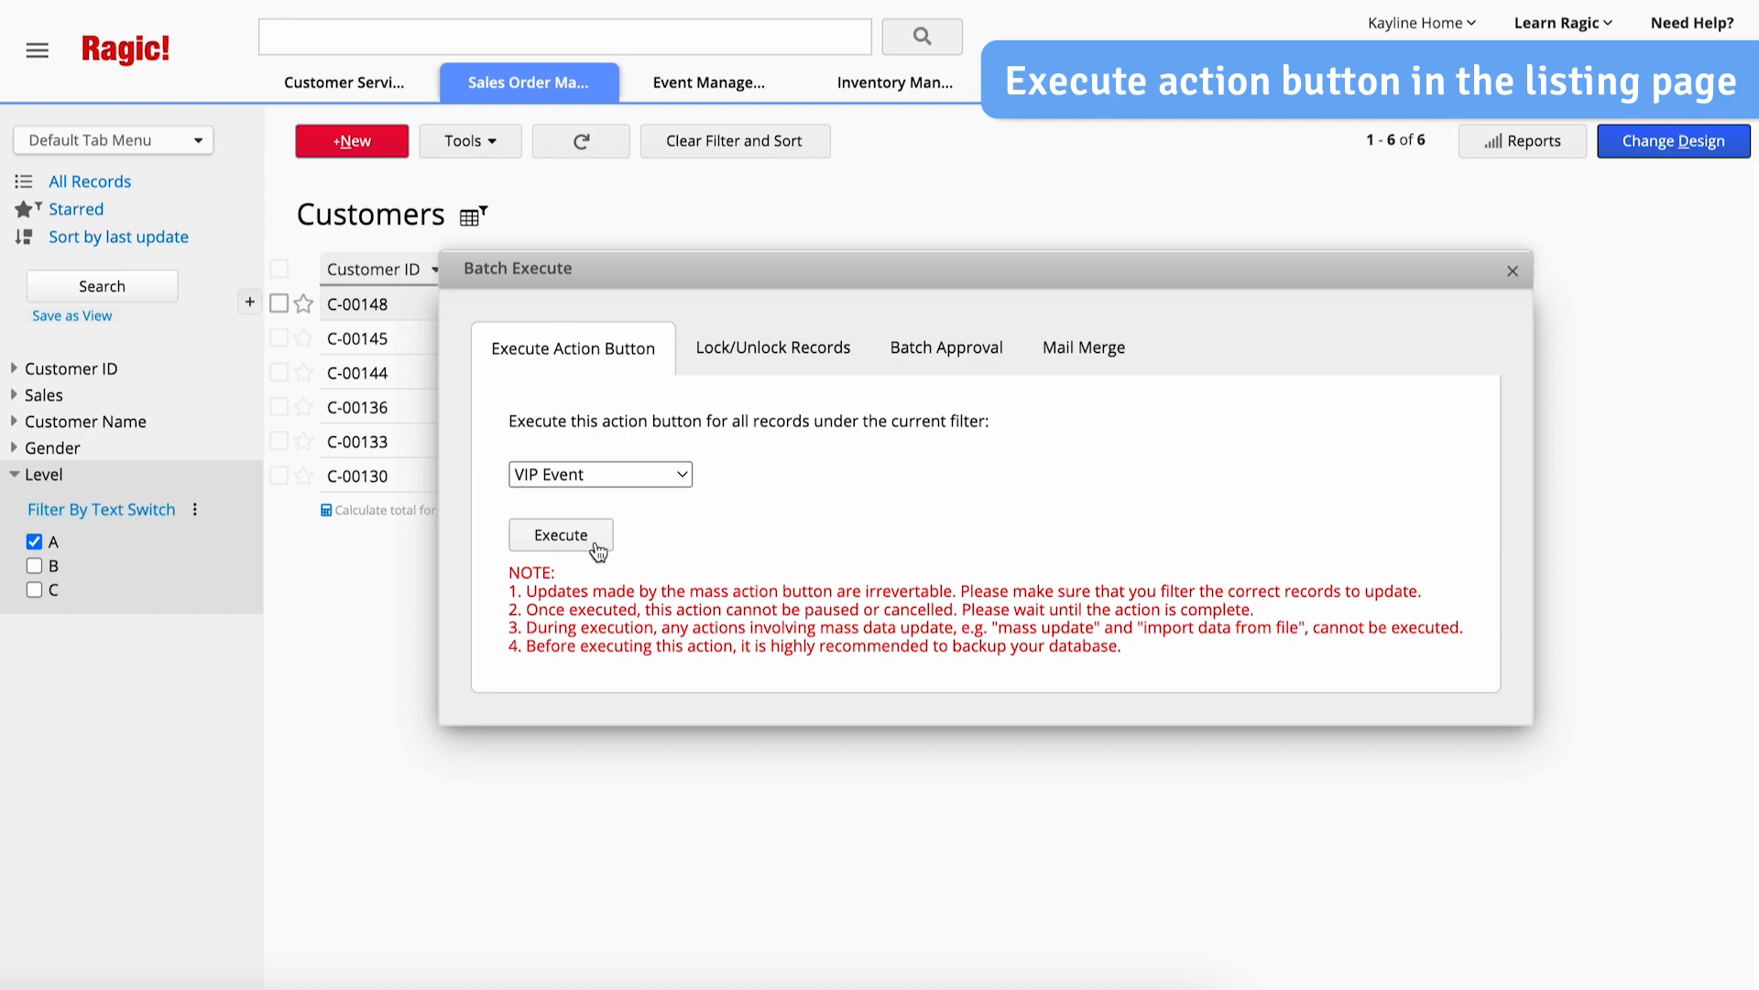
click(560, 535)
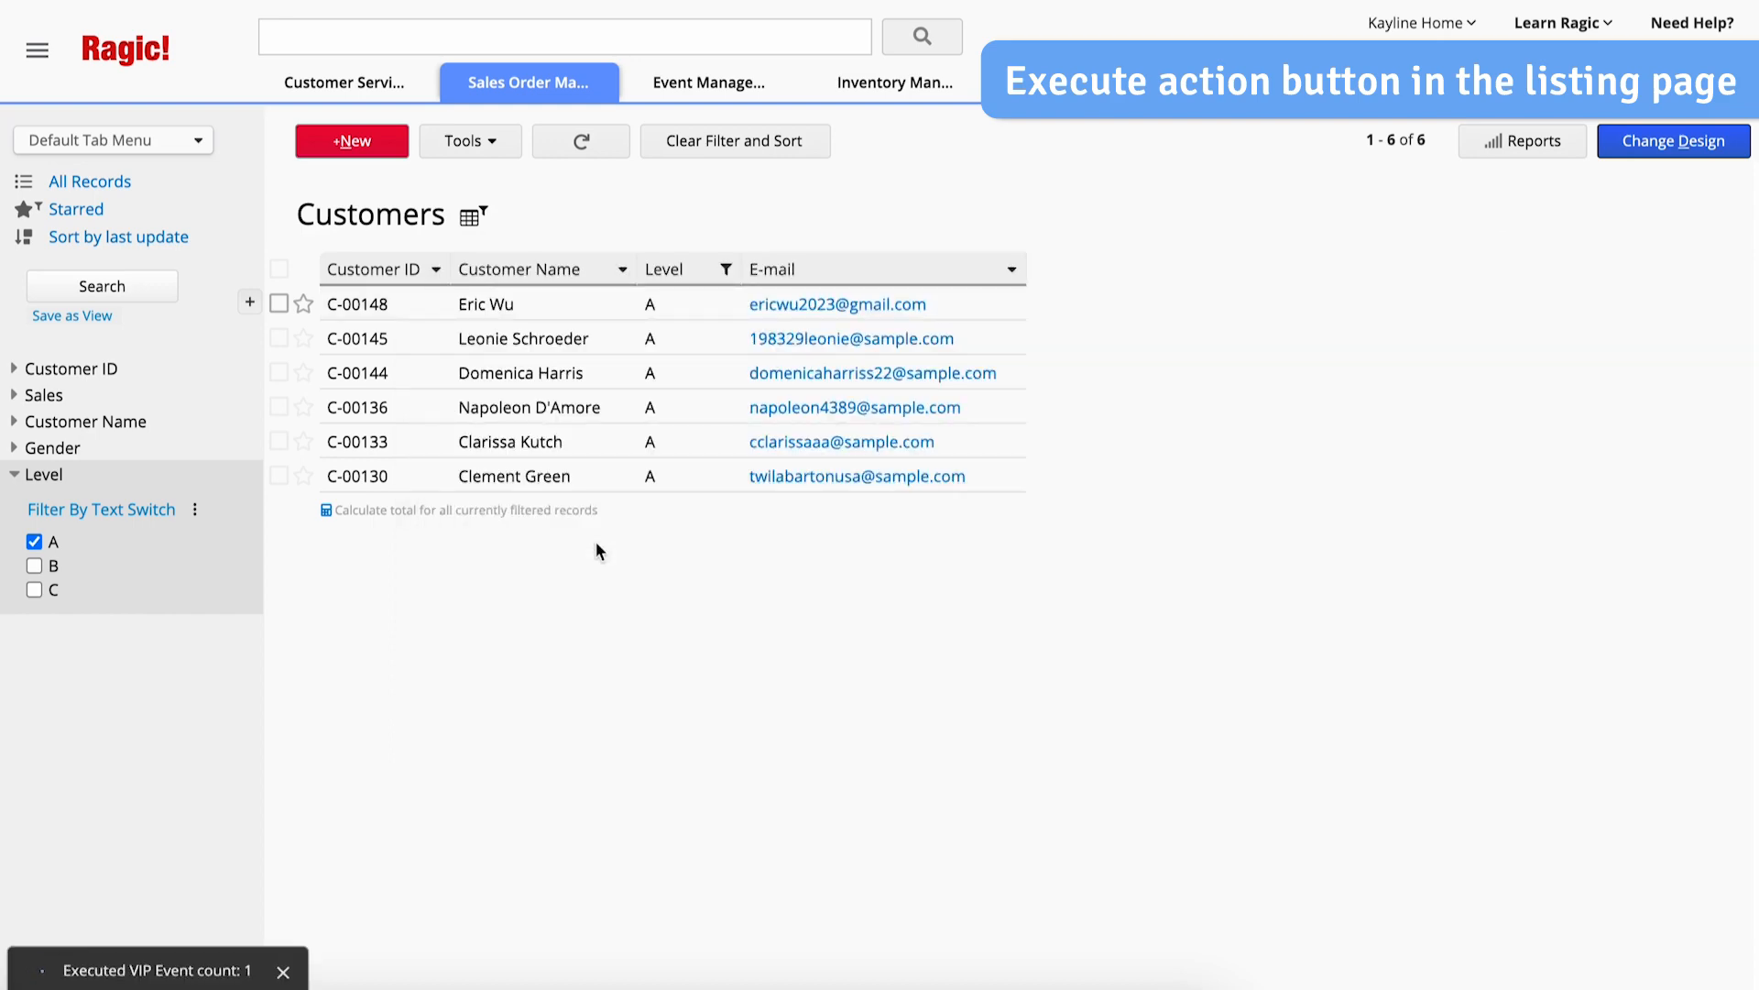